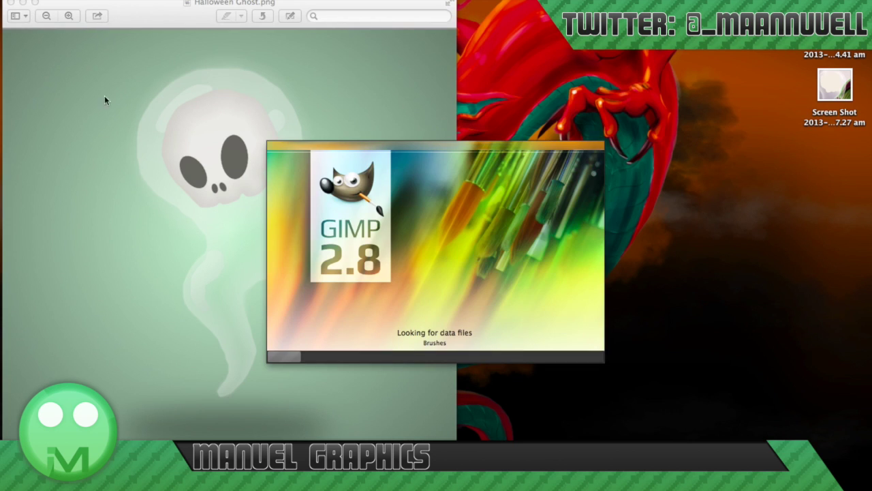
Minimize the Halloween Ghost reference preview window so GIMP's workspace shows
left_click(22, 3)
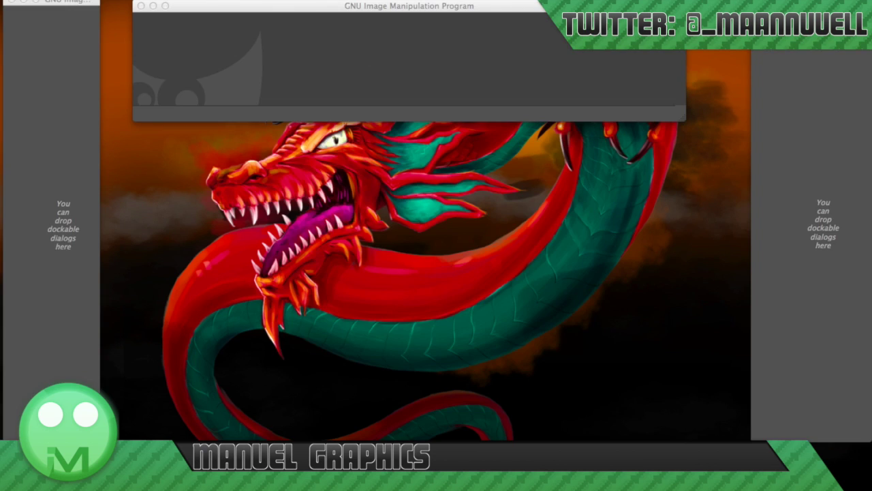
Create a new 800×800 pixel image
left_click(276, 3)
left_click(75, 1)
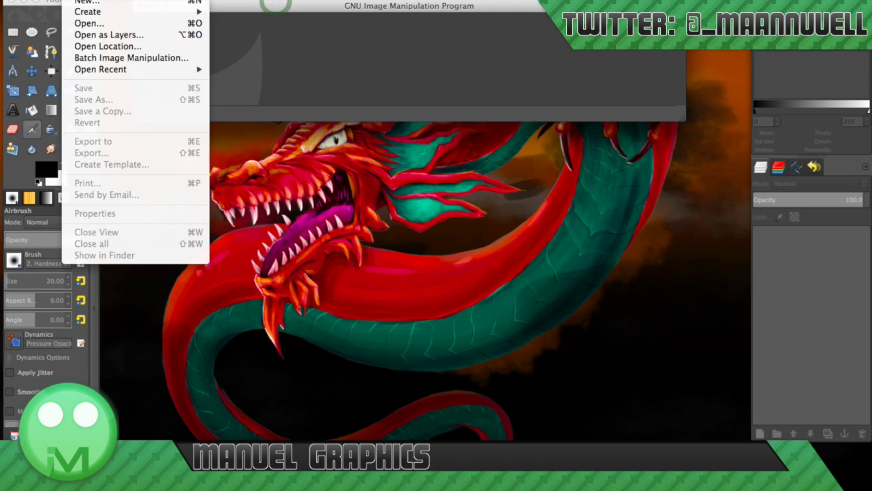
left_click(89, 1)
type("800")
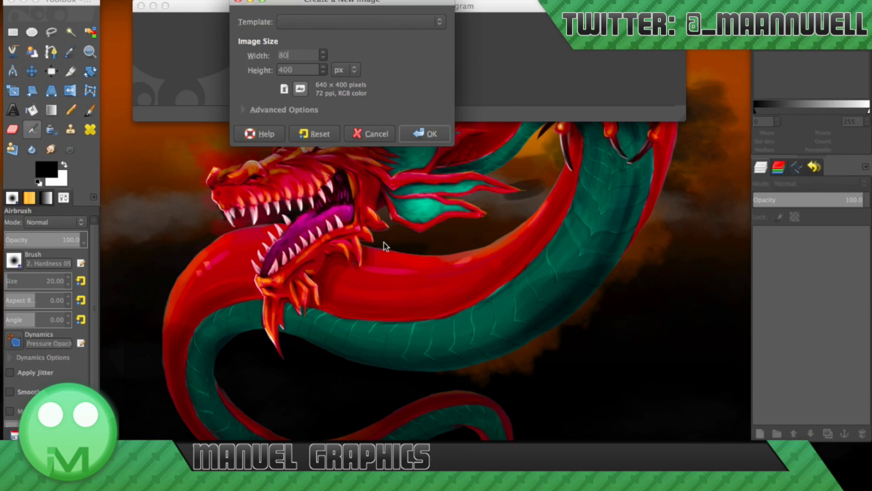
key("Tab")
key("Return")
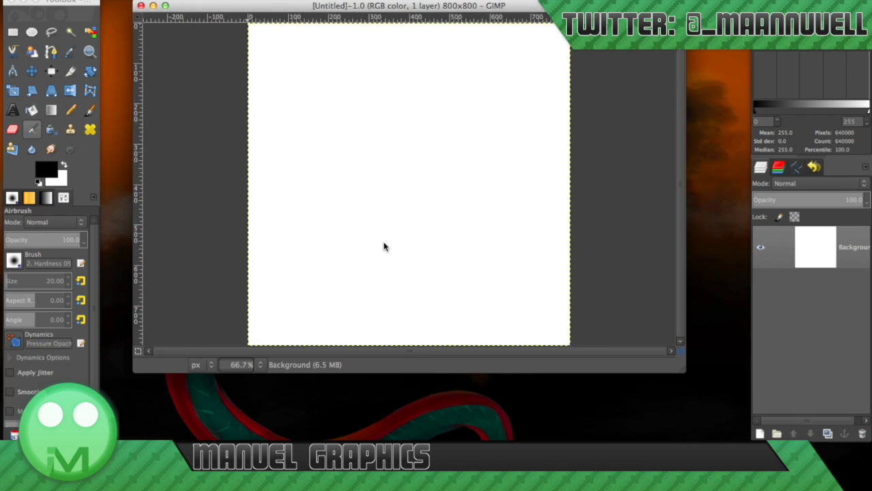
With the Blend tool, set foreground to mint d1f3d2 and background to grey-green 5e6d5f
left_click(52, 111)
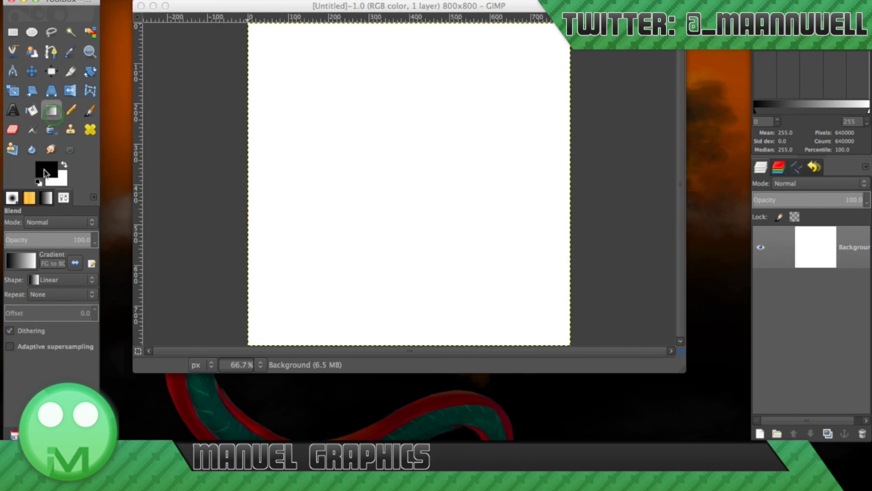
left_click(45, 173)
left_click(161, 127)
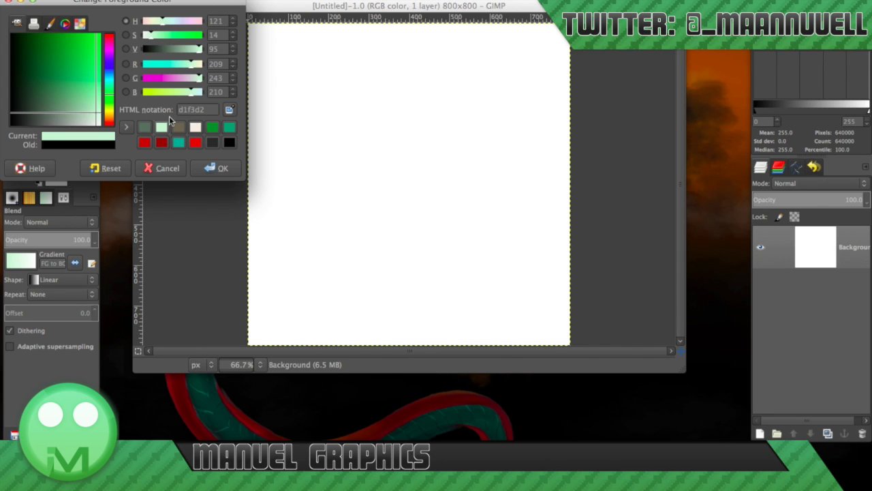
left_click(208, 168)
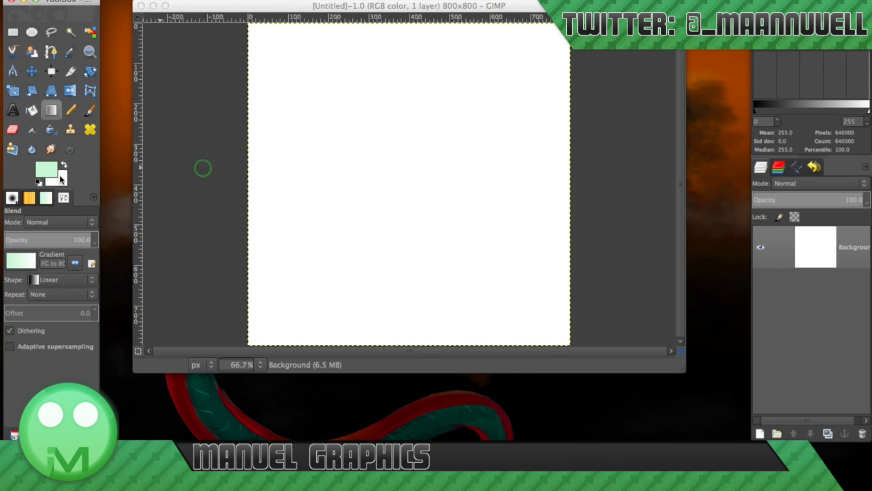
left_click(60, 179)
left_click(161, 127)
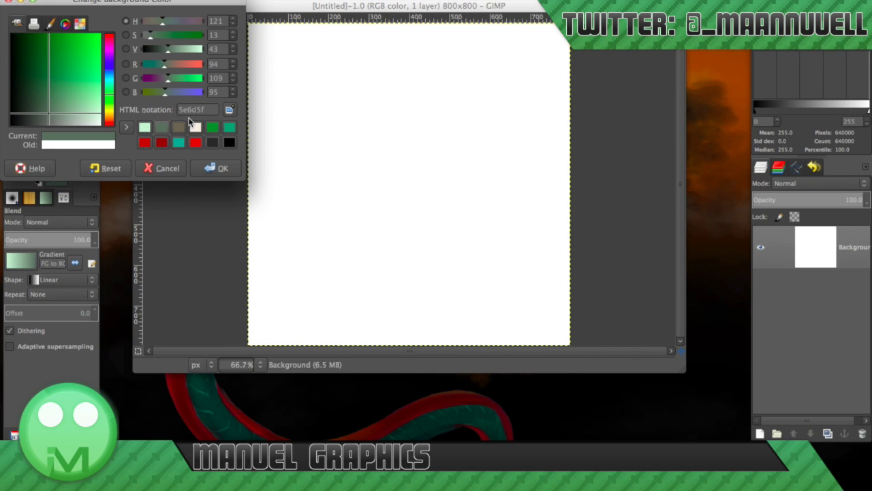
left_click(212, 168)
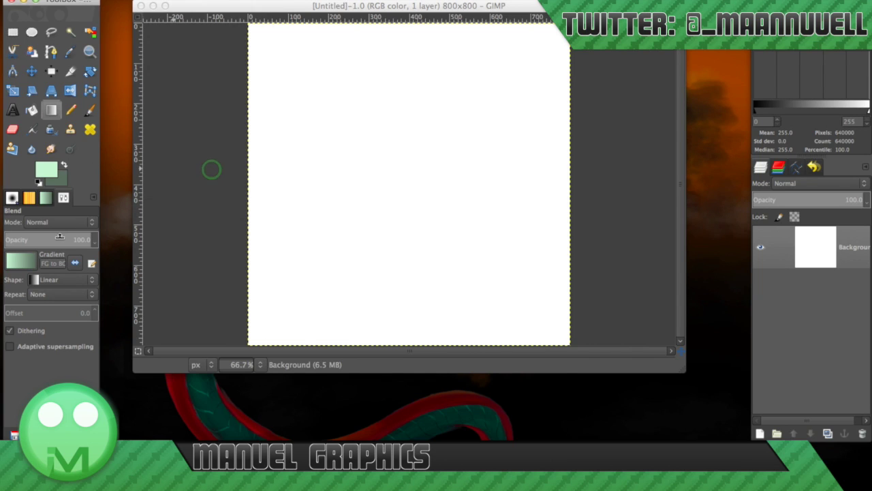
Fill the canvas with a radial gradient dragged outward from the centre
left_click(60, 281)
left_click(62, 305)
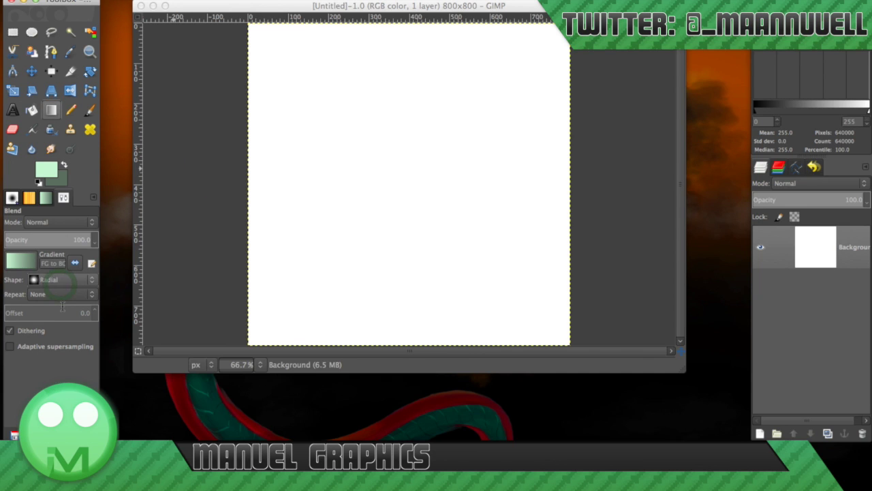
left_click_drag(406, 163, 246, 346)
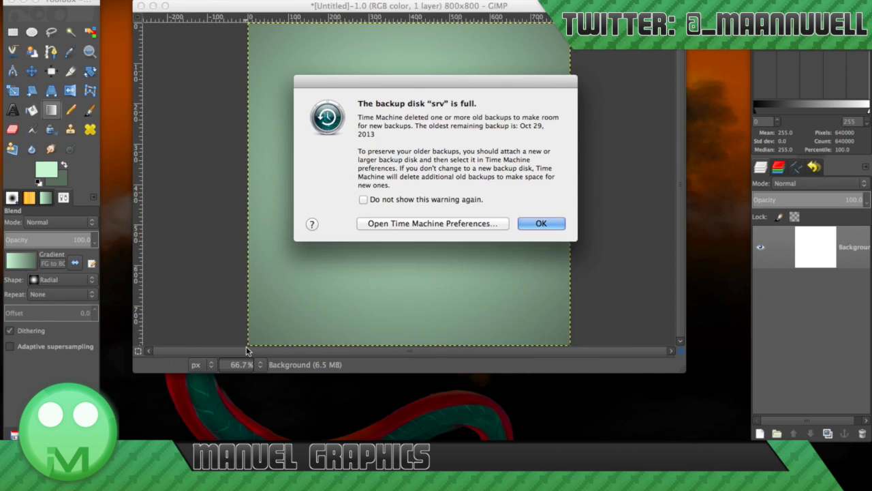
left_click(525, 225)
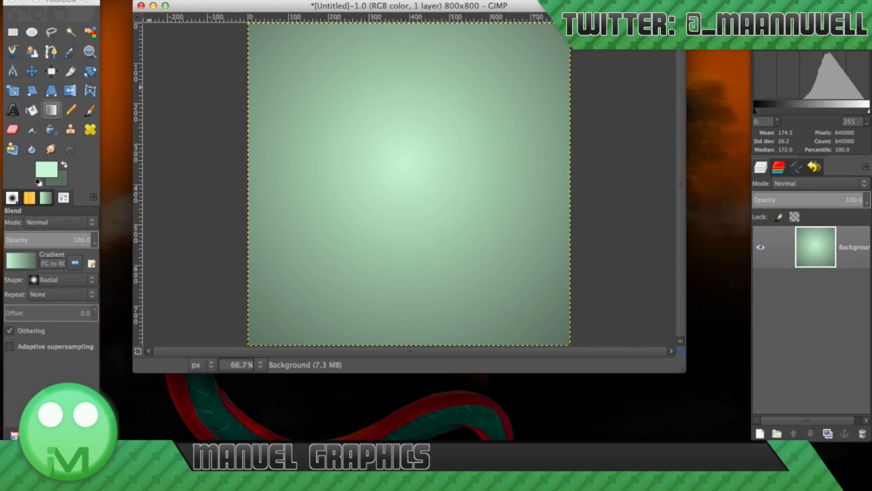
left_click(78, 0)
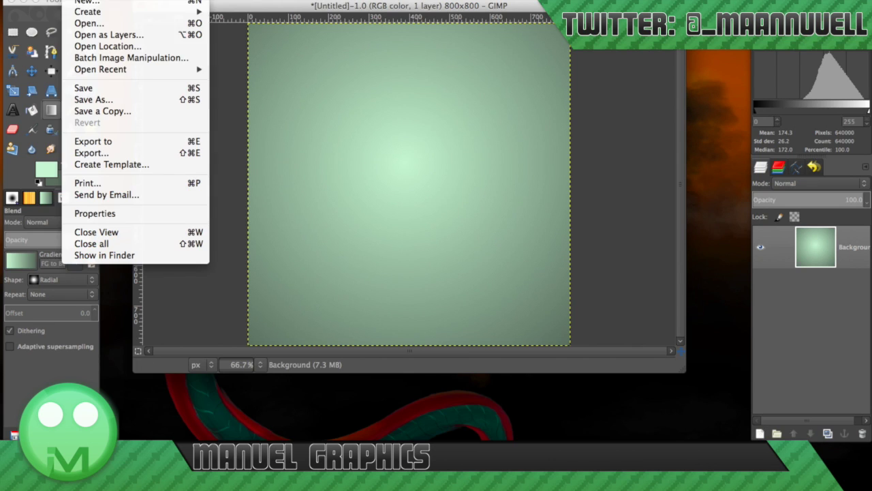
Open the ghost screenshot as a new layer
left_click(100, 35)
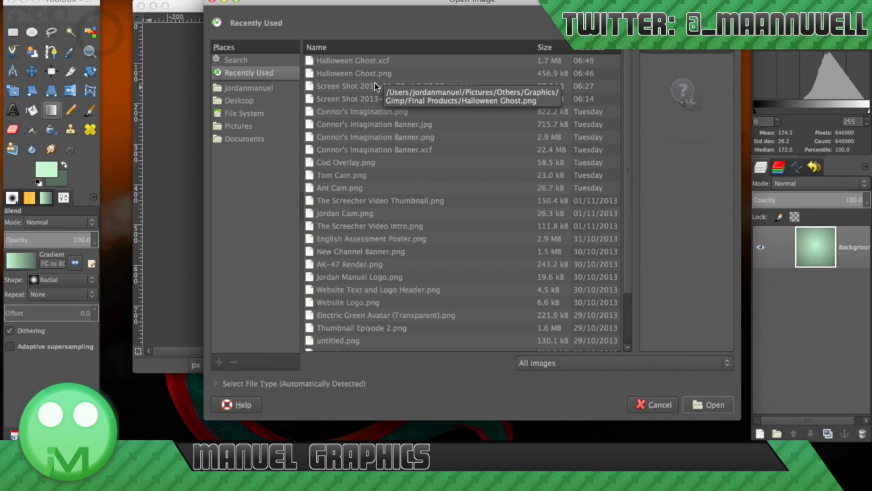
left_click(382, 97)
double_click(382, 97)
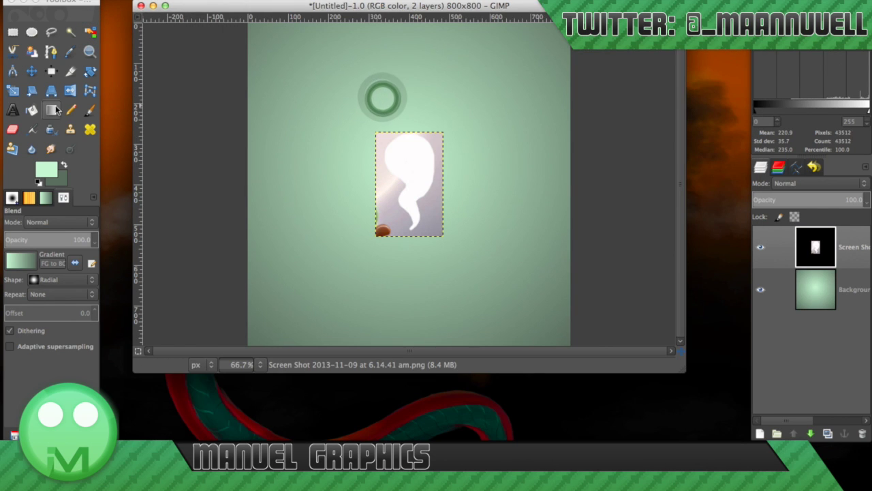
Scale the screenshot layer up to about 463×714 pixels
left_click(13, 92)
left_click(439, 211)
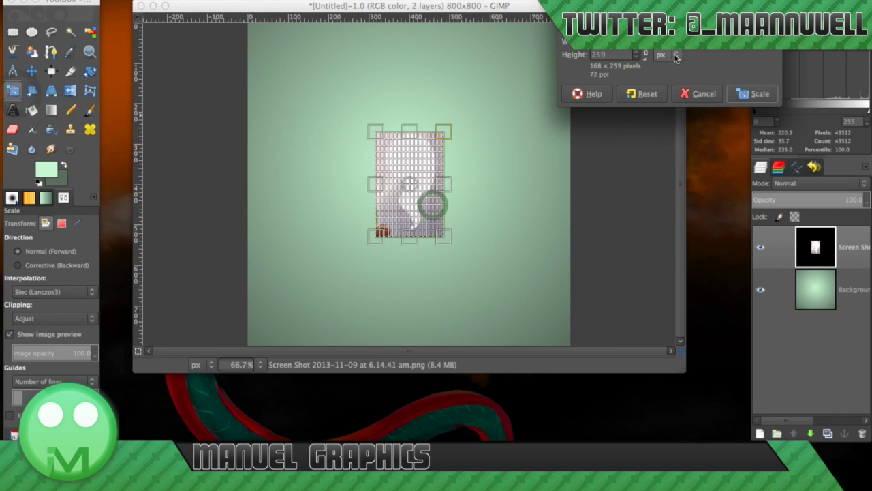
left_click_drag(444, 238, 514, 336)
left_click_drag(379, 135, 325, 57)
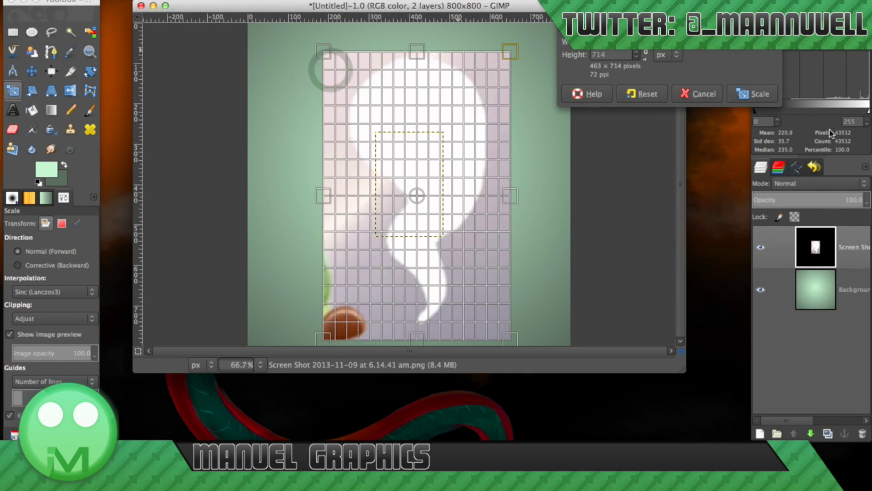
left_click(743, 87)
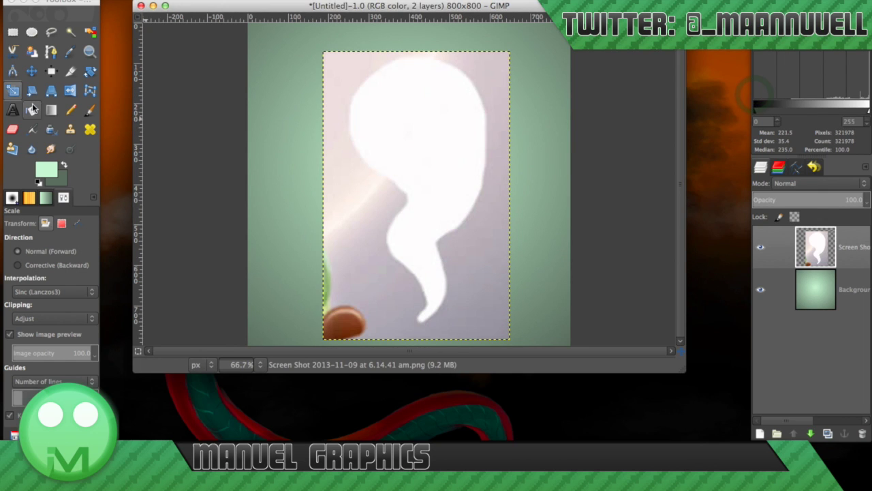
Trace the ghost with a path, convert it to a selection, and cut away the surroundings
left_click(33, 71)
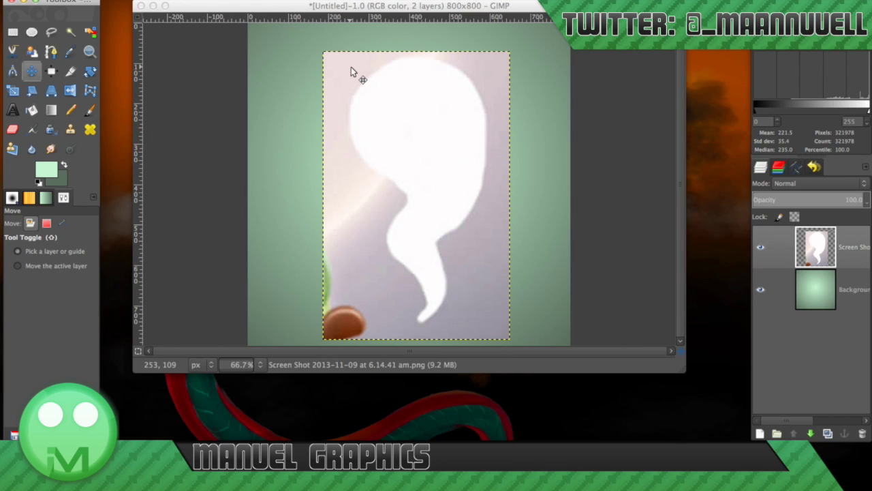
left_click(52, 52)
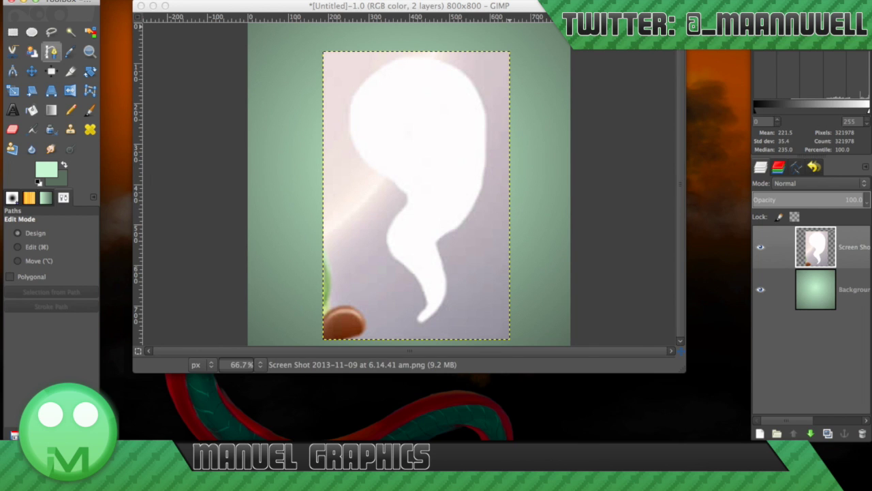
key("p")
left_click(239, 426)
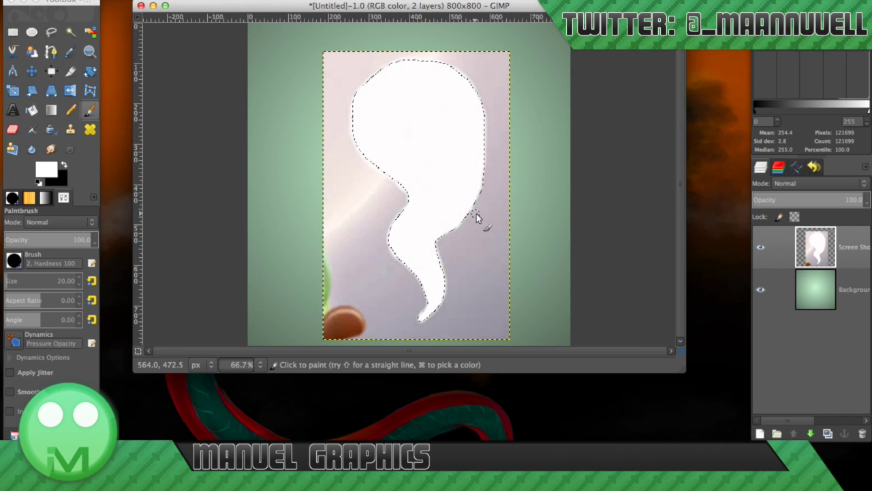
key("super+i")
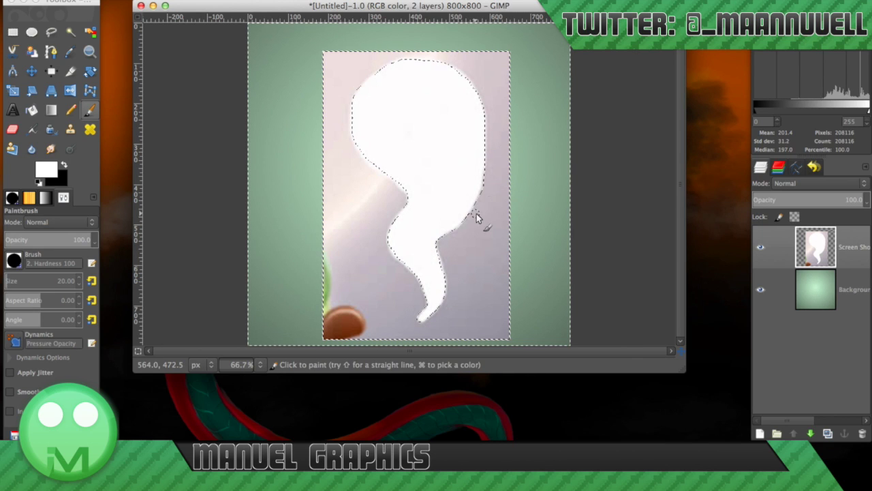
key("super+x")
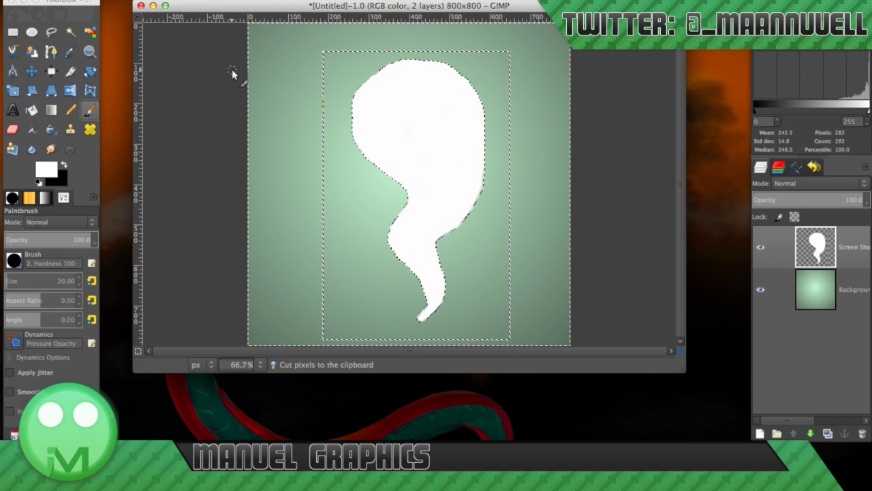
key("super+i")
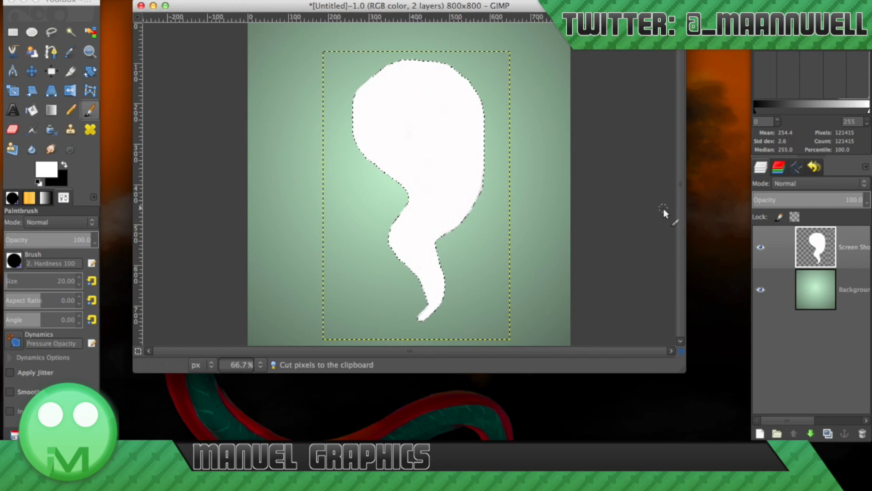
Fill the ghost shape white on a new transparent layer, deselect, and delete the screenshot layer
left_click(759, 434)
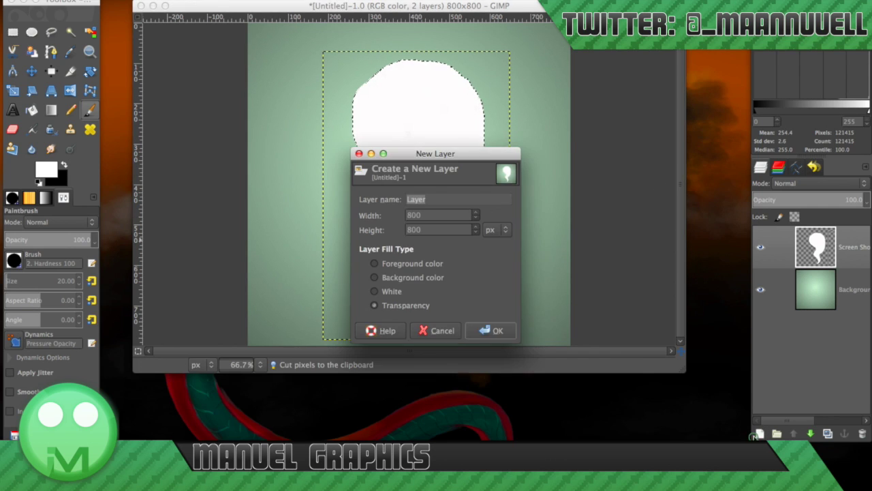
left_click(491, 334)
left_click(31, 110)
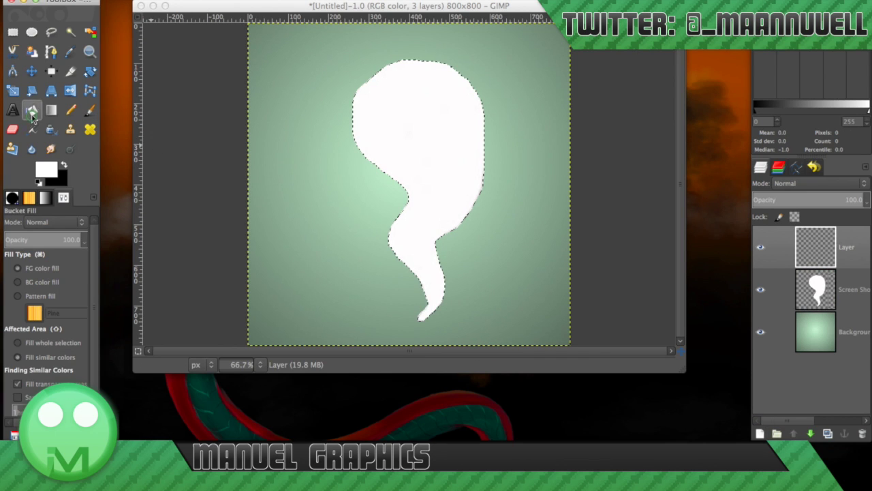
left_click(427, 183)
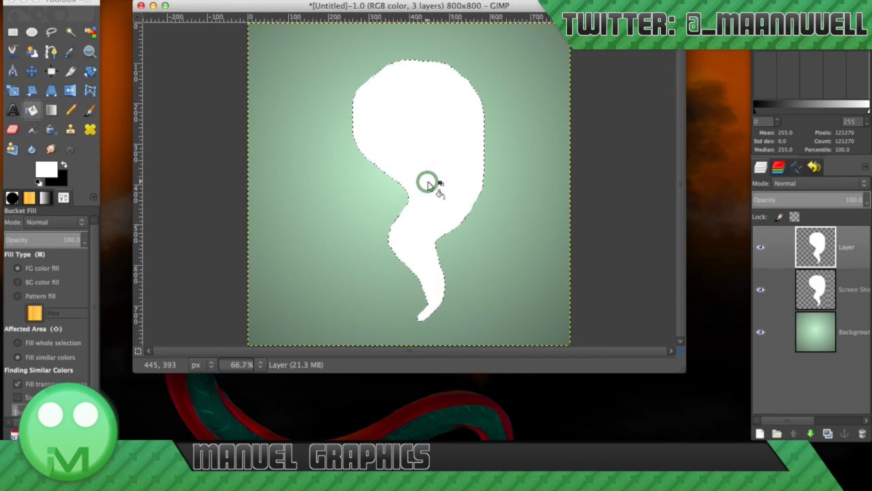
left_click(126, 1)
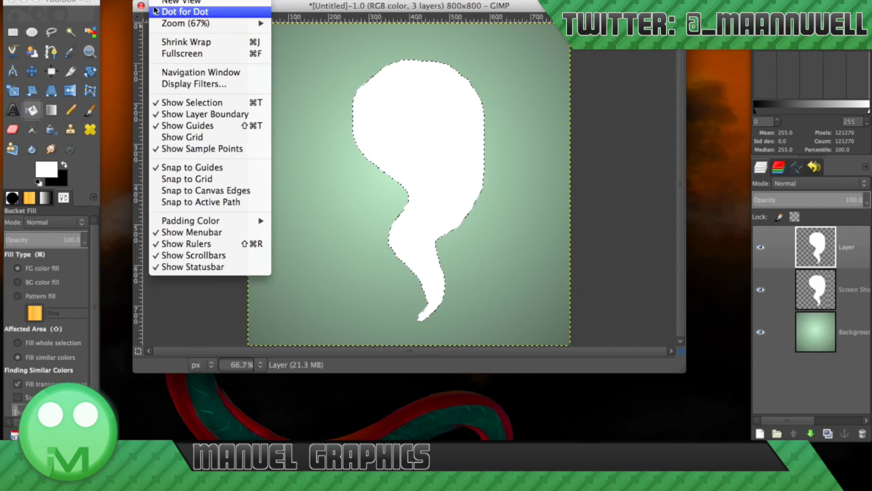
left_click(133, 11)
left_click(770, 288)
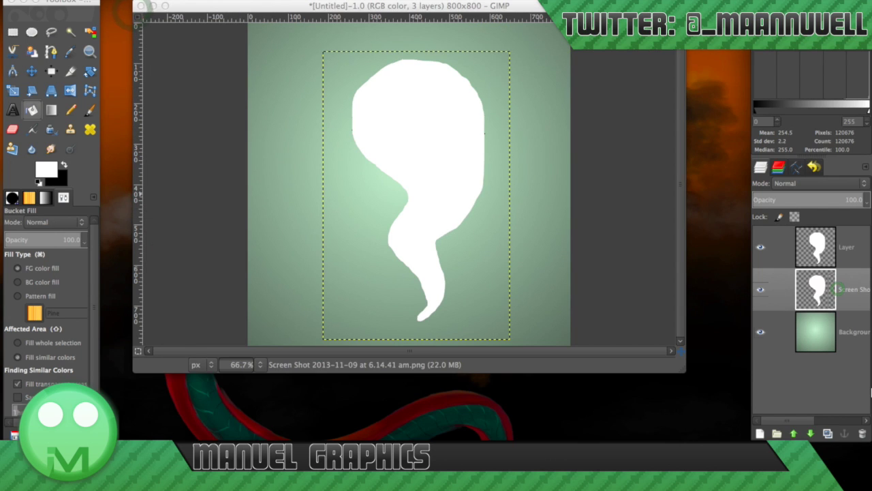
left_click(864, 434)
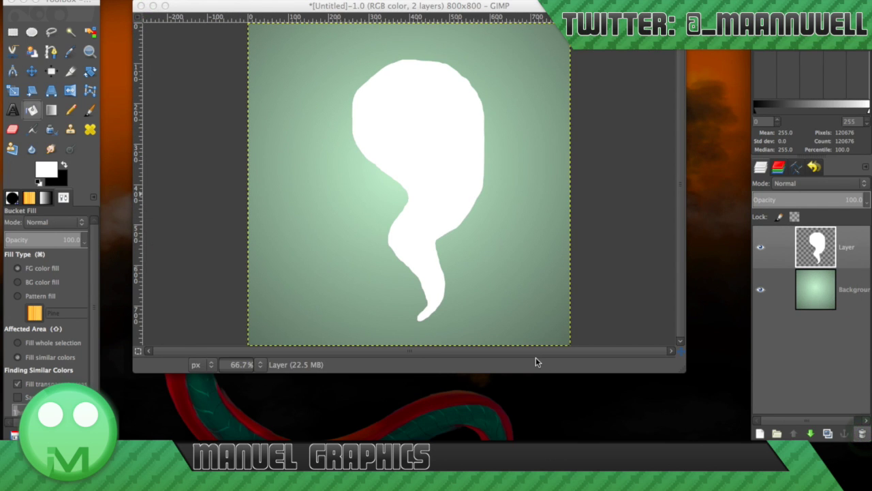
Paint white dabs and strokes along the head's top edge, undoing bad strokes
left_click(90, 110)
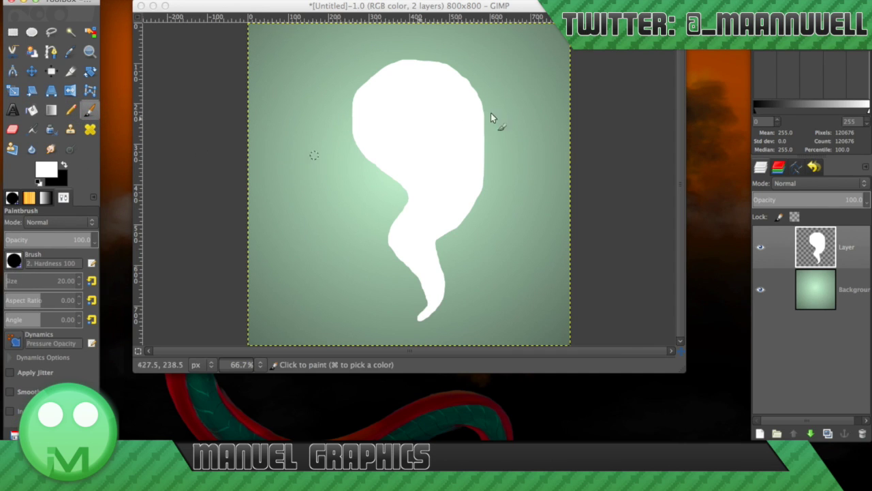
left_click(454, 73)
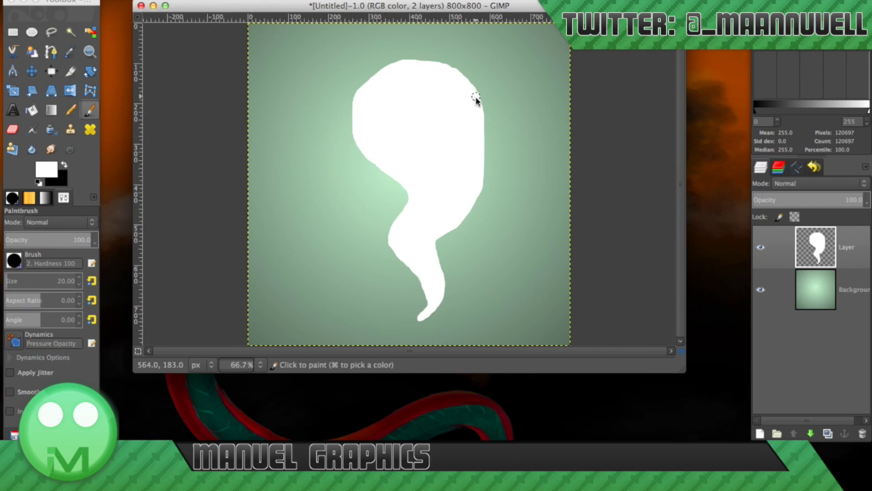
left_click(449, 71)
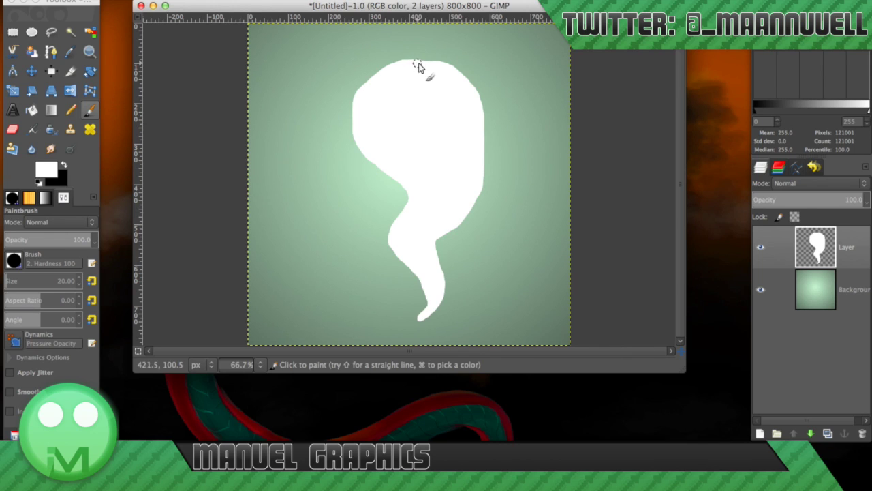
left_click(442, 72)
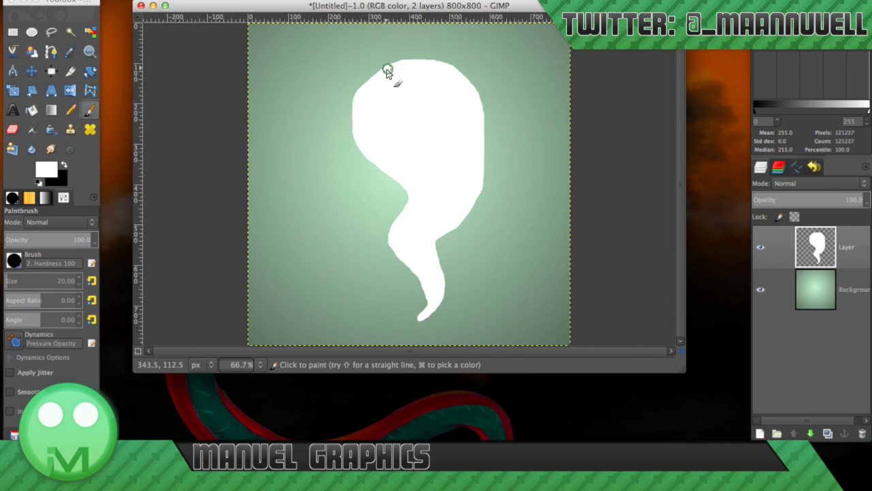
left_click_drag(387, 71, 362, 98)
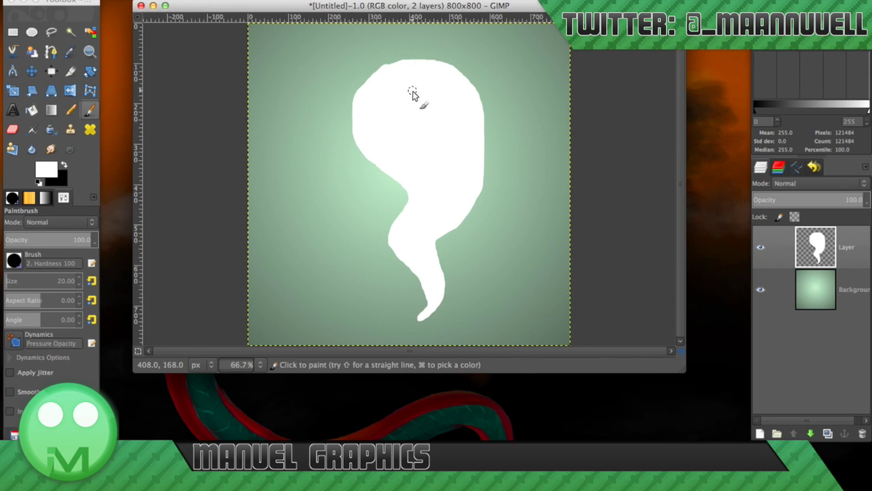
key("super+z")
left_click_drag(401, 68, 369, 91)
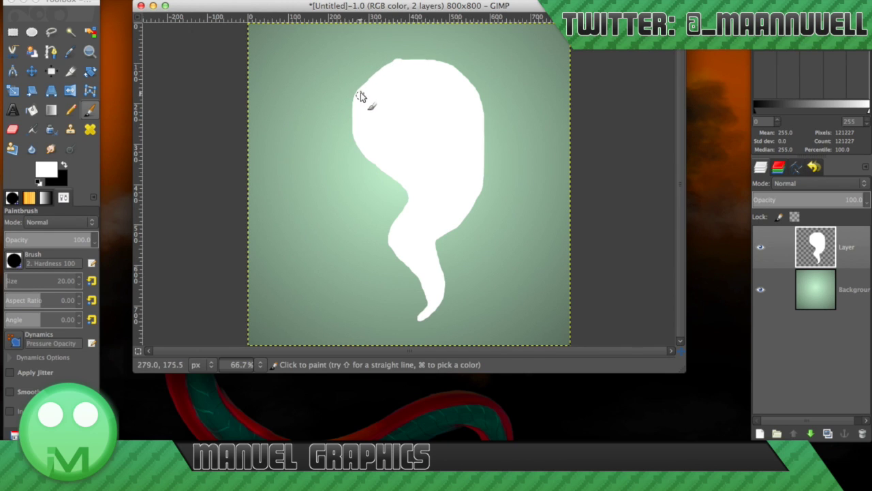
left_click_drag(391, 69, 398, 66)
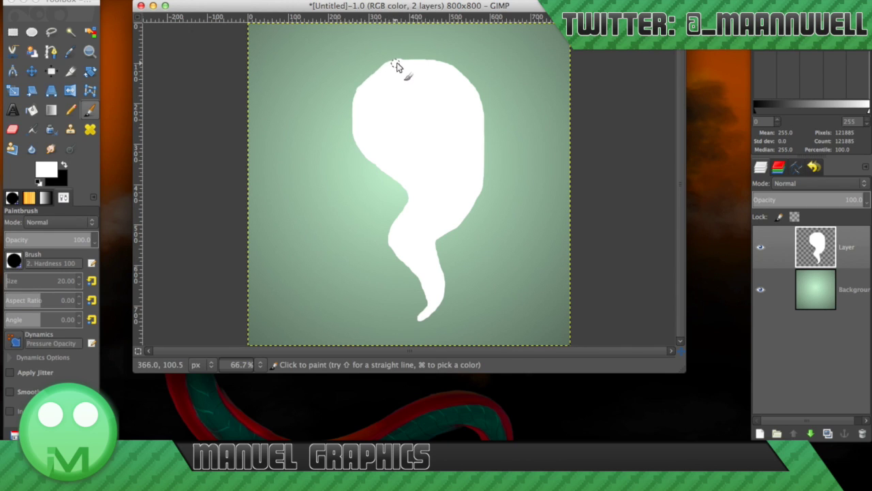
key("super+z")
Smooth the head's top-left curve with more short white strokes, undoing a misstep
left_click(404, 64)
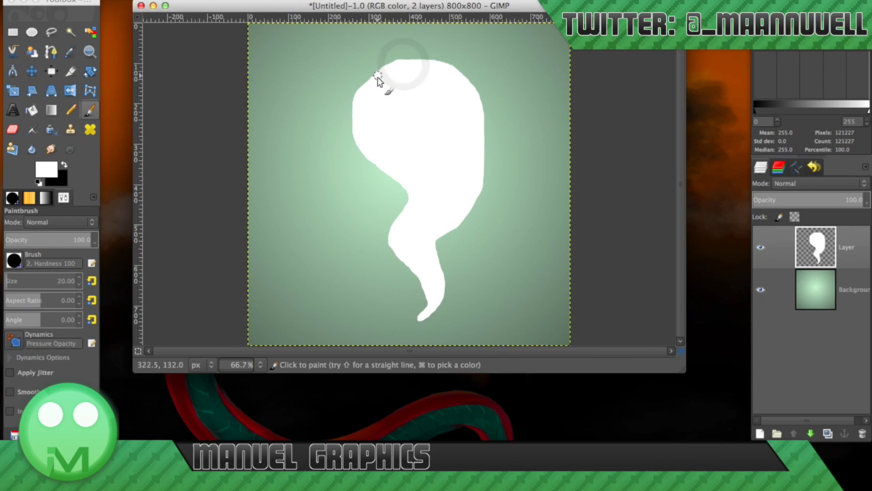
left_click_drag(364, 89, 358, 95)
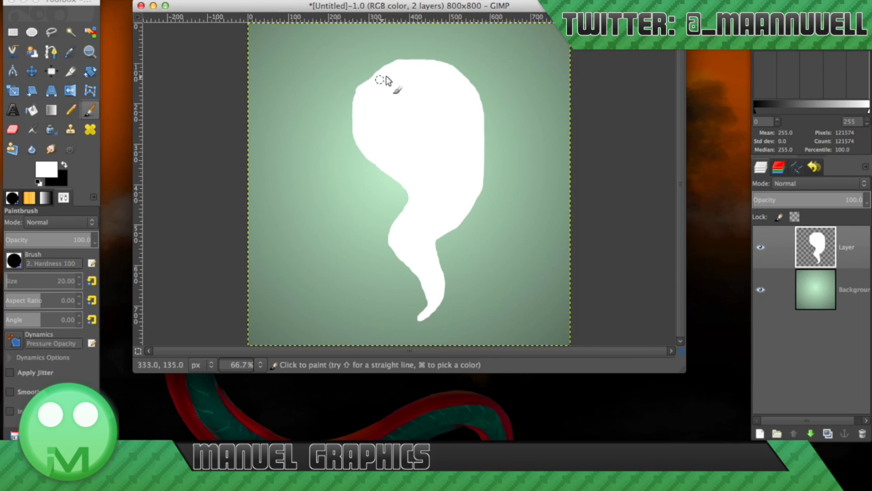
right_click(359, 94)
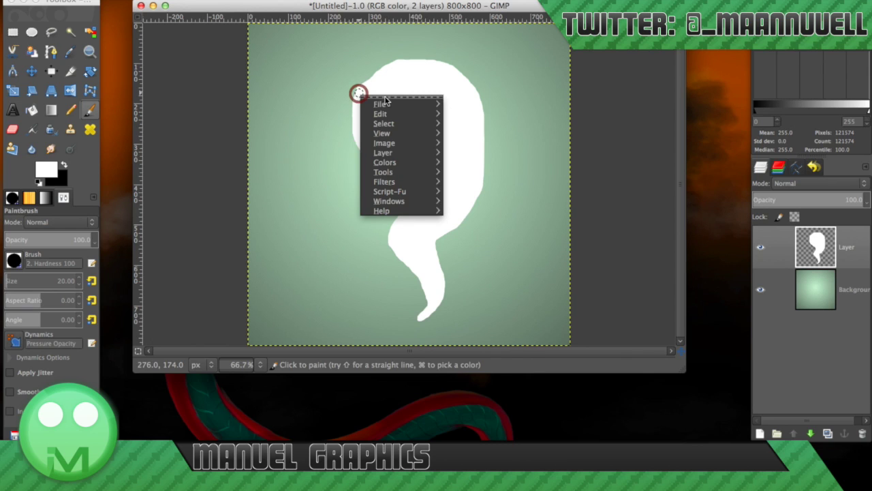
key("Escape")
key("super+z")
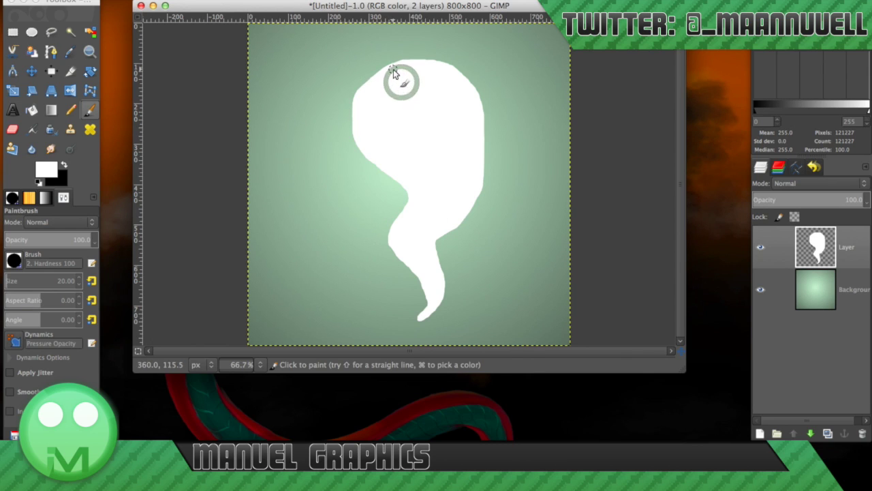
left_click(381, 77)
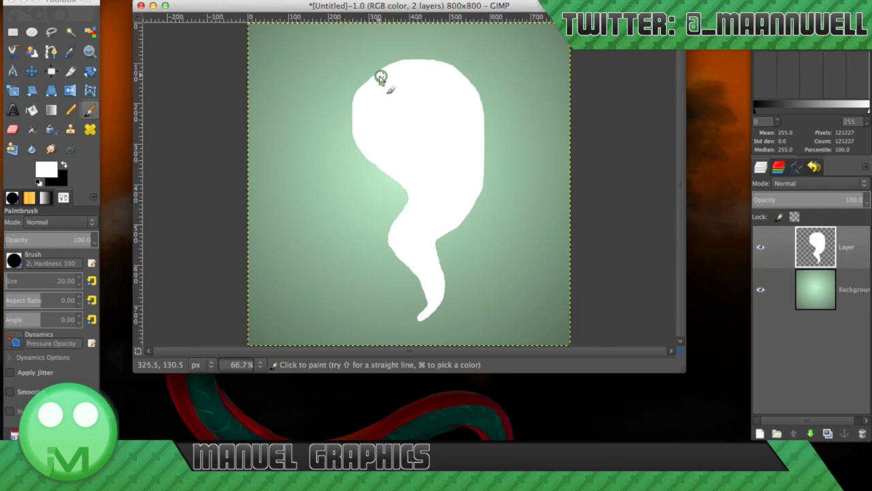
left_click_drag(381, 77, 373, 89)
left_click_drag(380, 78, 360, 103)
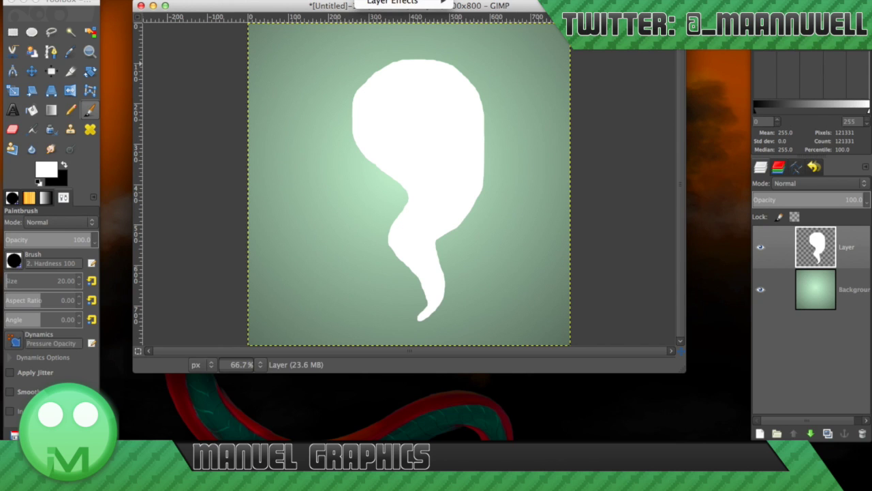
Apply a white Inner Shadow in Screen mode at 60 opacity, size 122
mouse_move(387, 3)
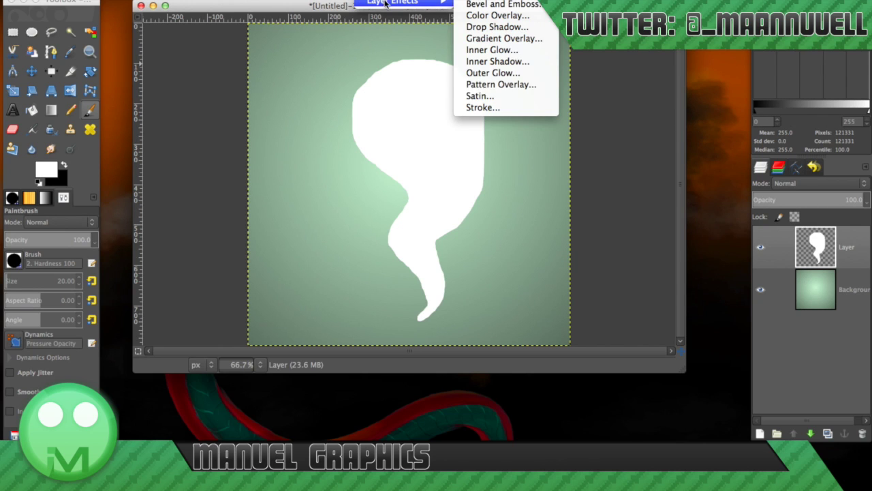
left_click(477, 62)
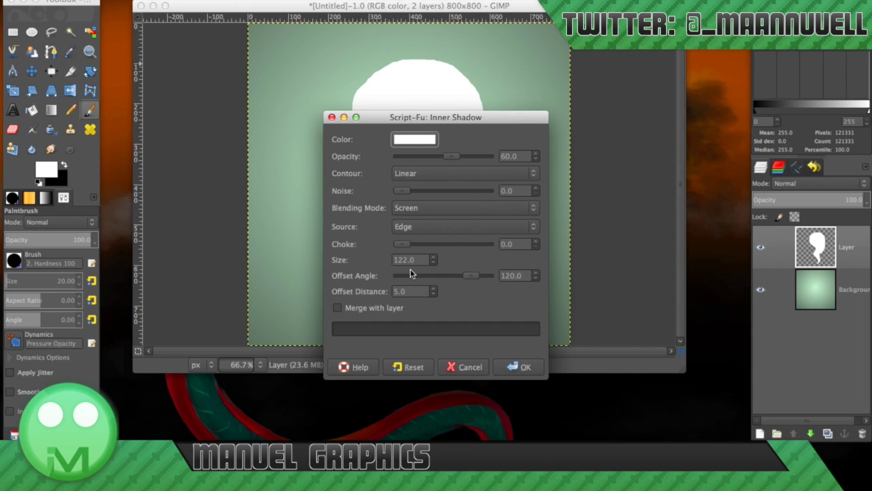
left_click(516, 366)
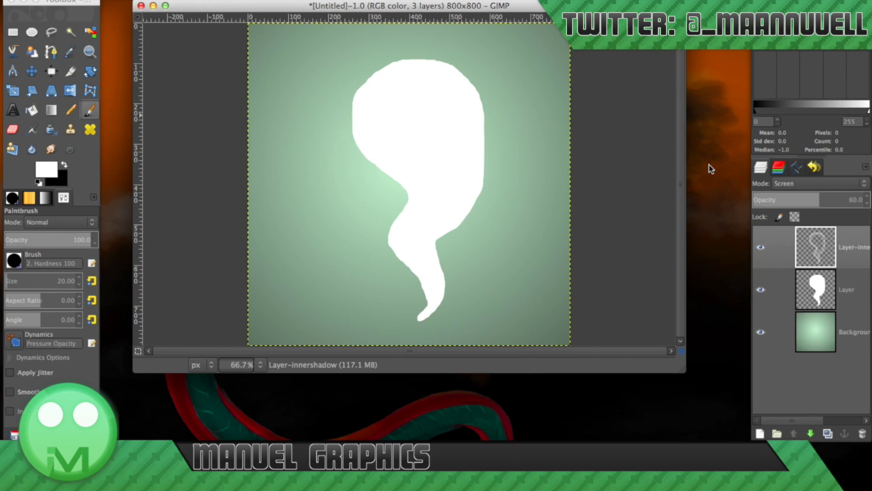
Set the white ghost layer's opacity to 0, then reselect the inner-shadow layer
left_click(825, 299)
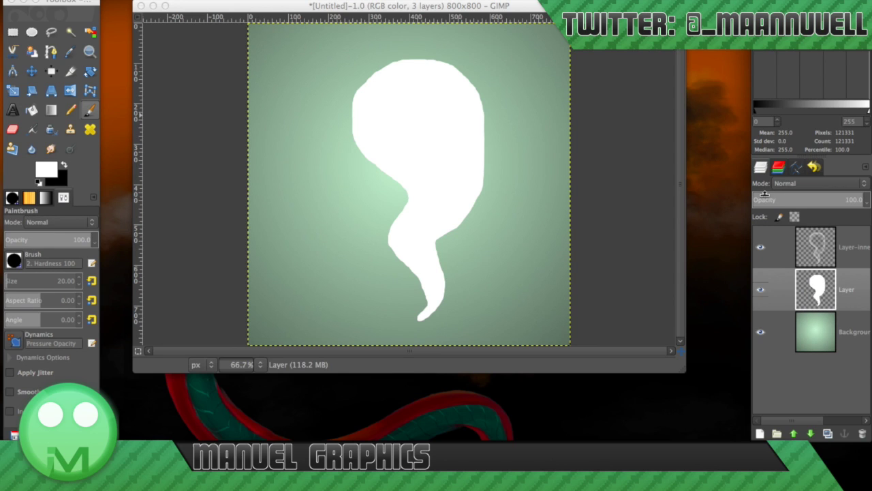
left_click_drag(764, 195, 751, 197)
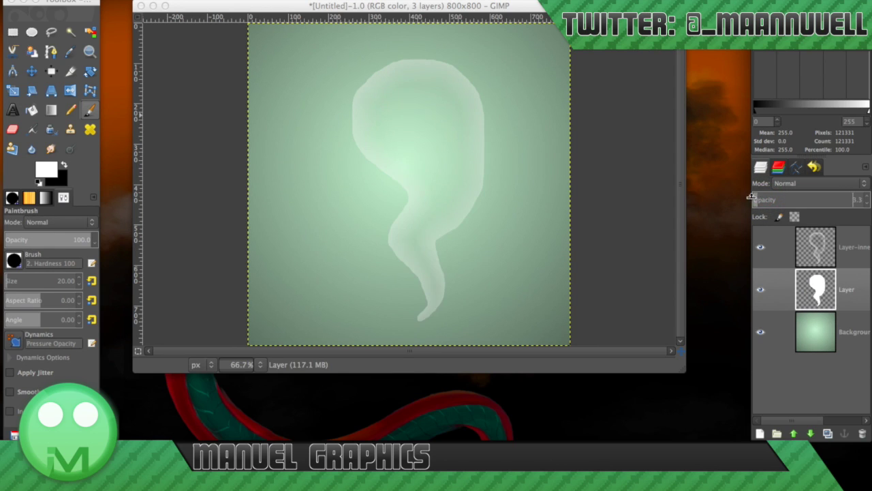
left_click(815, 252)
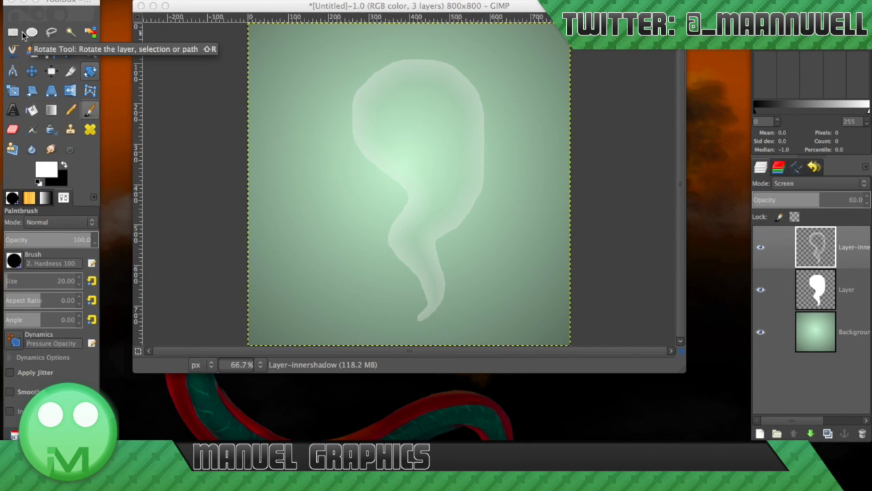
On a new layer, fill a tall narrow oval selection white at the head's left, then deselect
left_click(32, 33)
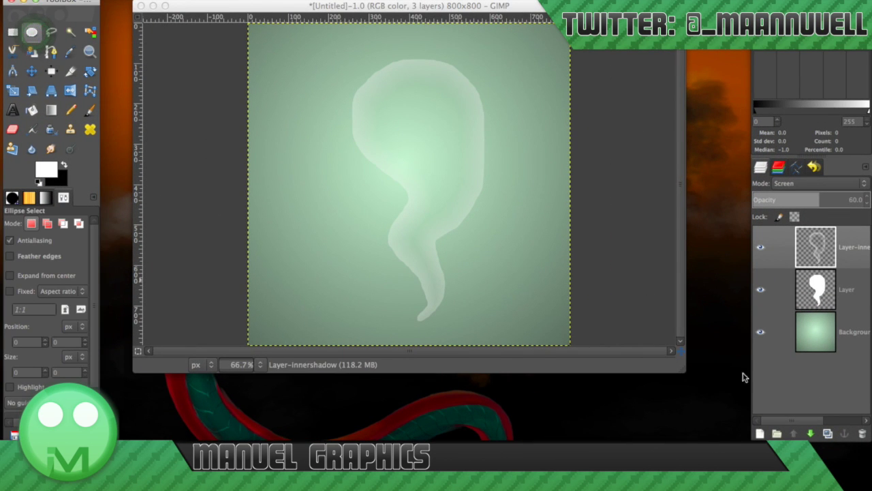
left_click(760, 433)
left_click(498, 327)
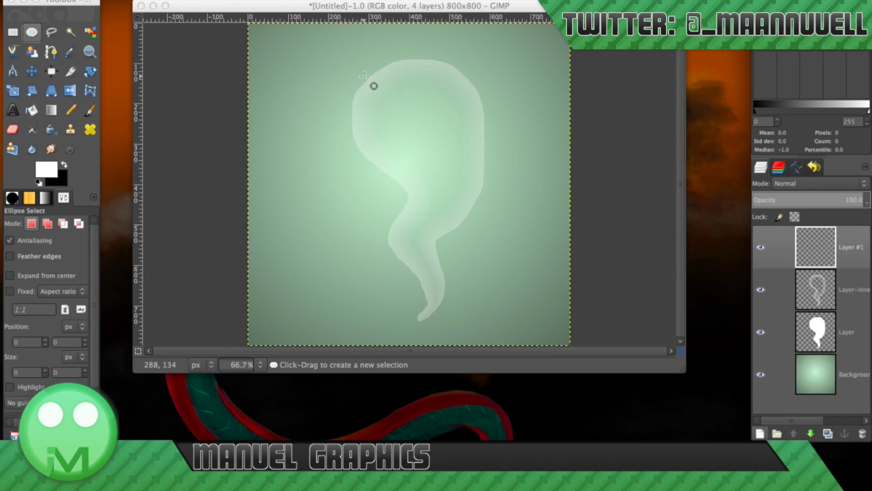
left_click_drag(364, 76, 382, 153)
left_click(32, 112)
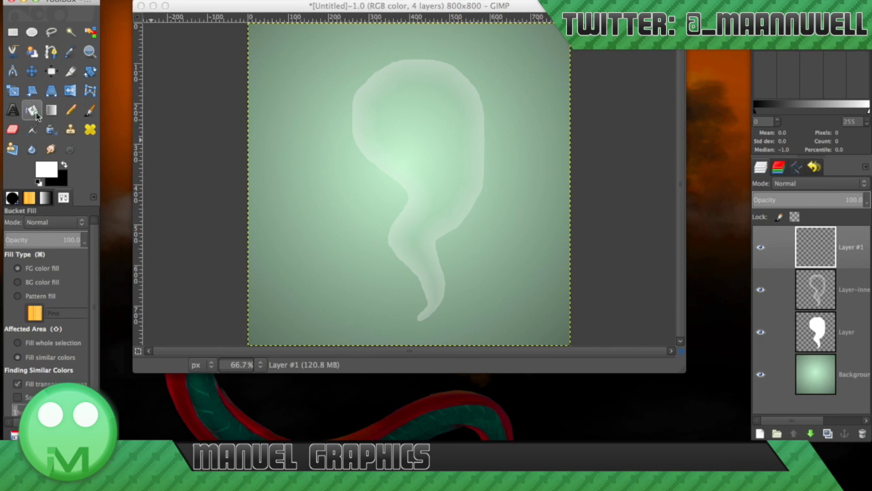
left_click(370, 90)
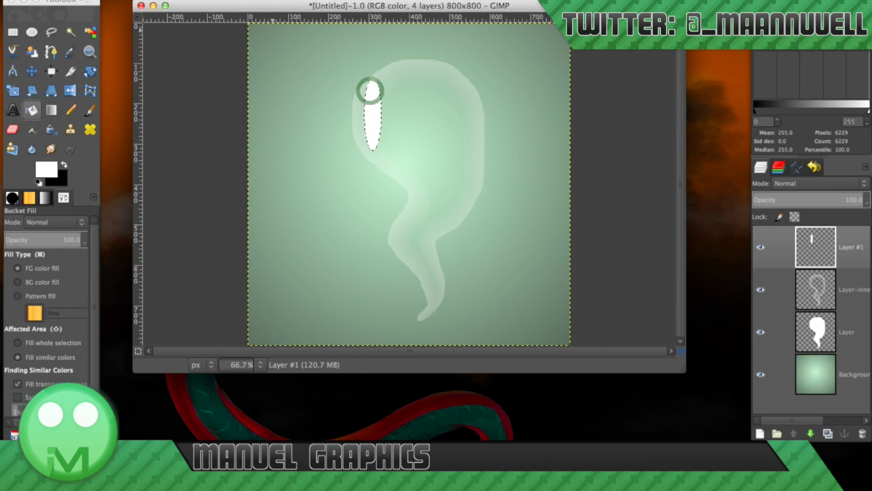
left_click(144, 8)
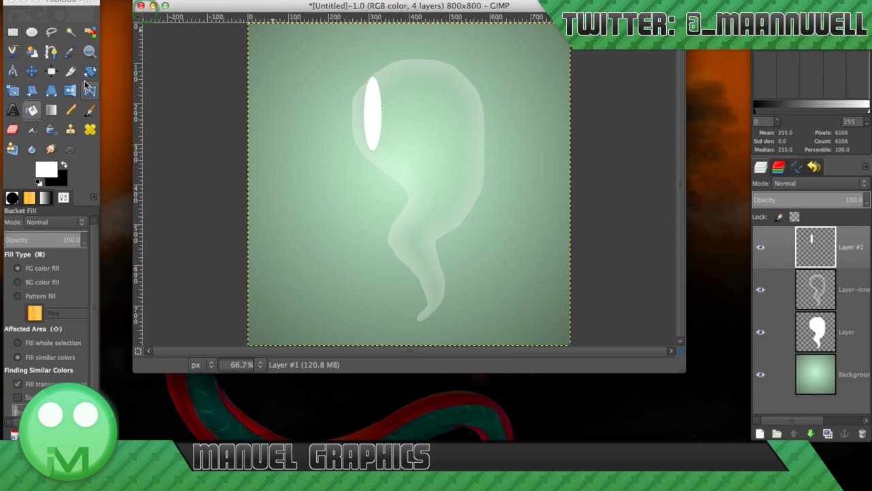
Rotate the oval about 42°, move it to the head's top-left, and lower opacity to 32.1
left_click(89, 71)
left_click(376, 178)
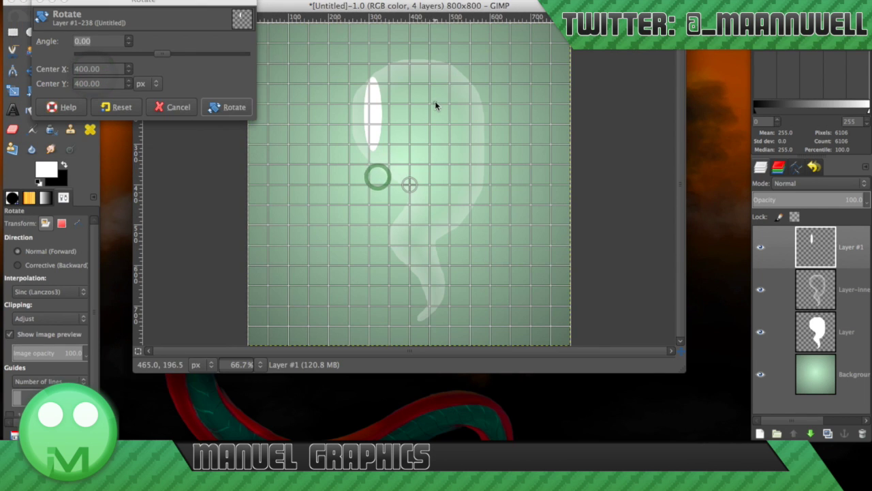
left_click_drag(435, 102, 496, 135)
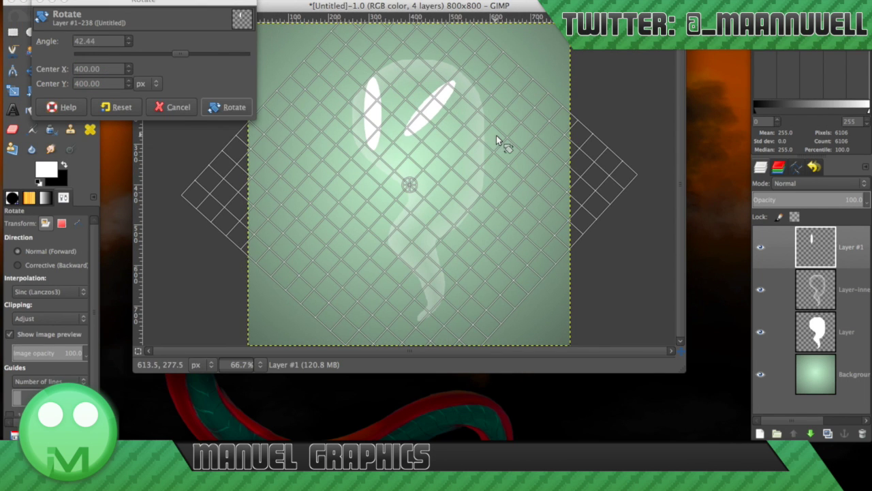
left_click(228, 107)
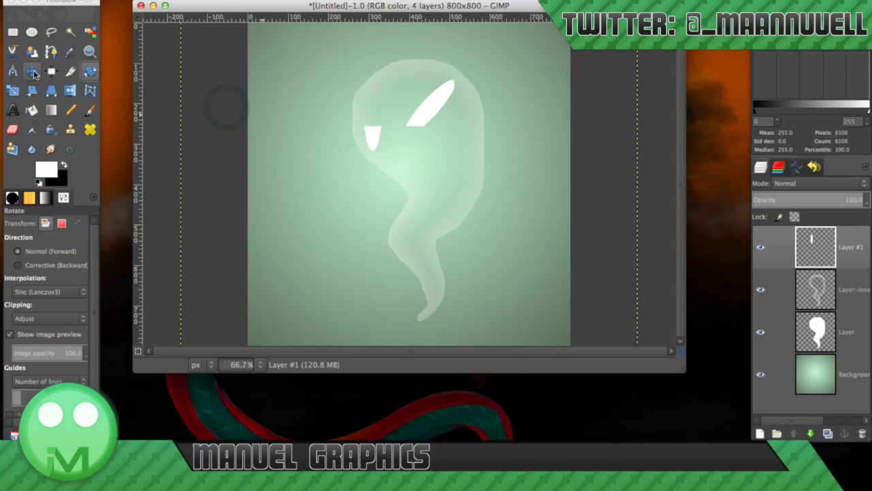
left_click(32, 71)
left_click_drag(420, 110, 380, 89)
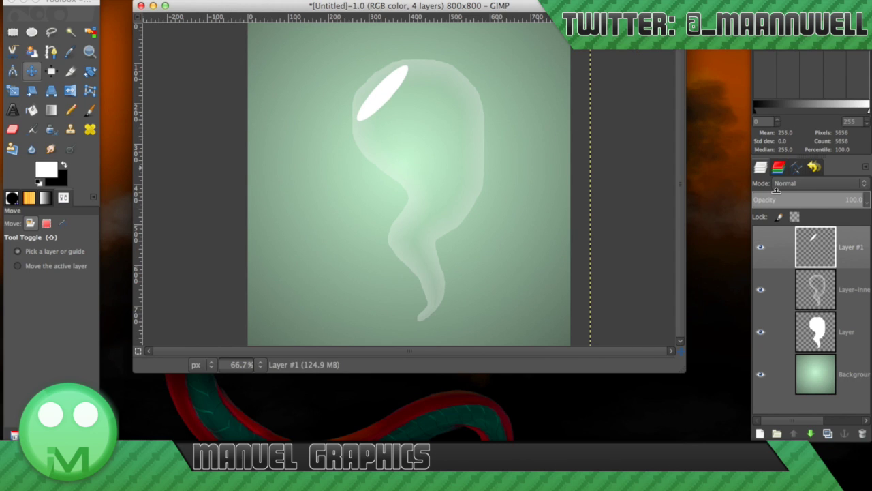
mouse_move(777, 198)
left_mouse_down()
mouse_move(765, 199)
mouse_move(794, 196)
mouse_move(757, 199)
mouse_move(779, 199)
left_mouse_up()
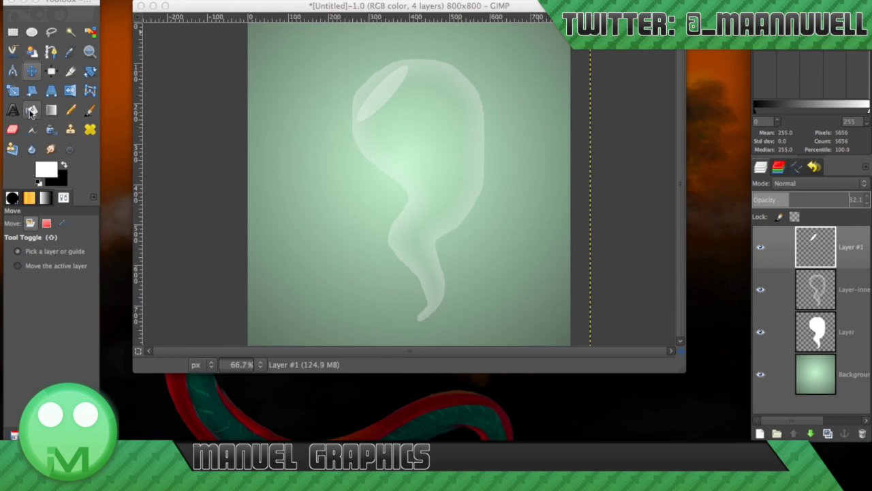
Try erasing parts of the head highlight on Layer #1, undoing both erasures
left_click(13, 131)
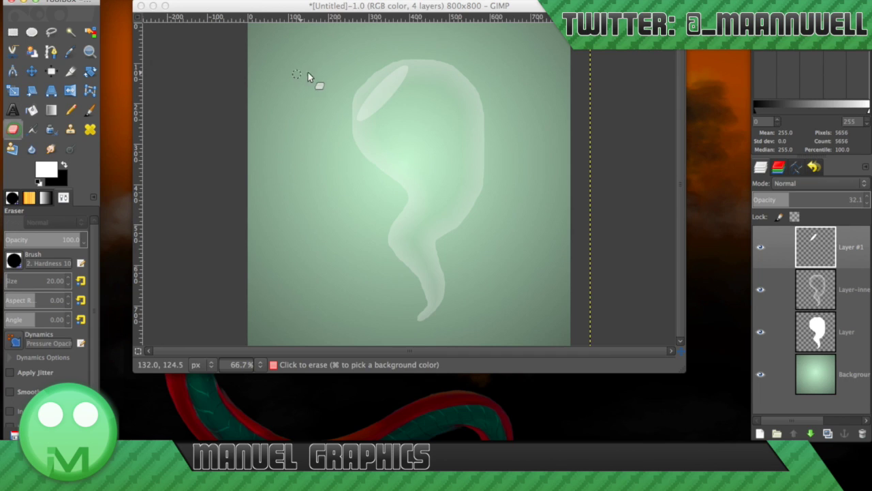
left_click(407, 71)
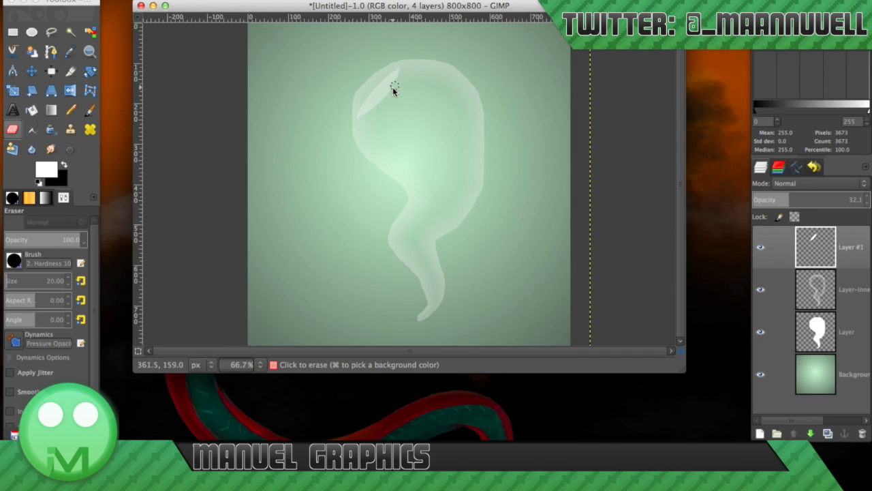
left_click_drag(357, 123, 354, 130)
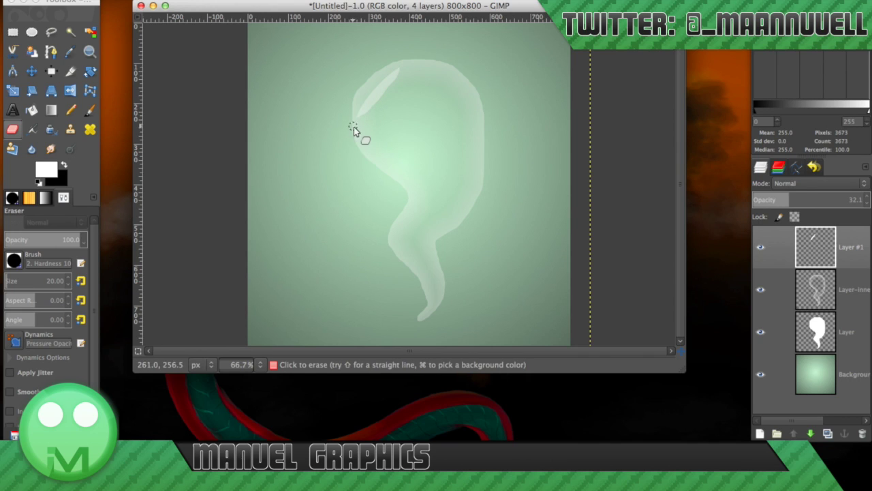
key("super+z")
left_click_drag(407, 73, 376, 111)
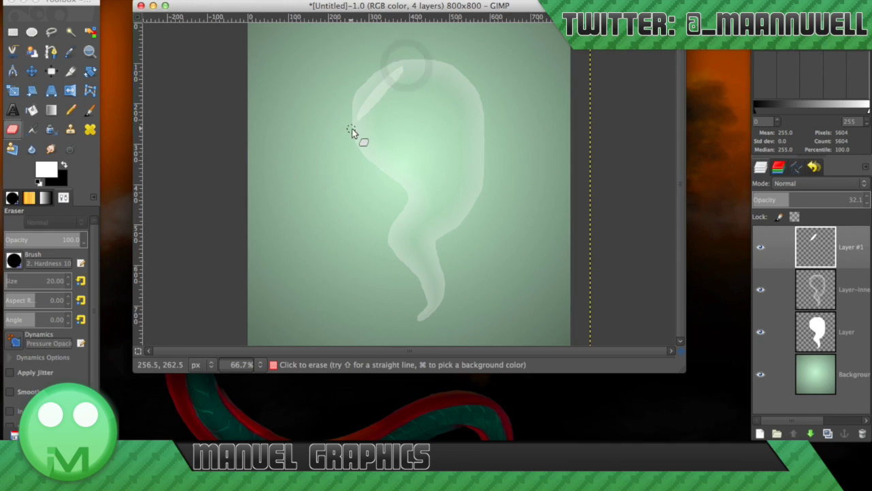
key("super+z")
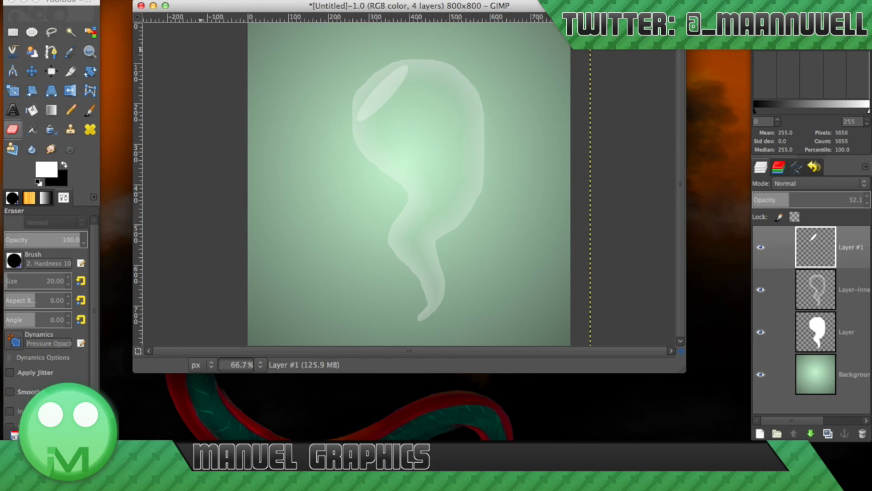
left_click(133, 0)
key("Escape")
left_click(31, 32)
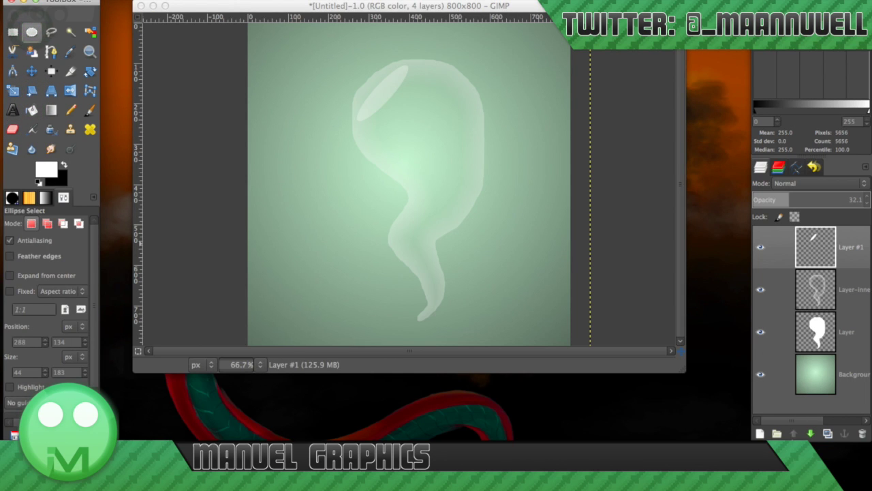
On a new layer, fill a small upright oval selection white near the head's top right, then deselect
left_click(760, 434)
left_click(501, 329)
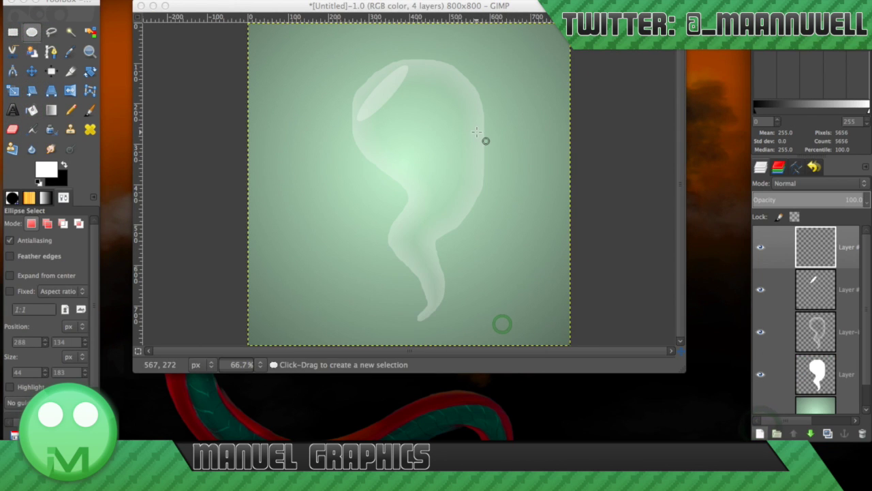
left_click_drag(447, 89, 461, 124)
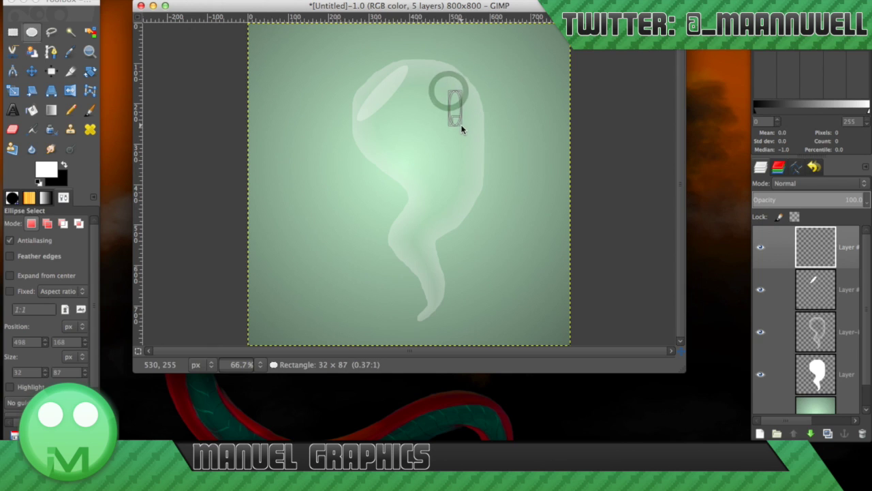
left_click(31, 111)
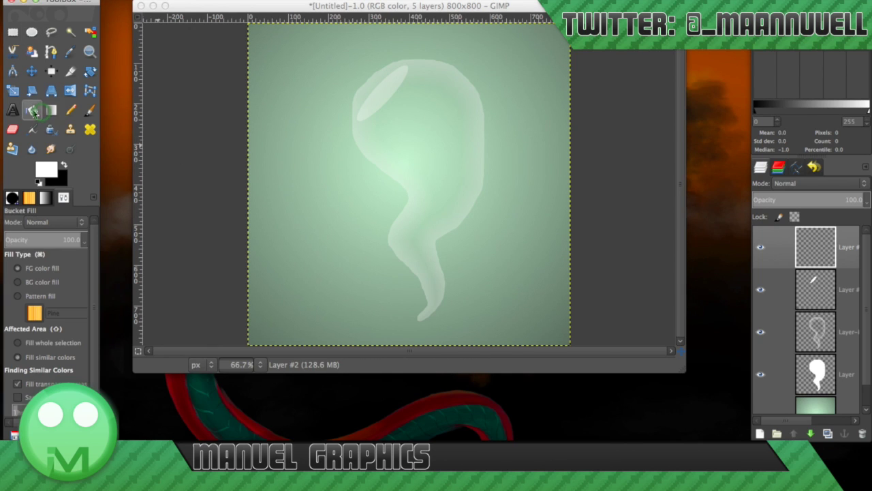
left_click(454, 102)
left_click(455, 104)
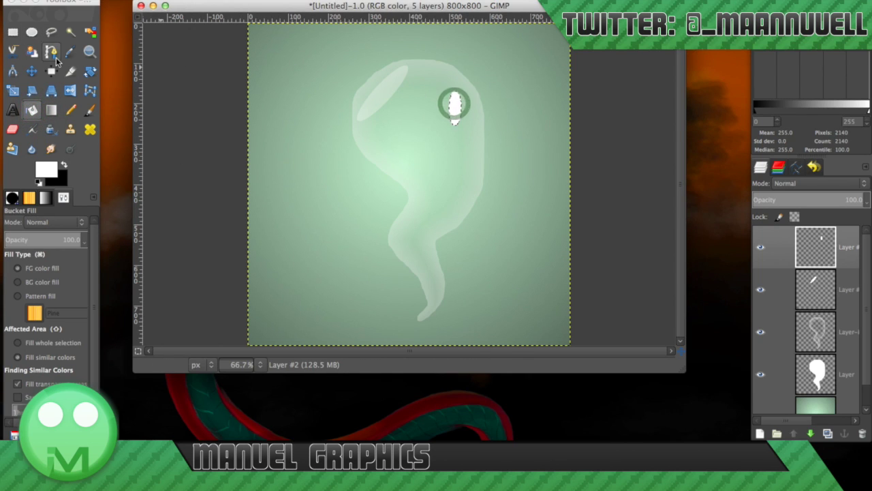
left_click(133, 0)
left_click(140, 12)
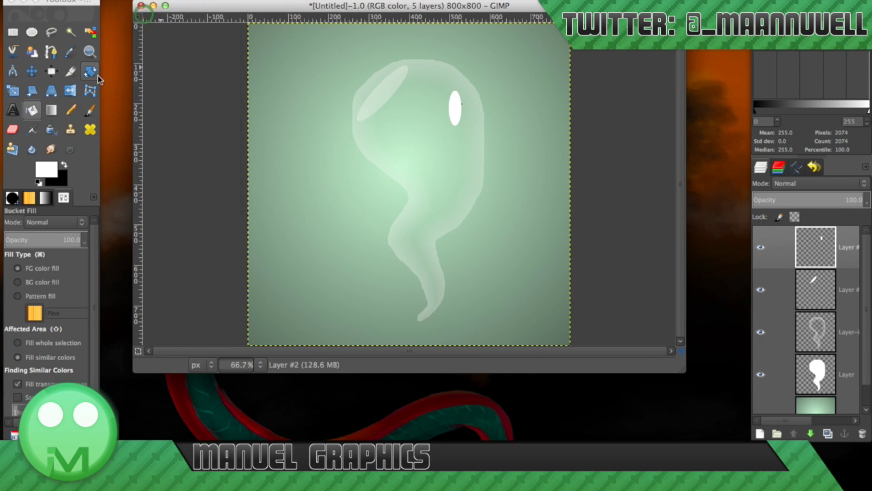
Rotate the oval about -20°, move it to the head's upper right, and lower opacity to 27.2
left_click(89, 71)
left_click(493, 131)
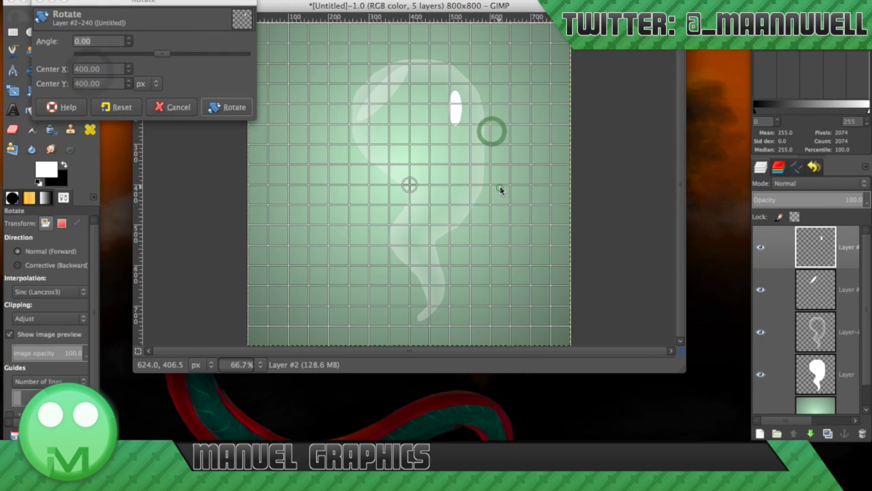
left_click_drag(500, 186, 491, 156)
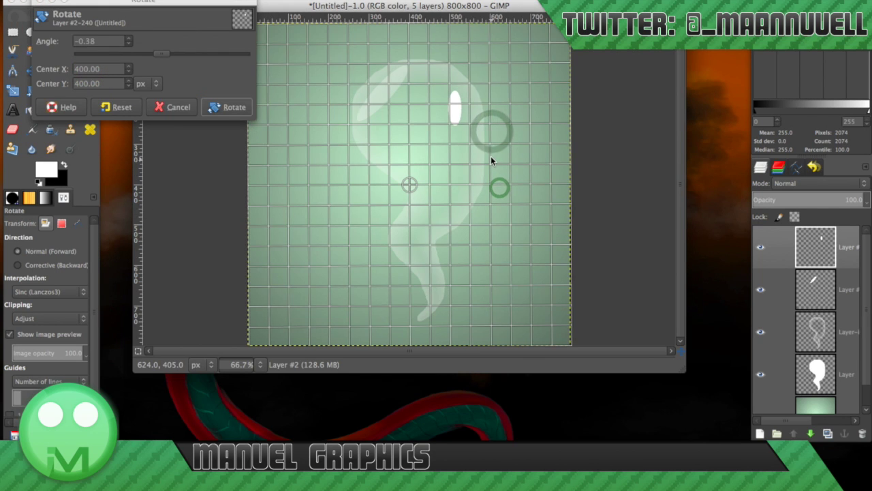
left_click(228, 107)
left_click(32, 71)
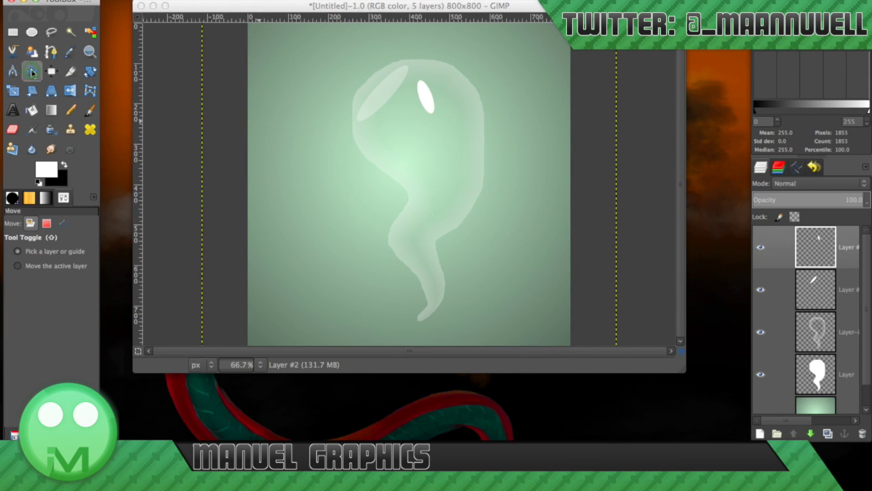
left_click_drag(428, 97, 465, 101)
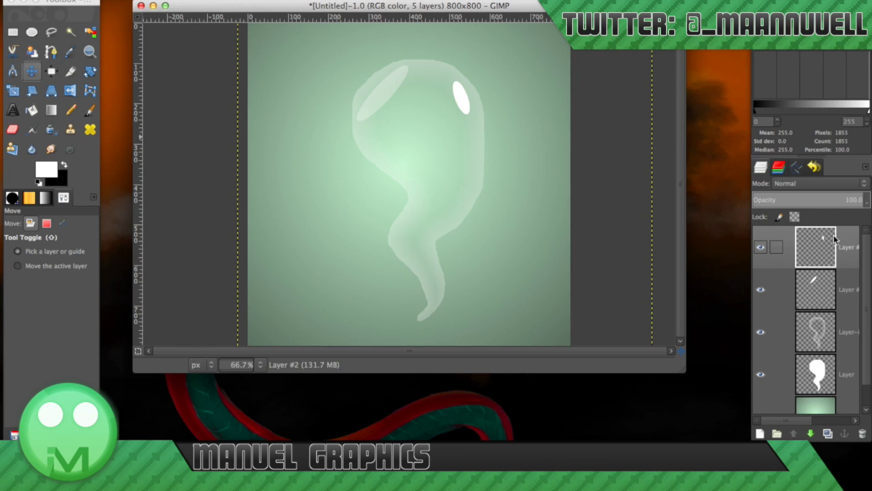
left_click(788, 201)
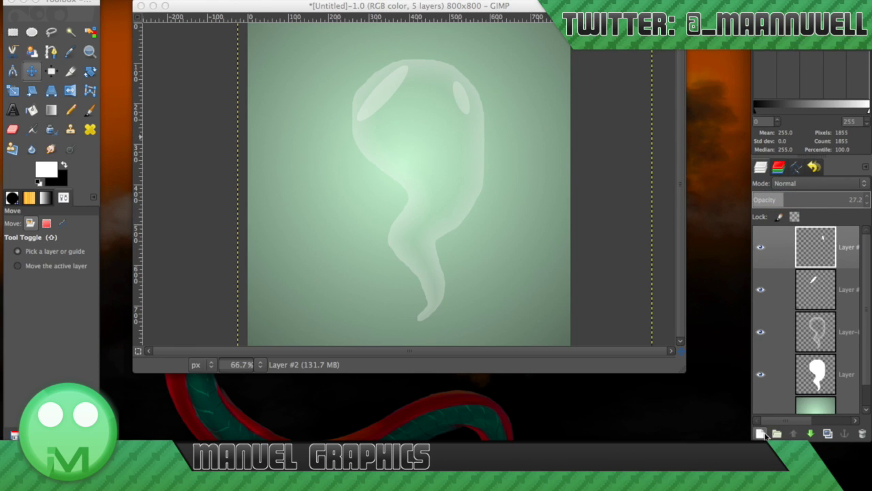
On a new layer, fill a tall thin ellipse below the head with white
left_click(760, 434)
left_click(490, 329)
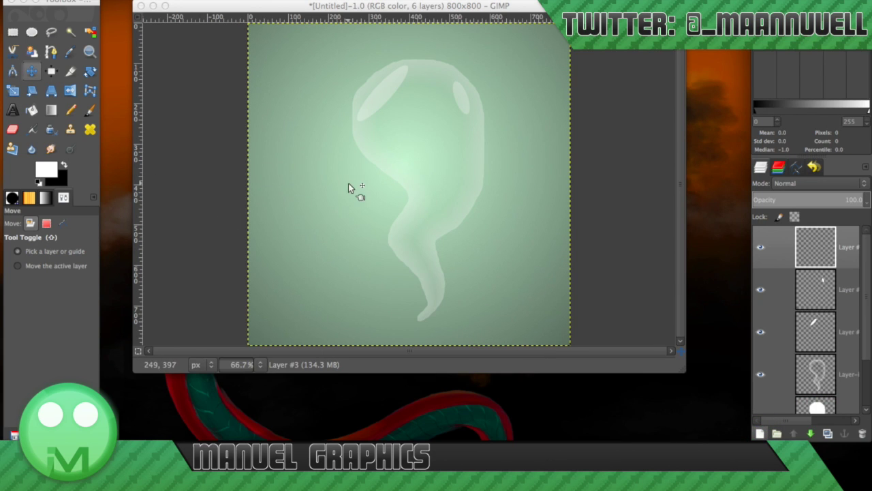
left_click(32, 32)
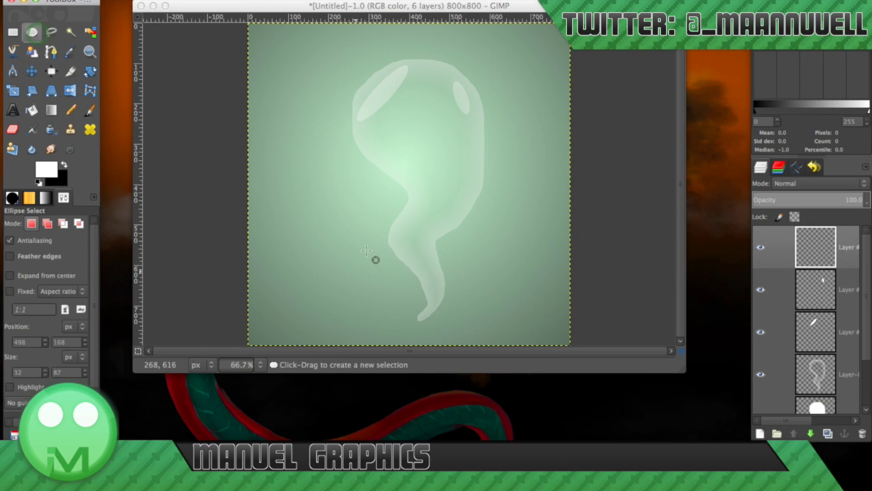
left_click_drag(391, 191, 409, 295)
left_click(31, 111)
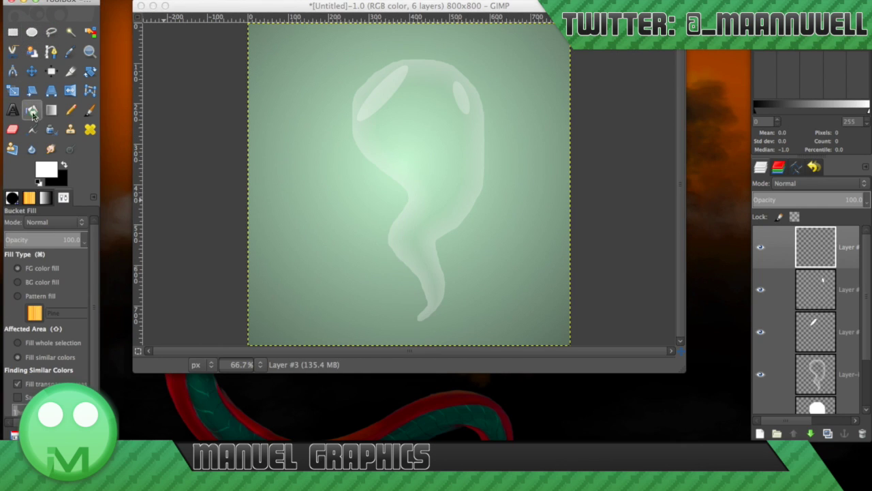
left_click(397, 232)
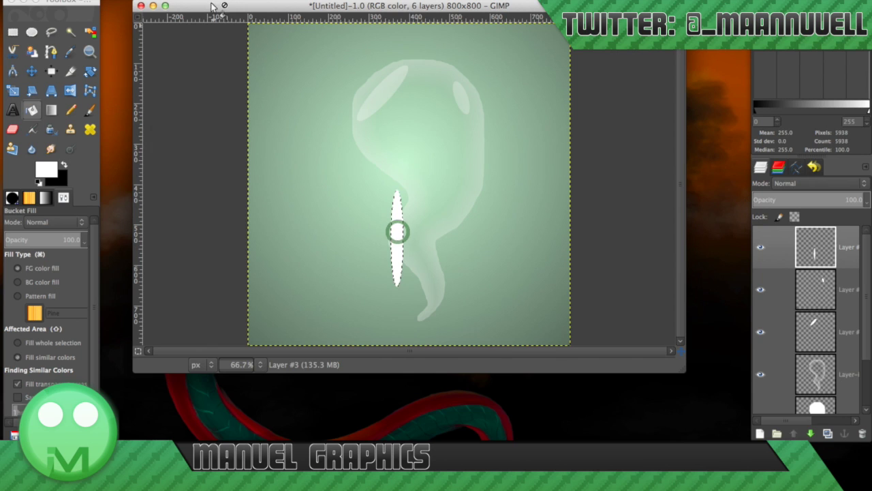
Deselect, rotate the white oval about 16°, and shift it down and right
left_click(120, 0)
left_click(136, 12)
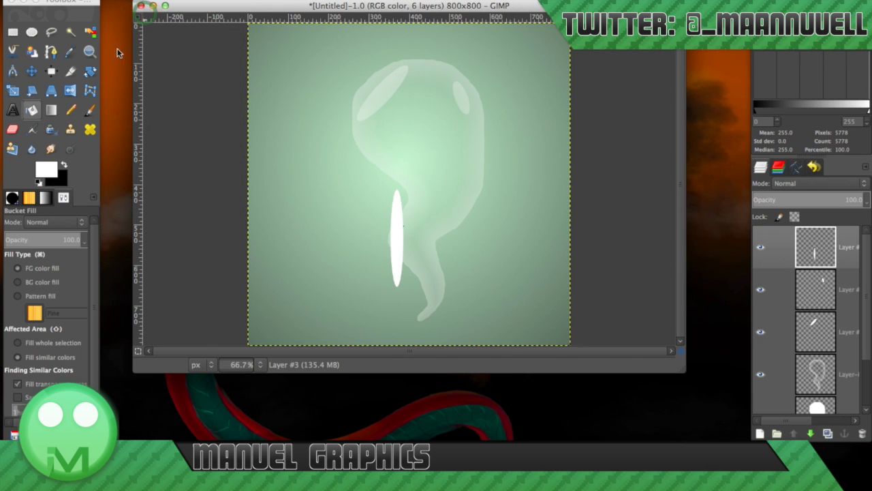
left_click(89, 70)
left_click(395, 256)
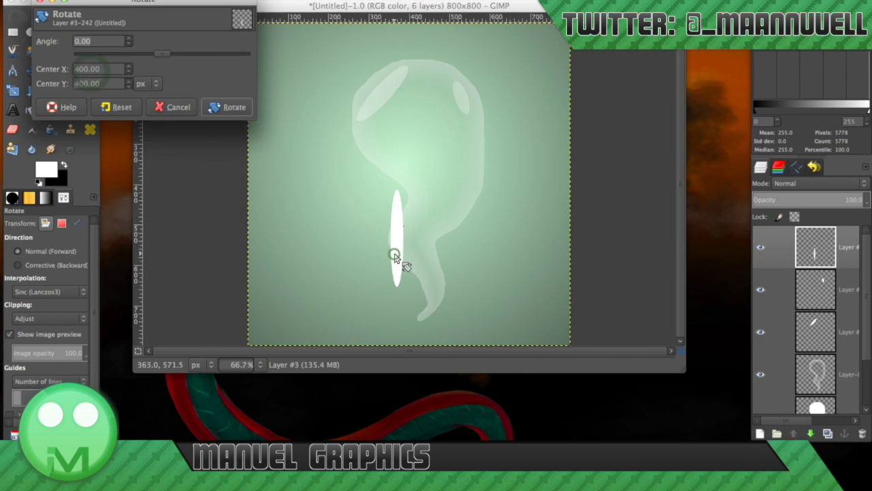
left_click_drag(408, 319, 348, 316)
left_click(226, 107)
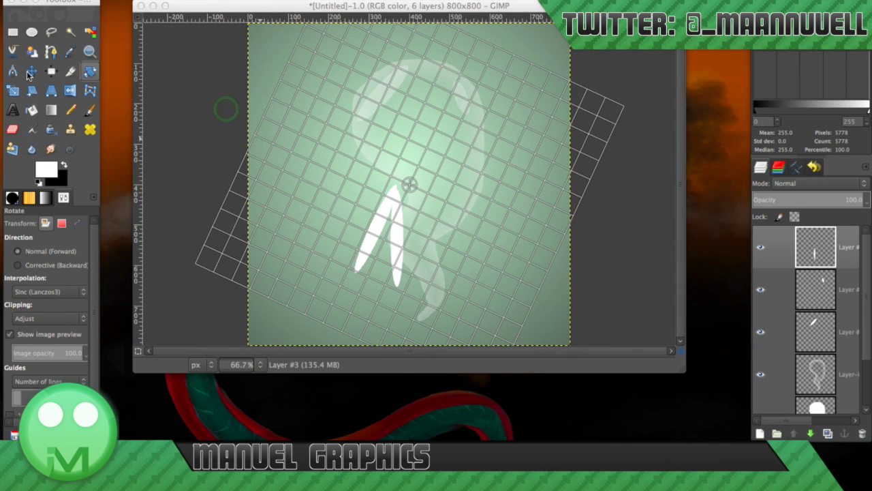
left_click(32, 72)
left_click_drag(372, 235, 393, 246)
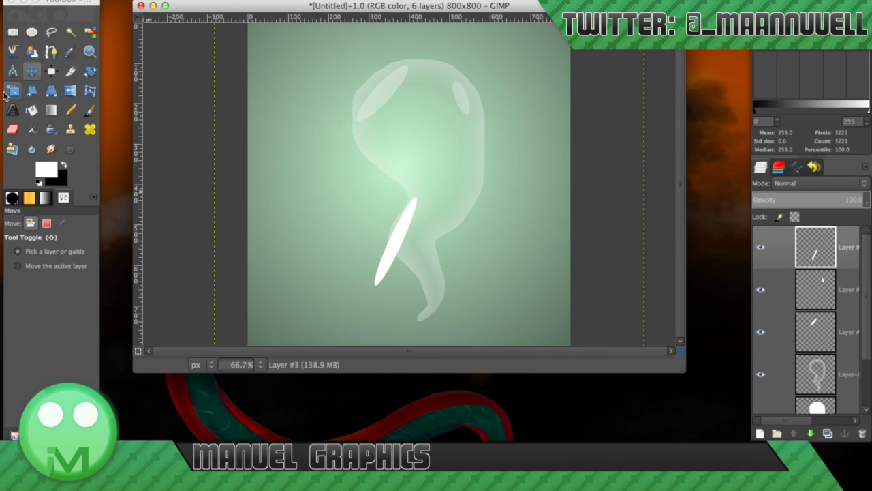
Try erasing the streak's tips with a larger, softer eraser, undoing both attempts
left_click(12, 130)
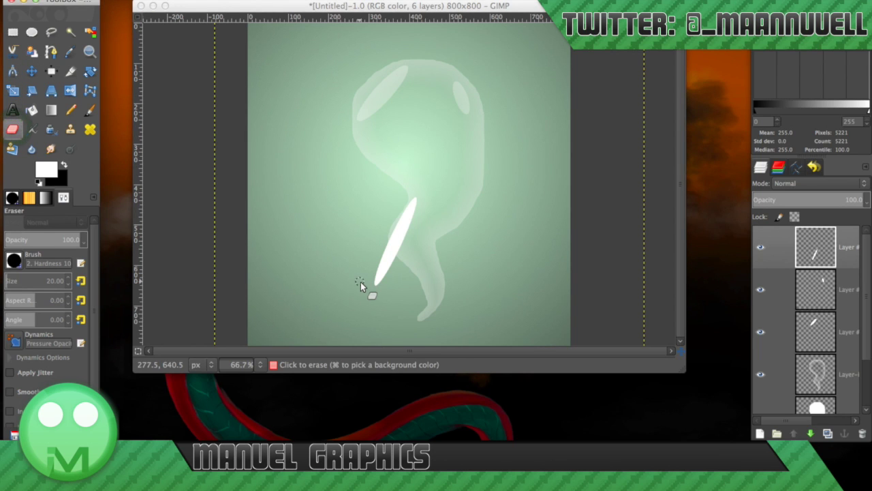
left_click(376, 231)
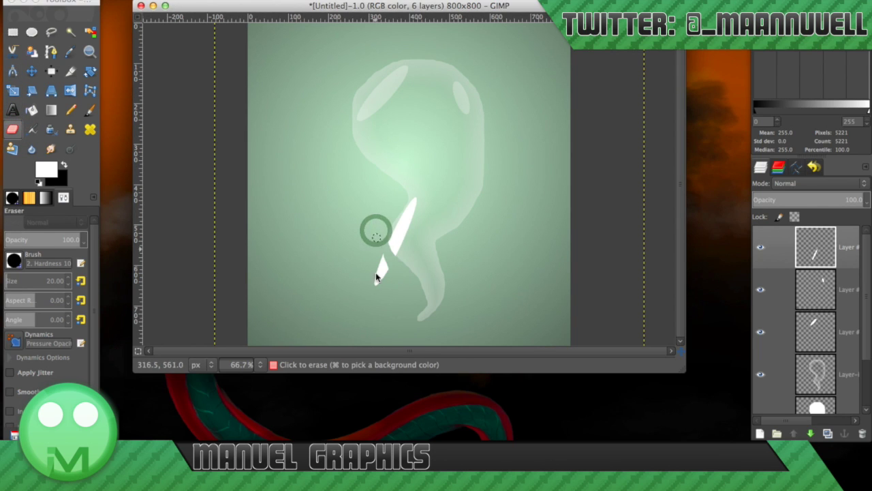
mouse_move(376, 272)
left_mouse_down()
mouse_move(378, 292)
mouse_move(385, 287)
left_mouse_up()
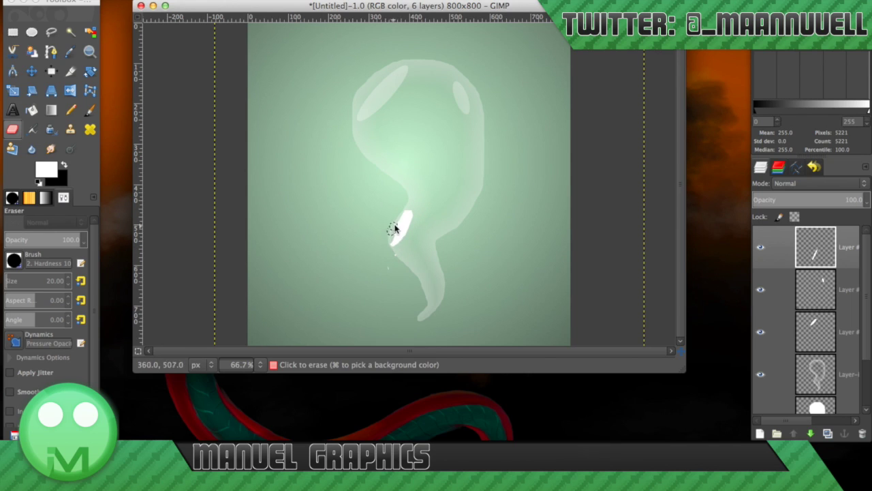
key("super+z")
key("super+z")
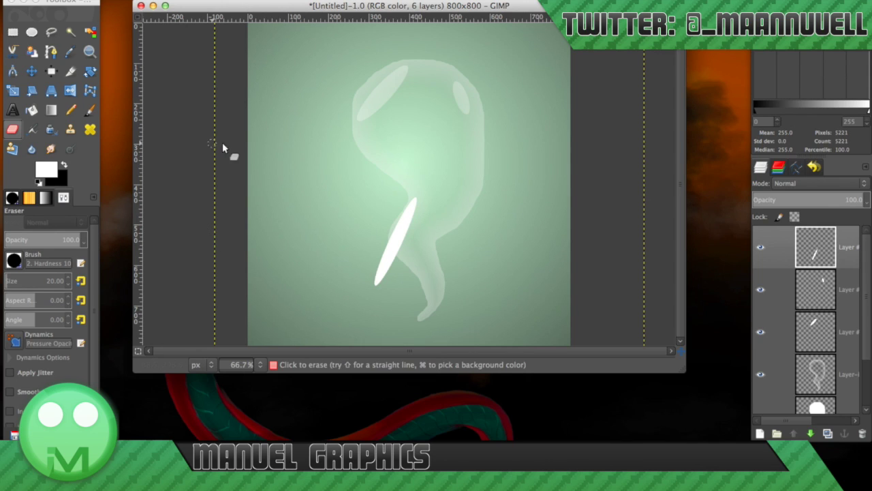
left_click(25, 281)
left_click(13, 260)
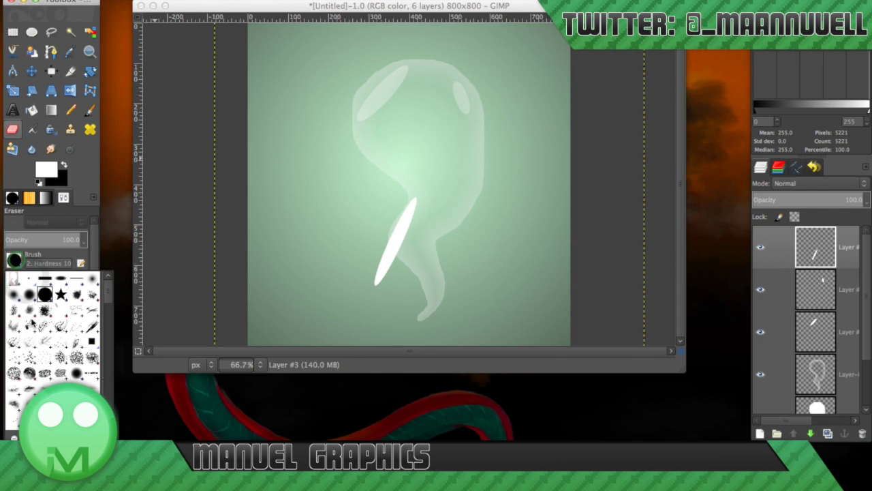
left_click(30, 298)
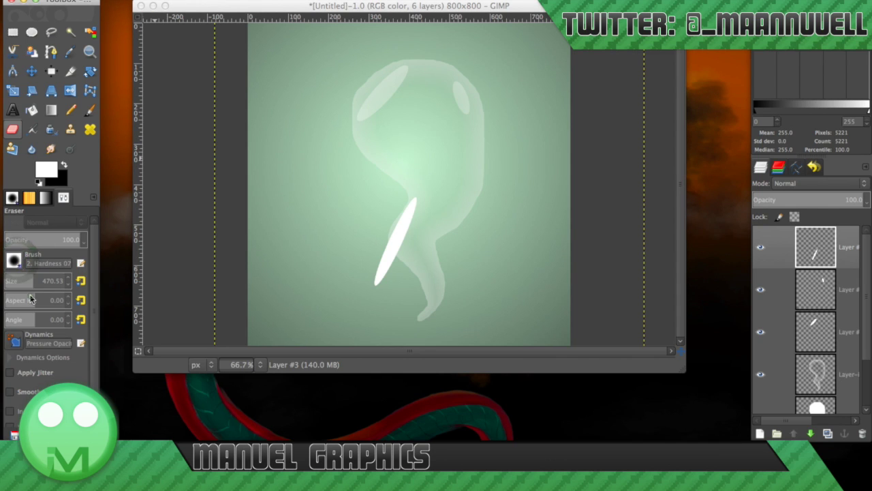
left_click(463, 165)
left_click_drag(462, 224, 425, 197)
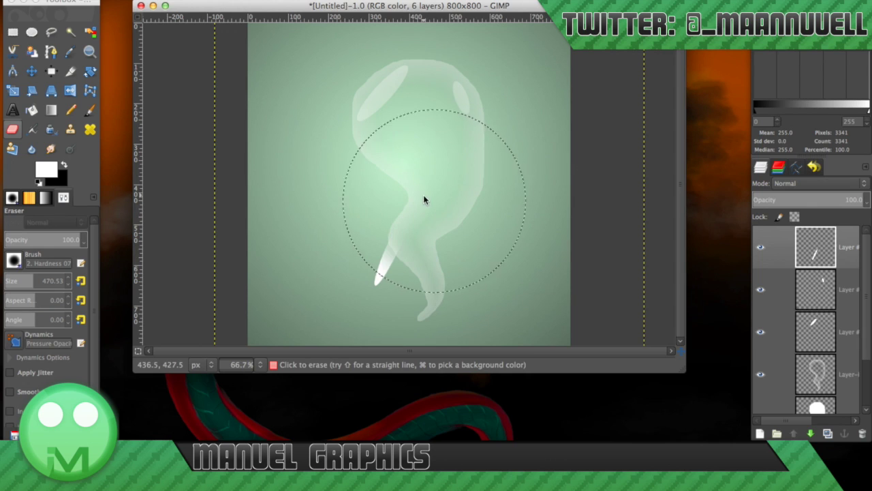
key("super+z")
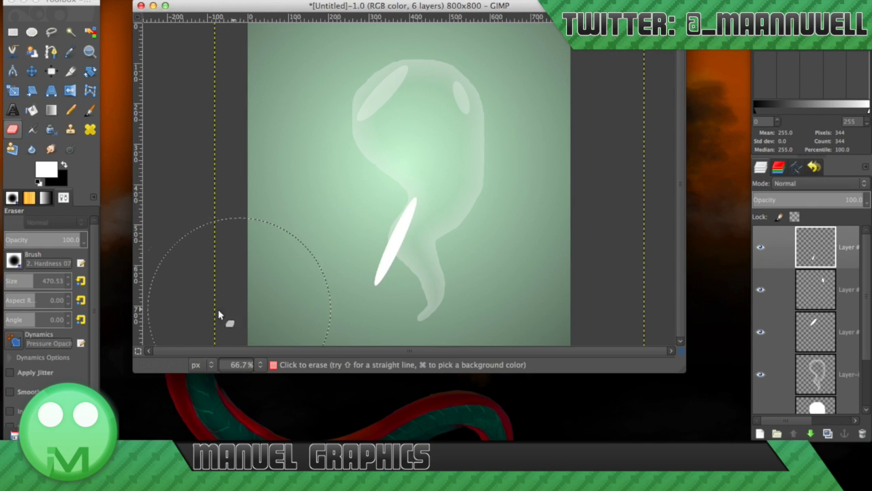
Set the eraser size to about 141 and erase the streak's top and bottom
left_click(23, 275)
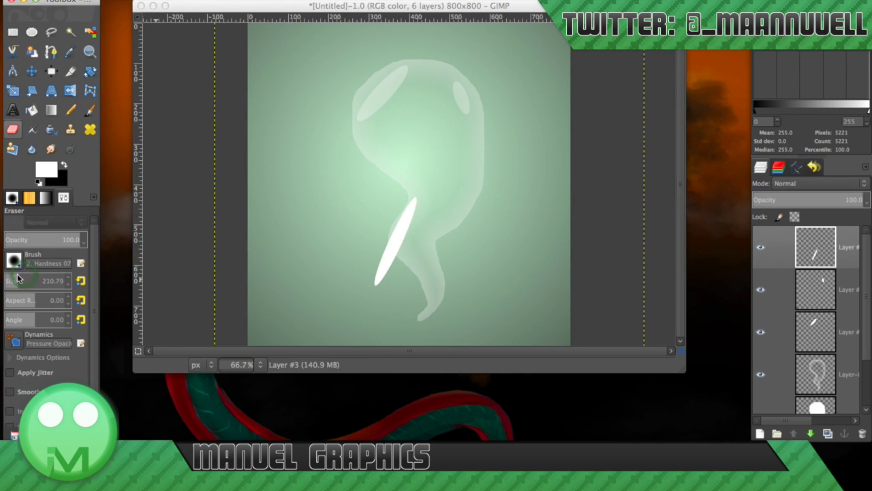
left_click_drag(18, 278, 14, 280)
left_click(409, 198)
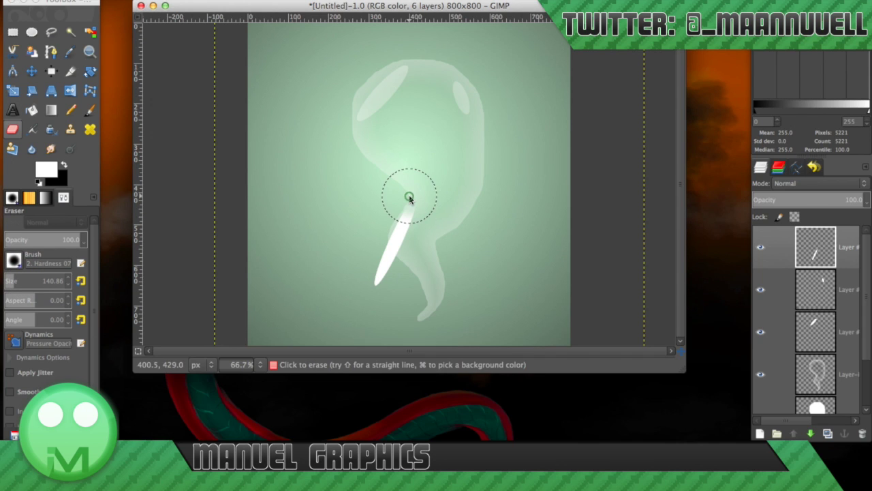
left_click_drag(322, 234, 382, 269)
left_click(32, 71)
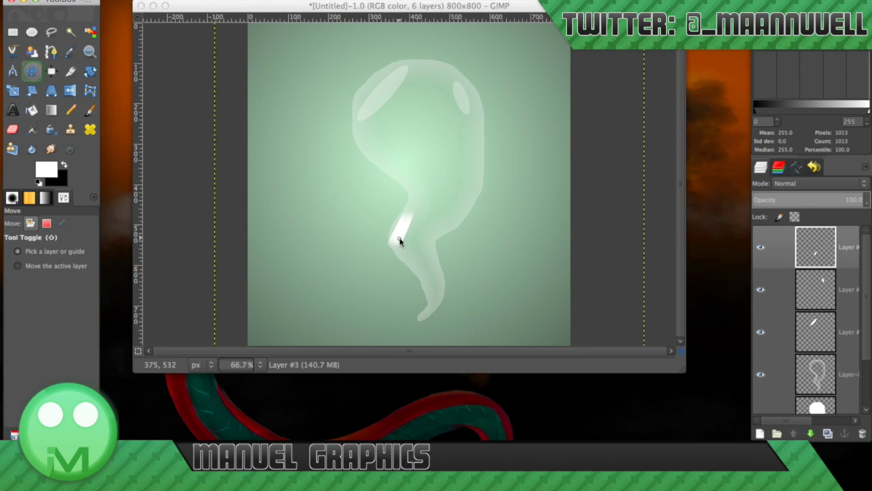
Nudge the highlight up-right, set its opacity to about 29, and merge down twice
left_click_drag(400, 237, 404, 235)
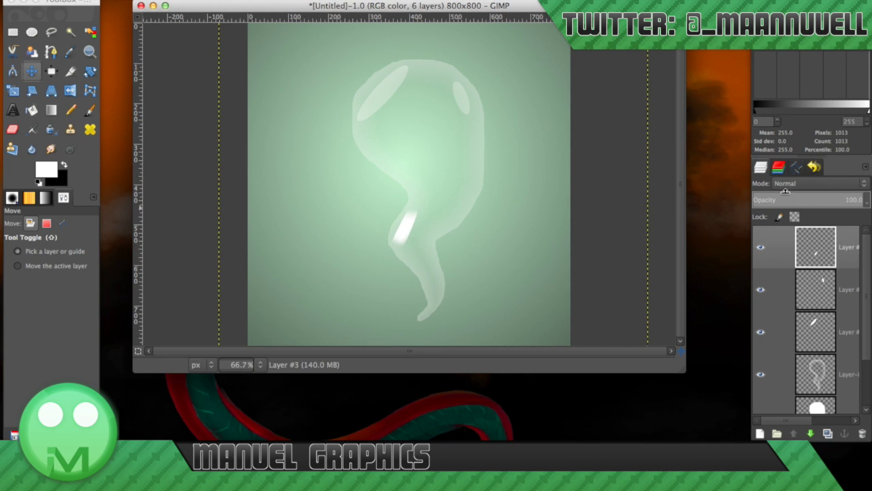
left_click_drag(784, 196, 792, 196)
right_click(831, 240)
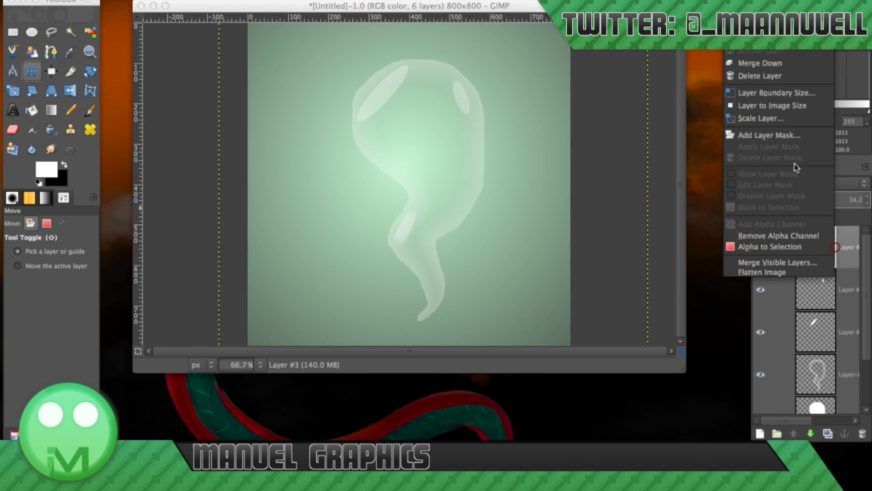
left_click(757, 63)
right_click(817, 252)
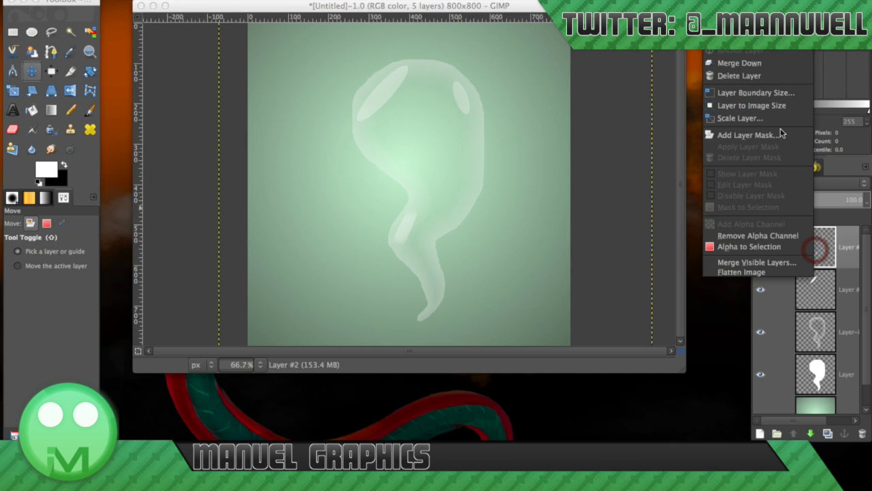
left_click(755, 63)
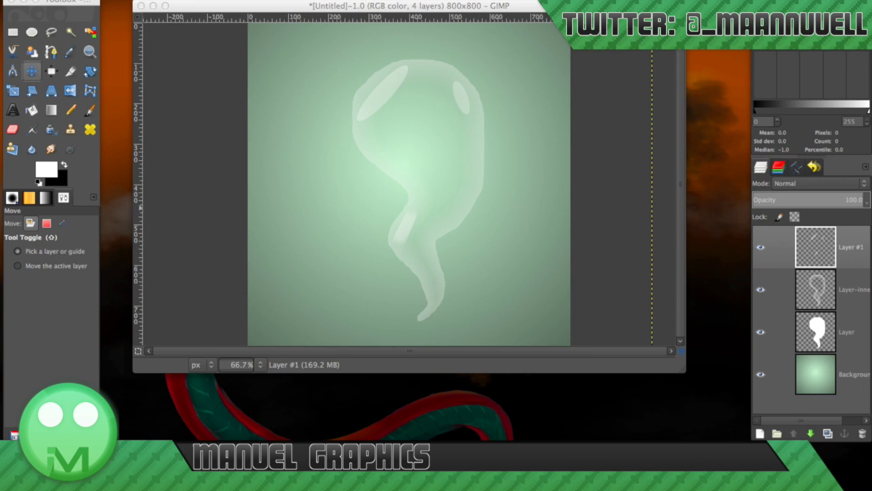
double_click(845, 451)
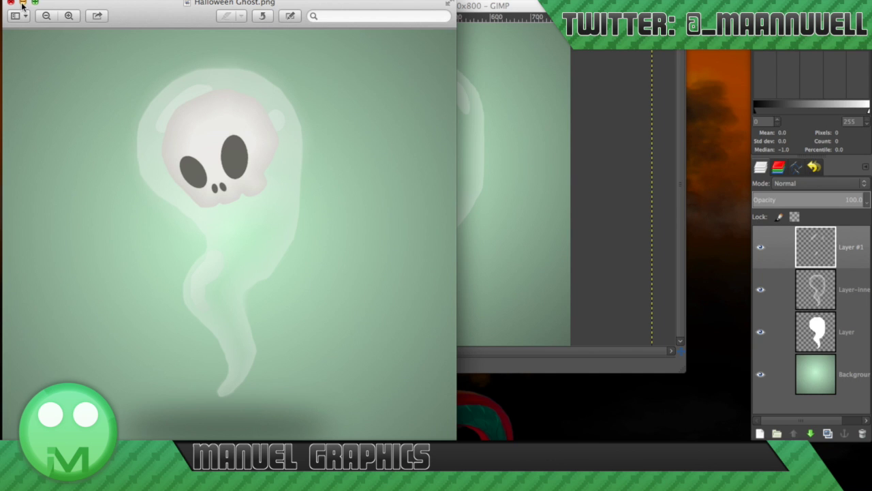
left_click(23, 3)
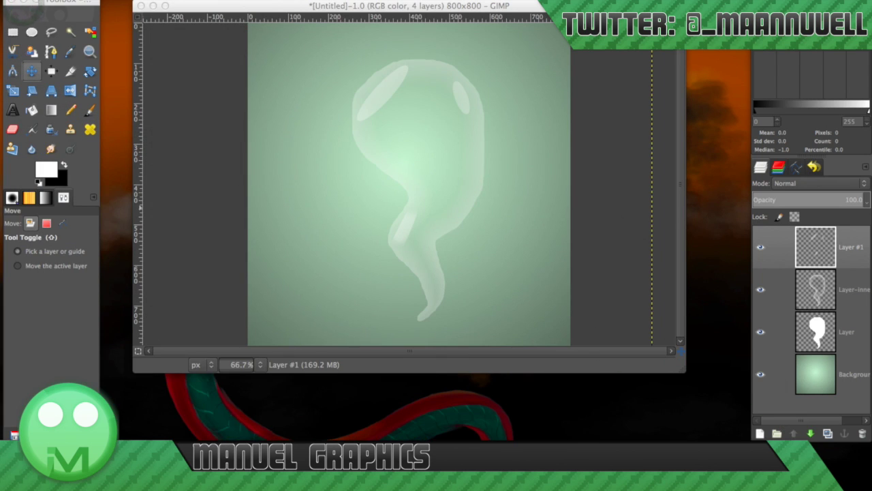
Open the second skull screenshot (6.27.27 am) as a new layer
left_click(85, 0)
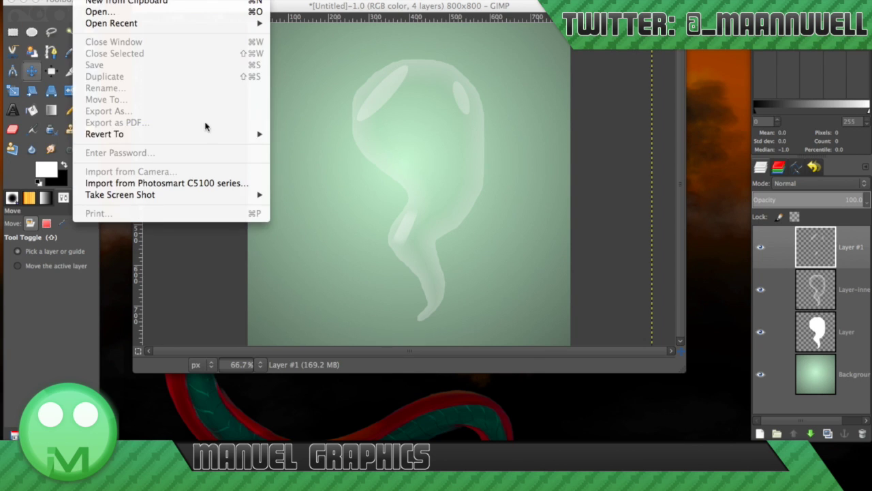
left_click(331, 153)
left_click(86, 0)
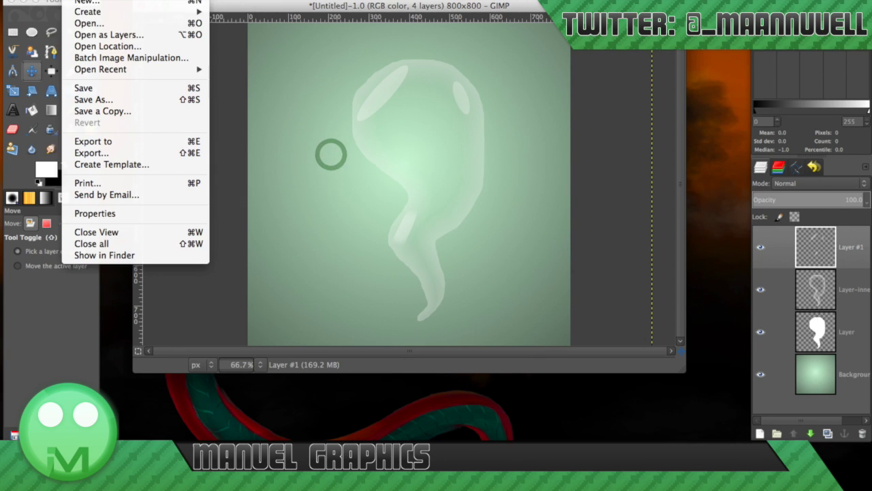
left_click(81, 34)
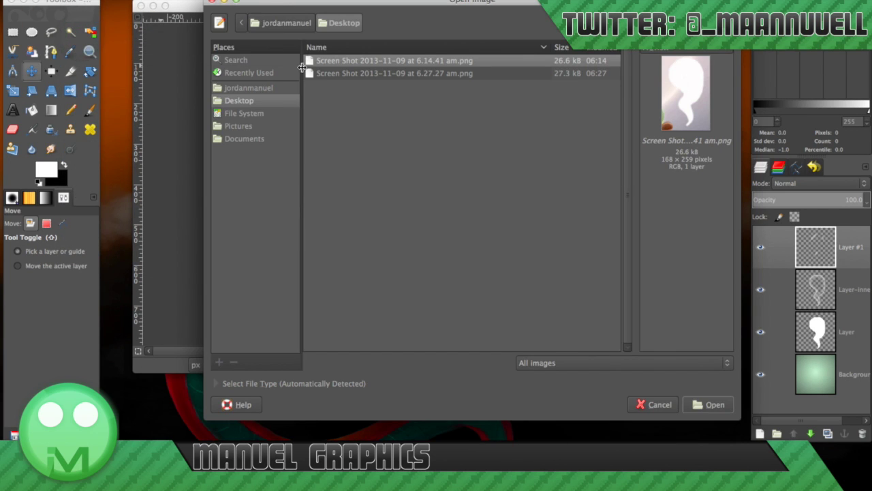
left_click(355, 73)
double_click(355, 73)
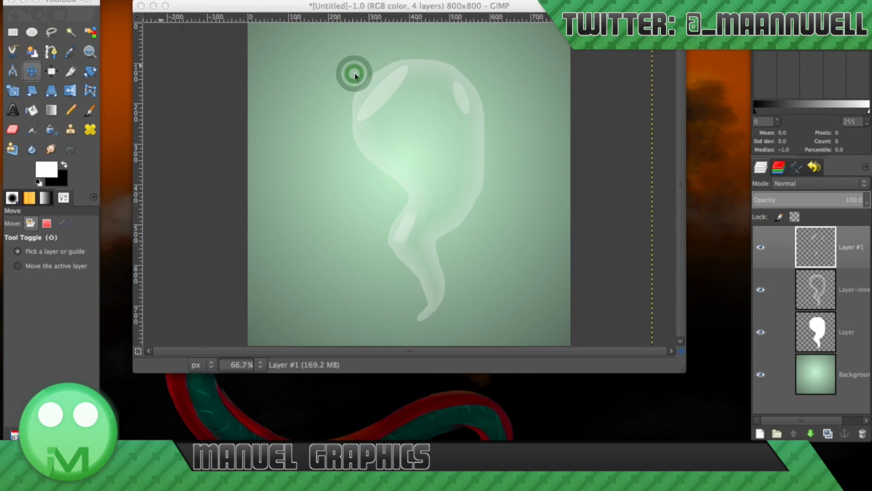
Scale the screenshot layer to about 452×421 px and move it up over the head
left_click(12, 90)
left_click(462, 236)
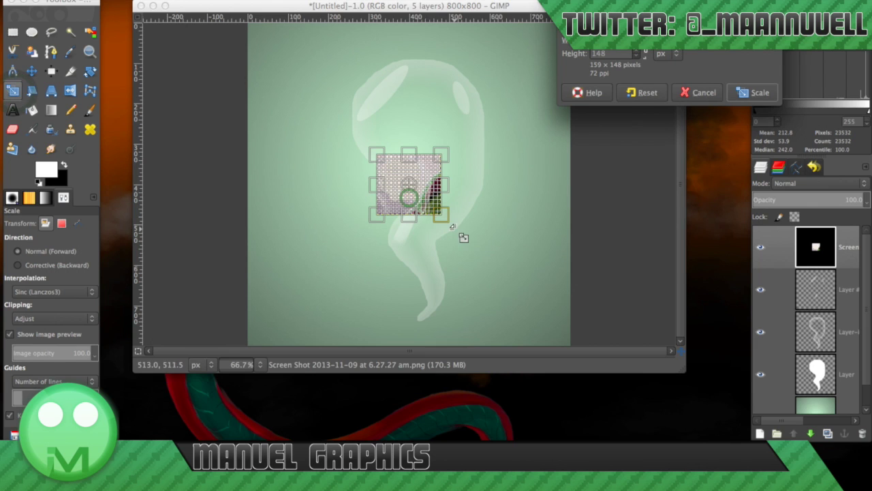
left_click_drag(445, 217, 568, 337)
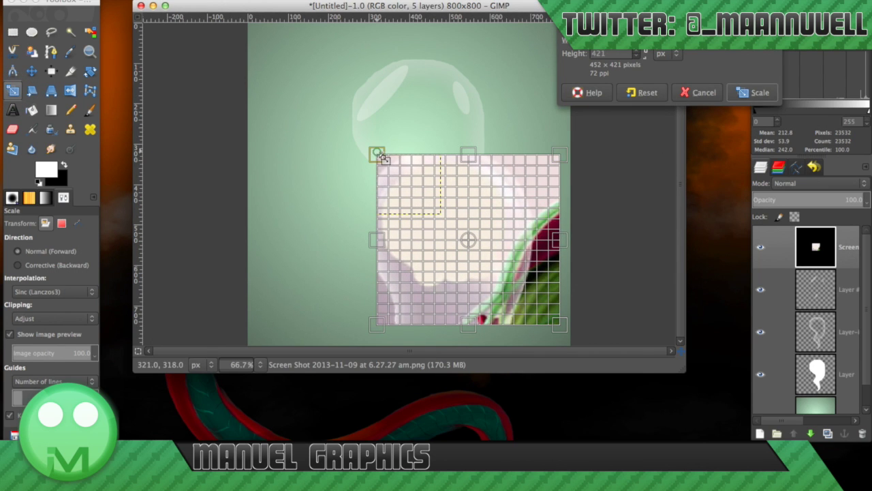
left_click(752, 90)
left_click(27, 74)
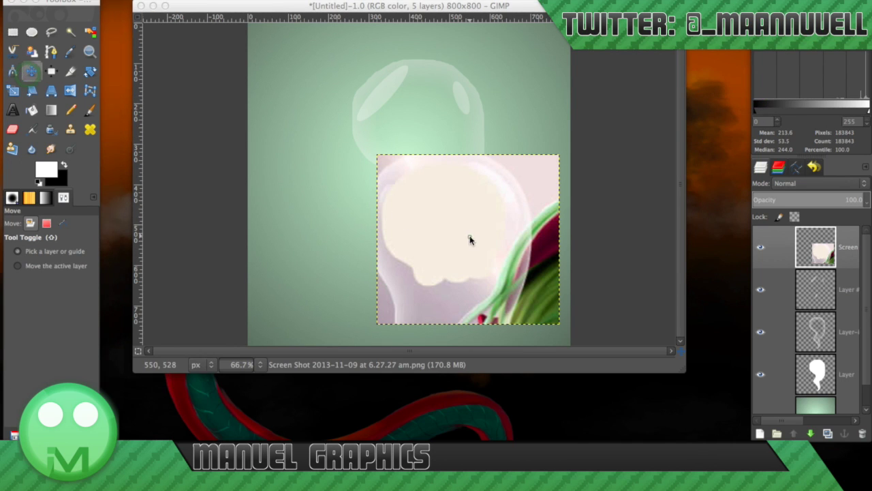
left_click_drag(471, 238, 445, 145)
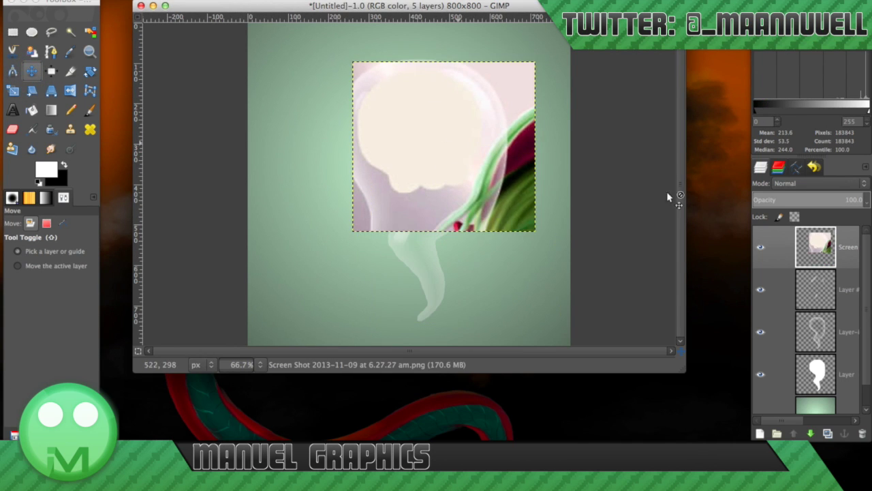
Set the screenshot layer to 31 opacity, shrink it, and move it onto the head
left_click(778, 198)
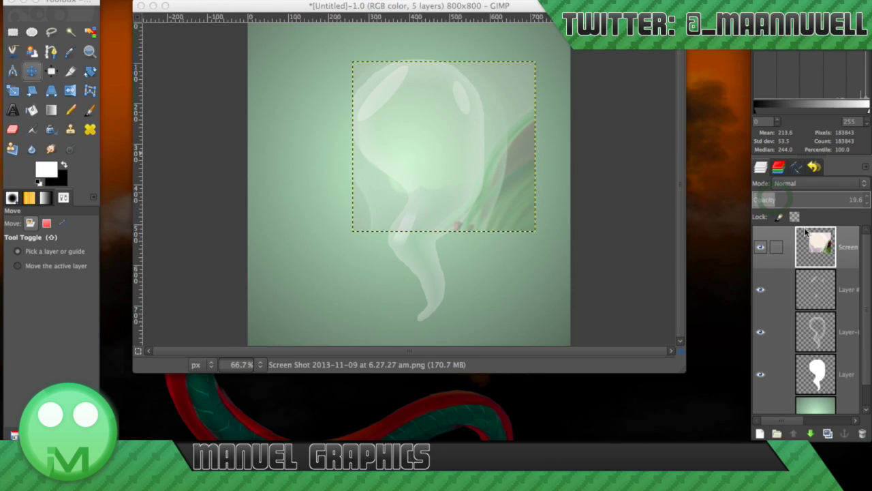
left_click(785, 197)
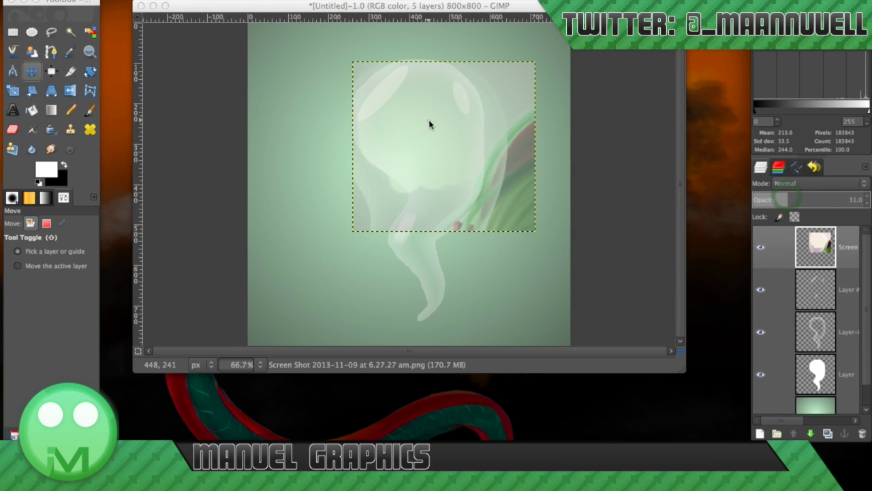
mouse_move(429, 122)
left_mouse_down()
mouse_move(398, 121)
mouse_move(419, 113)
left_mouse_up()
left_click(14, 91)
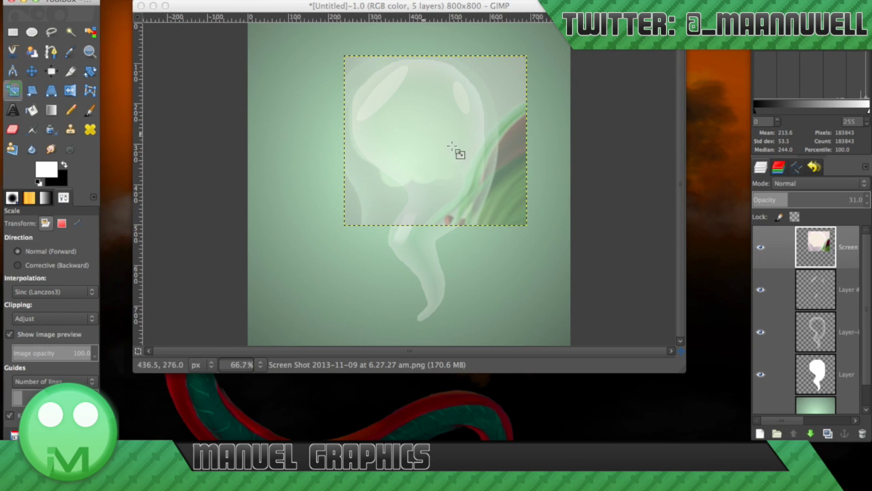
left_click(459, 154)
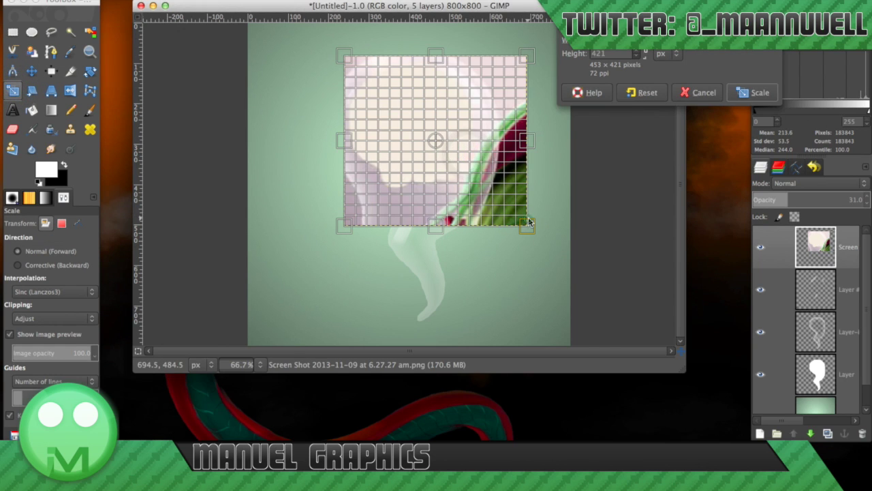
left_click_drag(527, 219, 496, 198)
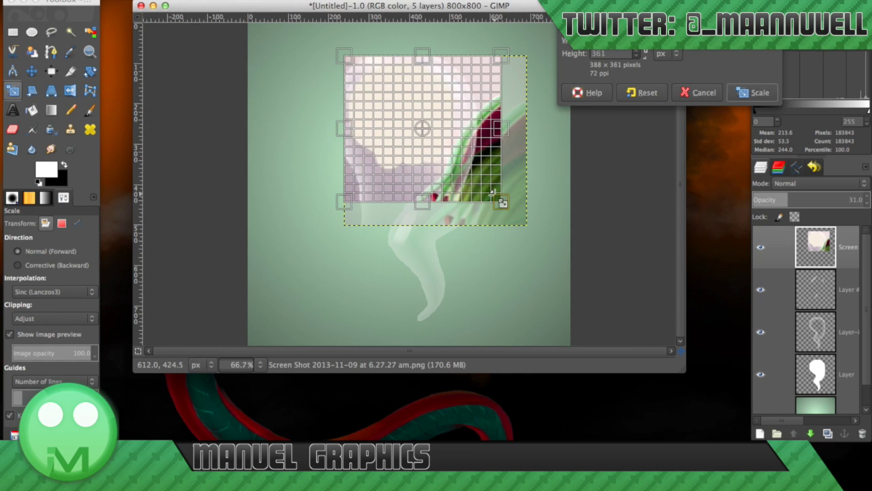
left_click(750, 96)
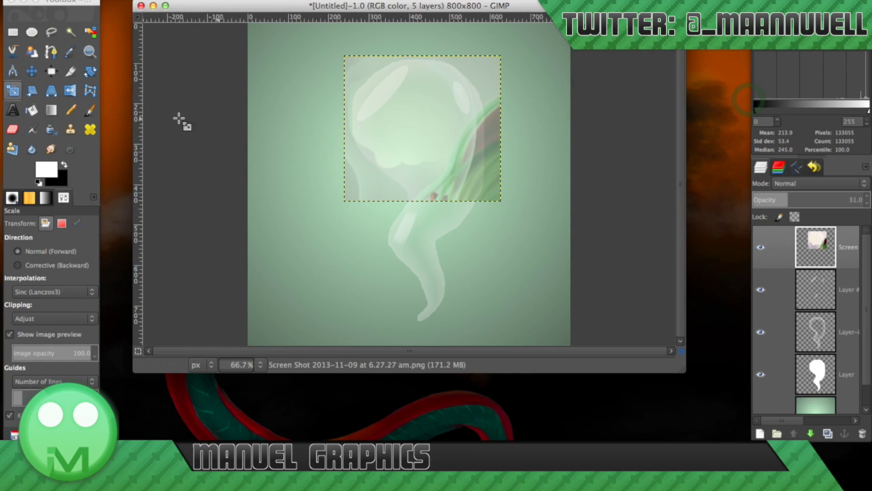
left_click(31, 72)
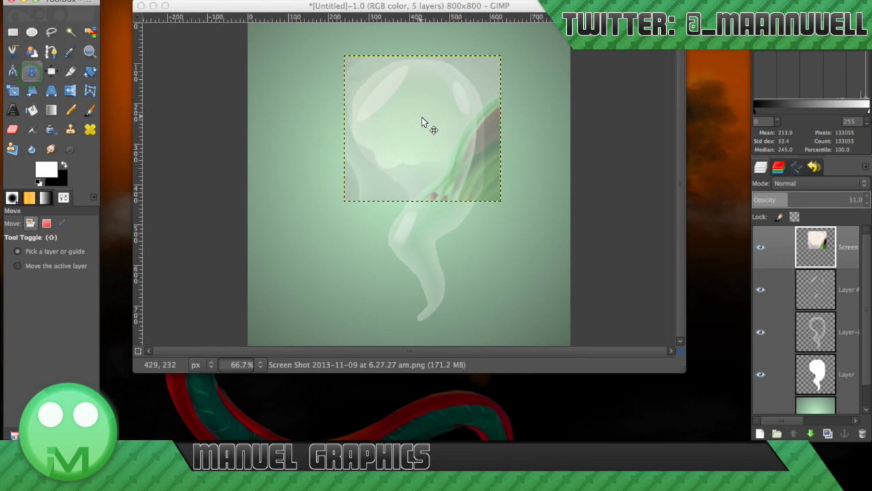
mouse_move(422, 118)
left_mouse_down()
mouse_move(428, 140)
mouse_move(428, 131)
left_mouse_up()
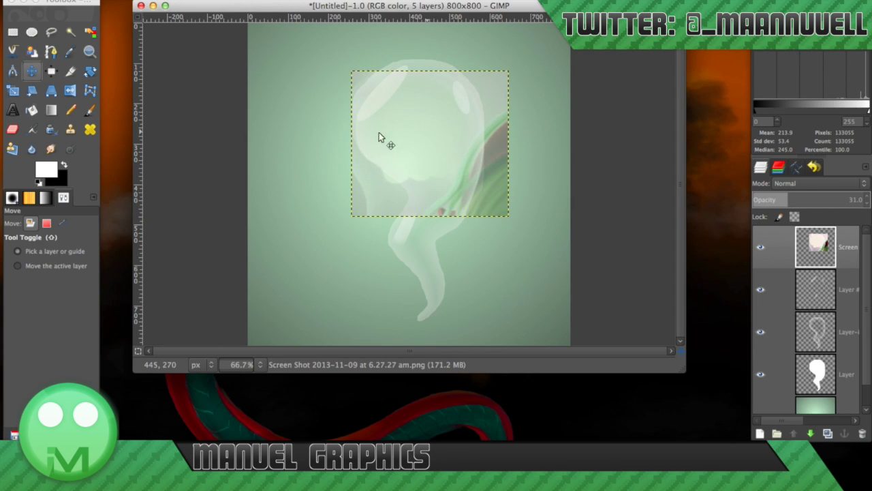
Shrink it slightly more to about 368×342, restore 100 opacity, and zoom to 400%
left_click(13, 90)
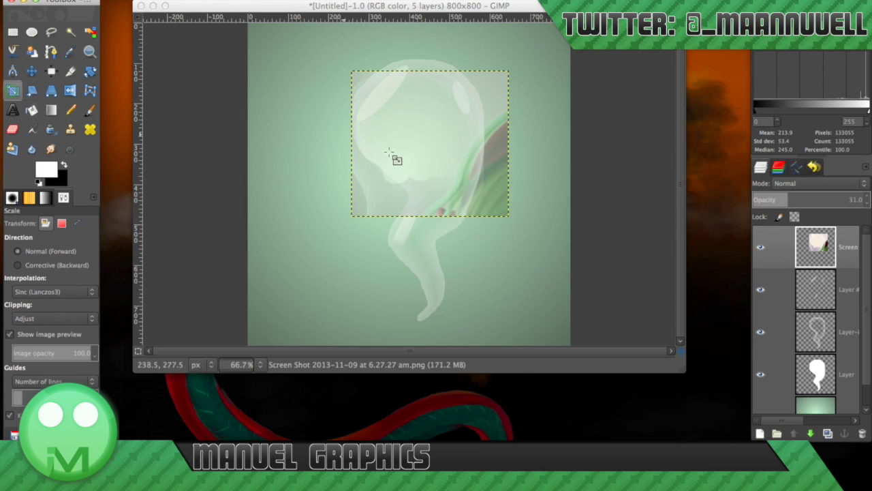
left_click(397, 160)
left_click_drag(496, 209, 489, 203)
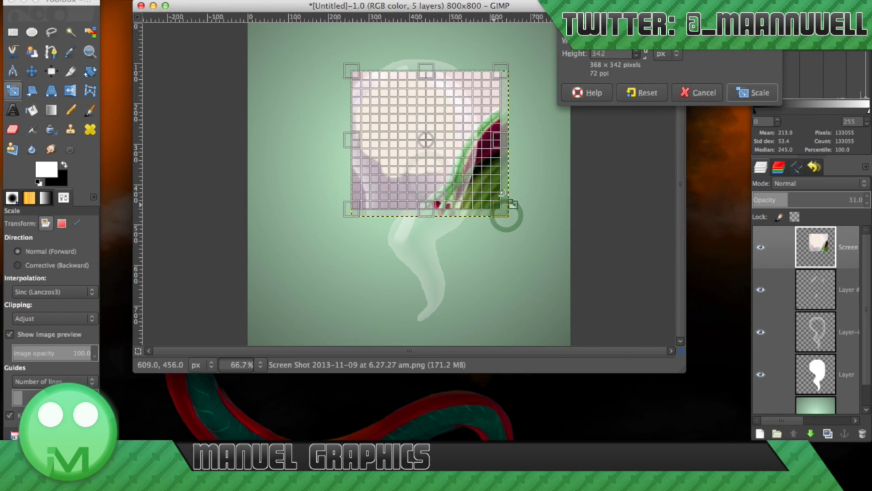
left_click(743, 99)
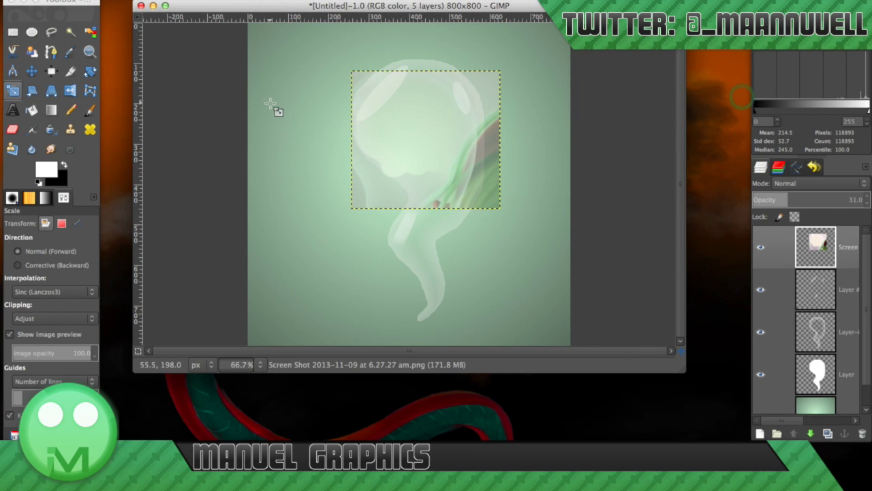
left_click(31, 71)
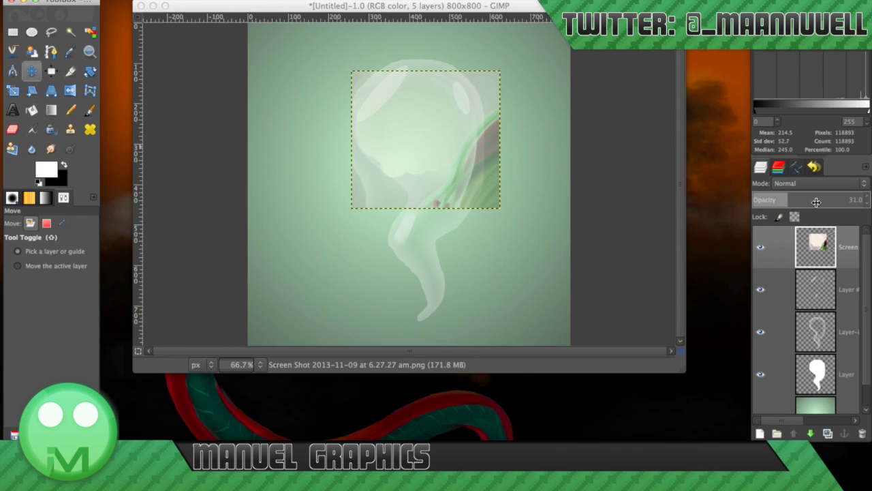
left_click_drag(813, 195, 866, 196)
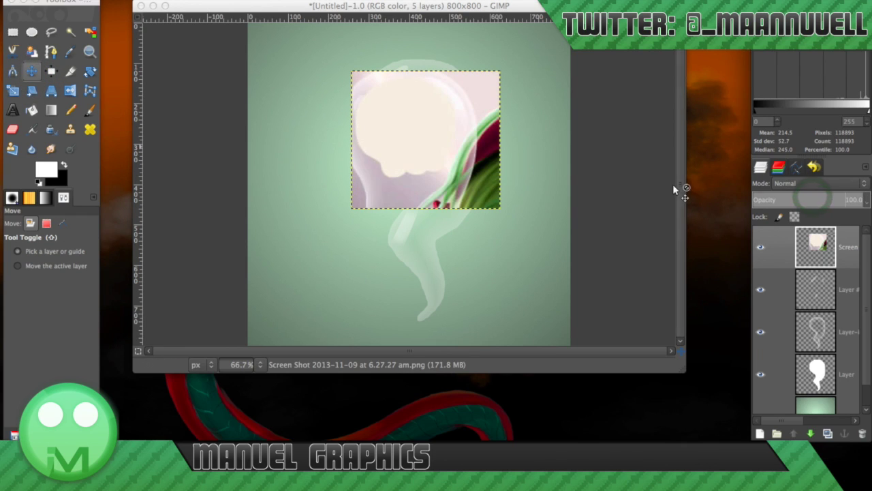
left_click(256, 364)
left_click(254, 391)
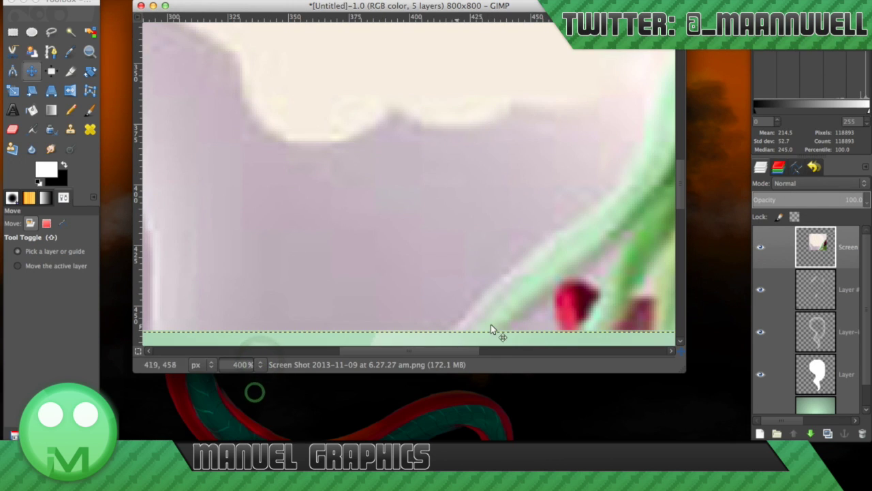
With the Paths tool chosen, make the Screen reference layer active
left_click_drag(680, 179, 672, 153)
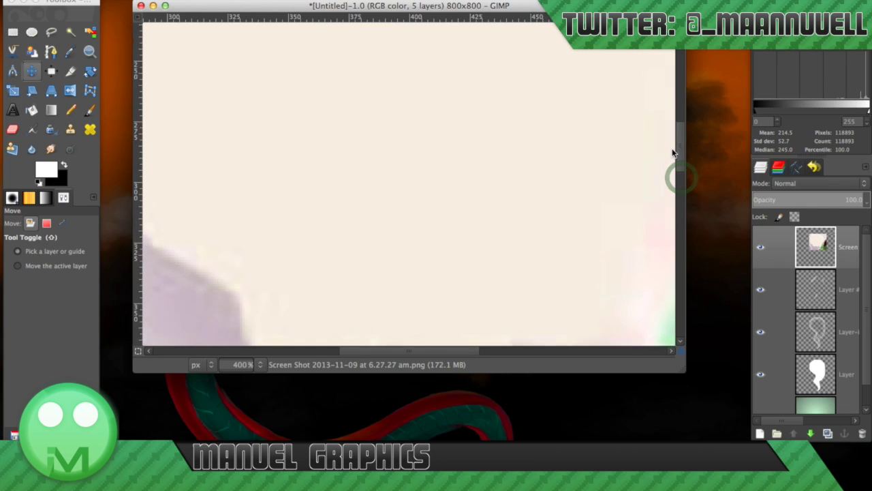
scroll(672, 152, "down", 2)
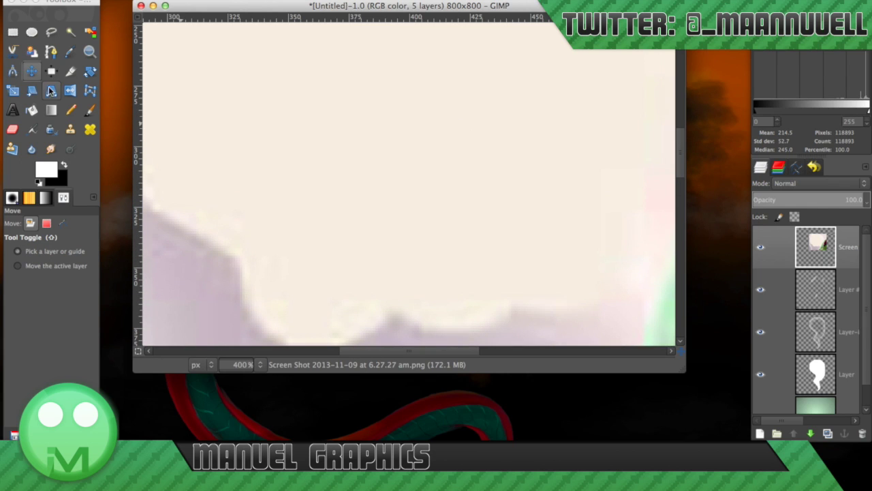
left_click(51, 51)
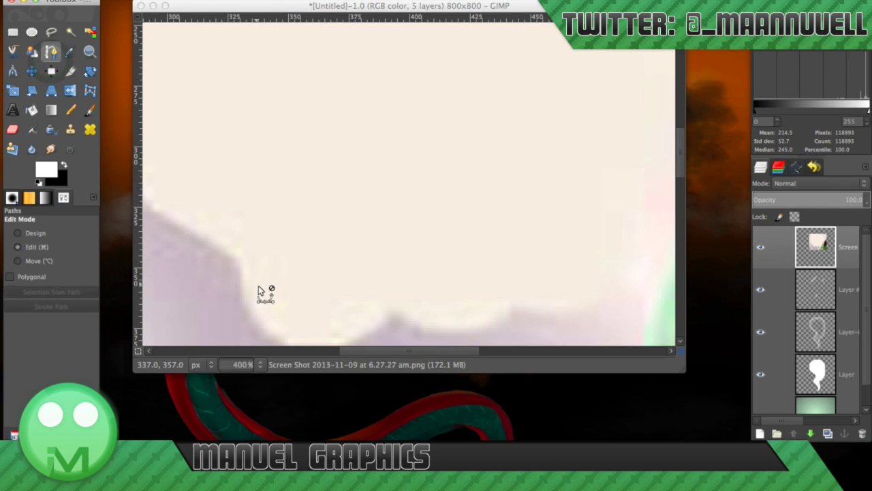
left_click_drag(385, 353, 354, 354)
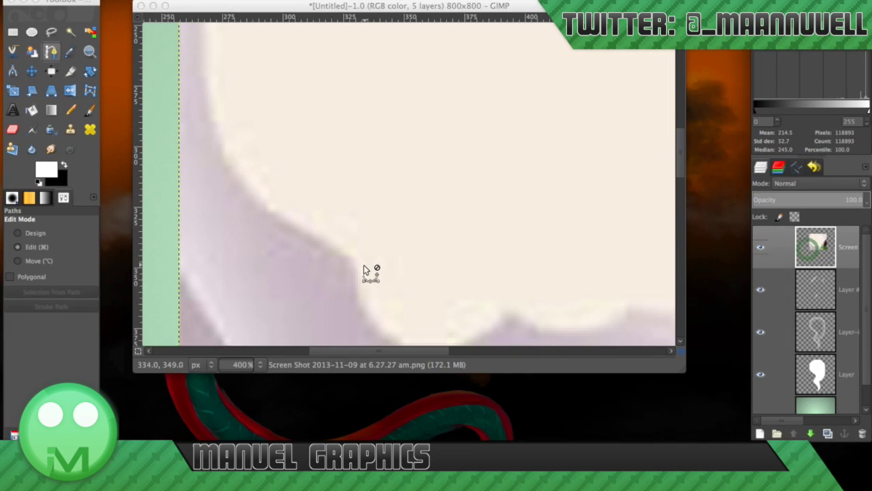
right_click(839, 254)
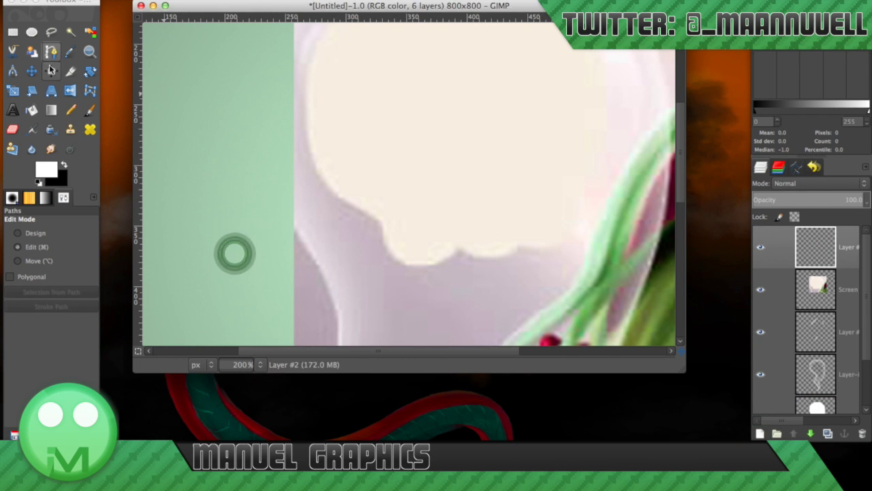
left_click(816, 289)
Place path anchors up the skull's left edge and across its rounded top
left_click(381, 224)
left_click(366, 210)
left_click(341, 198)
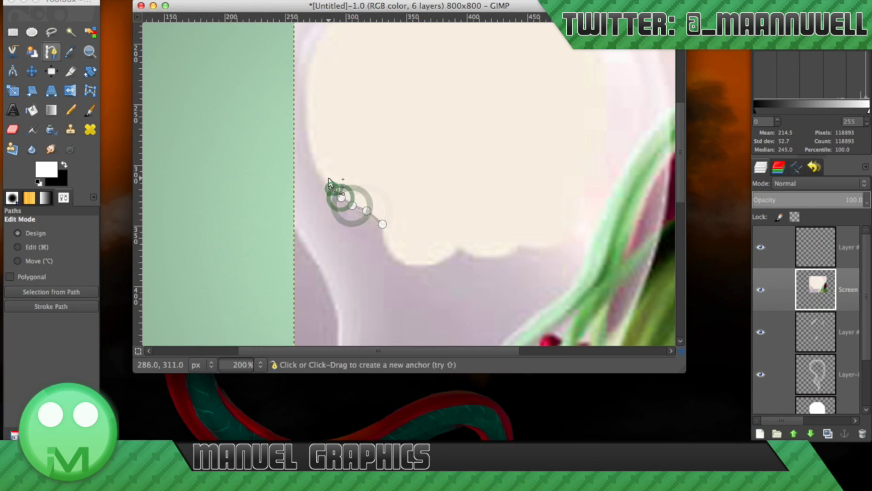
left_click(323, 177)
left_click(316, 161)
left_click(311, 144)
left_click(310, 110)
left_click(316, 62)
left_click(323, 44)
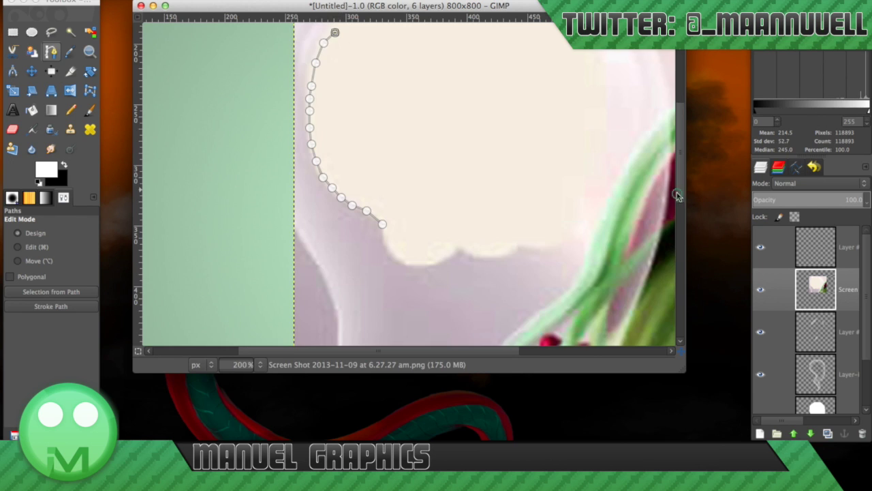
scroll(409, 184, "up", 5)
left_click(347, 212)
left_click(368, 192)
left_click(388, 185)
left_click(424, 178)
left_click(447, 172)
left_click(476, 172)
left_click(533, 186)
left_click(566, 209)
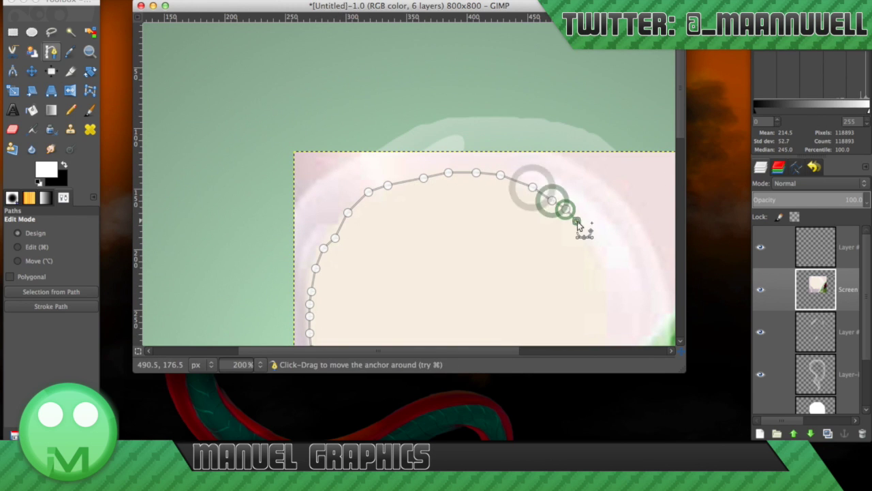
left_click(585, 234)
Continue anchors down the right edge and along the jaw, closing on the first anchor
scroll(594, 256, "down", 3)
left_click(600, 143)
left_click(597, 178)
left_click(593, 204)
left_click(587, 221)
left_click(579, 247)
left_click_drag(600, 159, 596, 235)
left_click(582, 254)
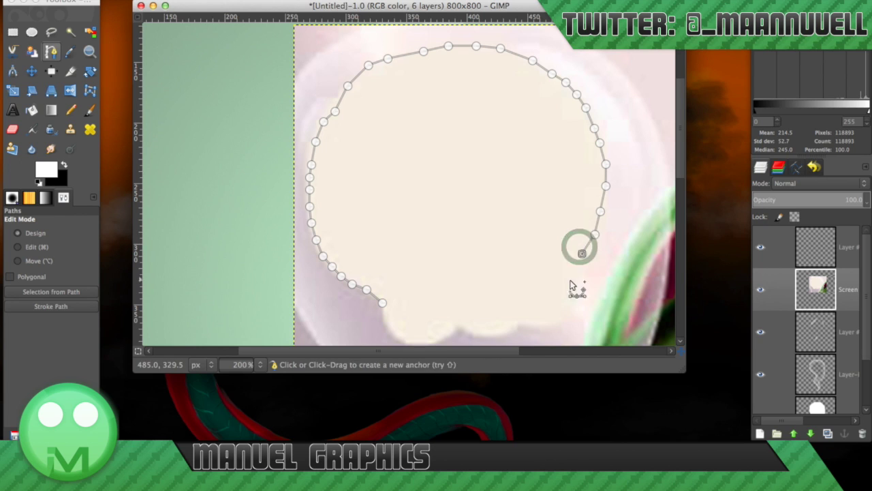
left_click(573, 274)
left_click(565, 280)
left_click(559, 300)
left_click(558, 316)
left_click(551, 324)
left_click(536, 323)
left_click(523, 324)
left_click(514, 329)
left_click(501, 334)
left_click(481, 335)
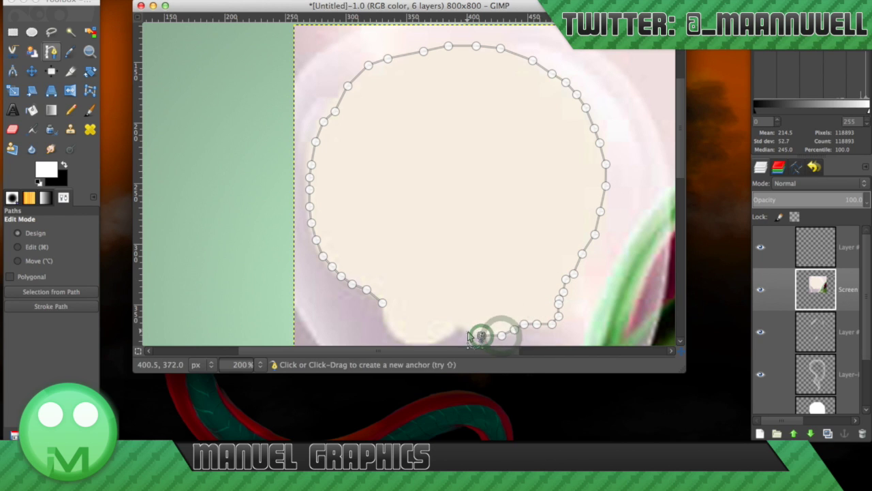
left_click(459, 329)
left_click(448, 335)
left_click(423, 341)
left_click(408, 341)
left_click(387, 326)
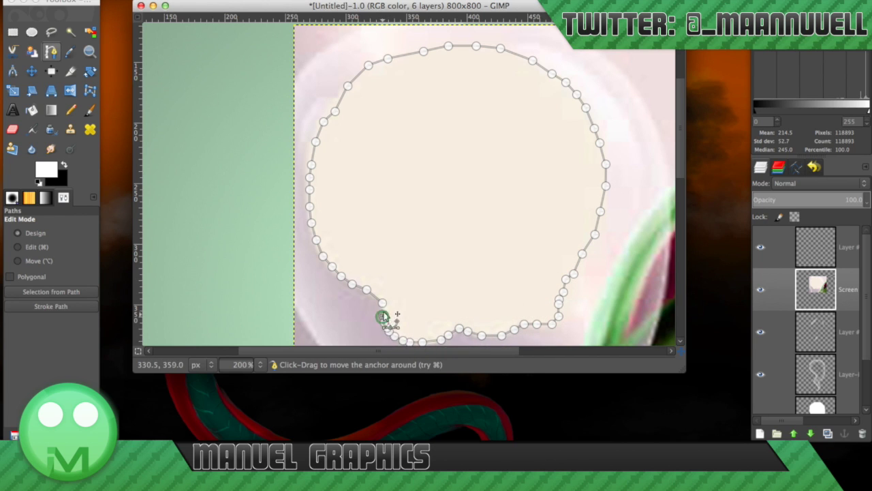
left_click(382, 303, "ctrl")
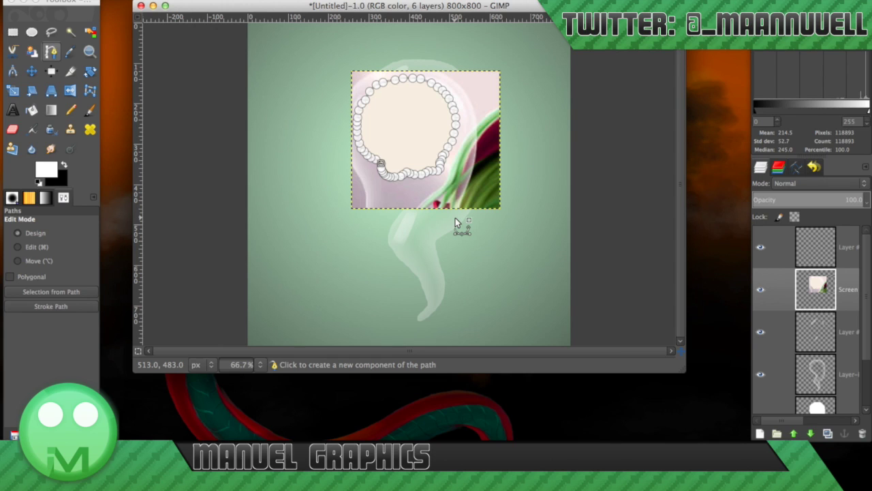
Cut away everything outside the traced head path on the screenshot layer, then deselect
key("shift+v")
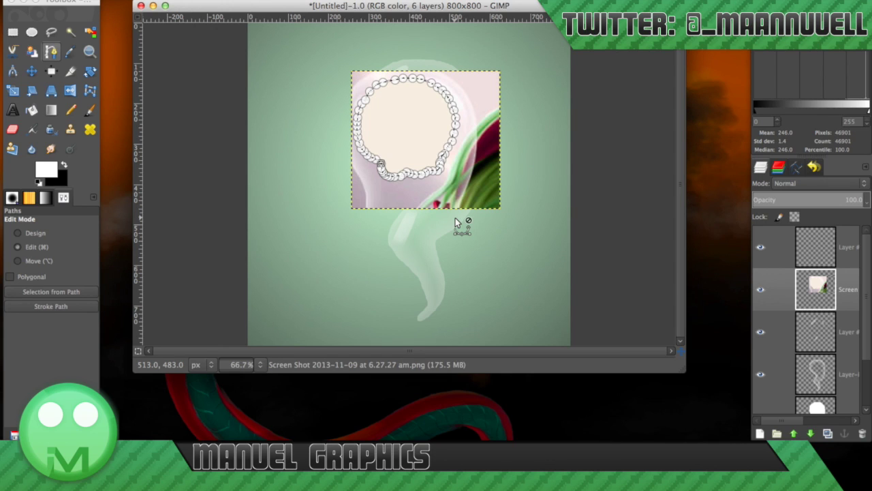
key("ctrl+i")
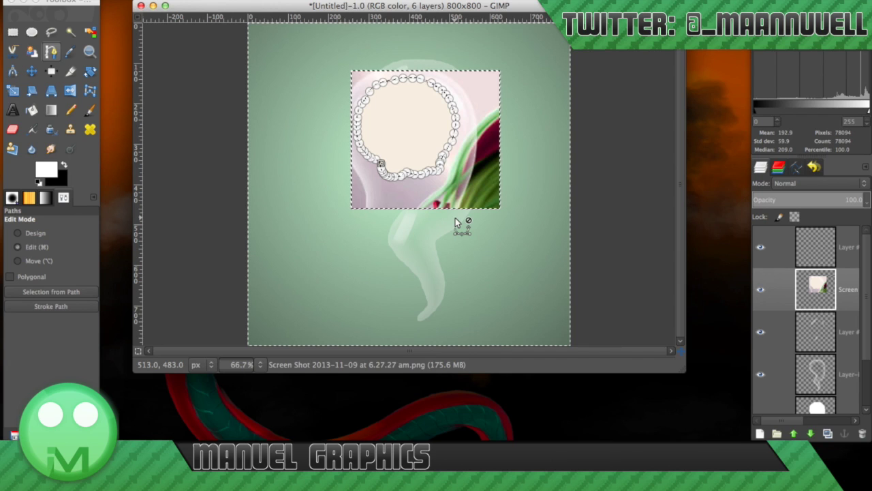
key("ctrl+x")
left_click(133, 0)
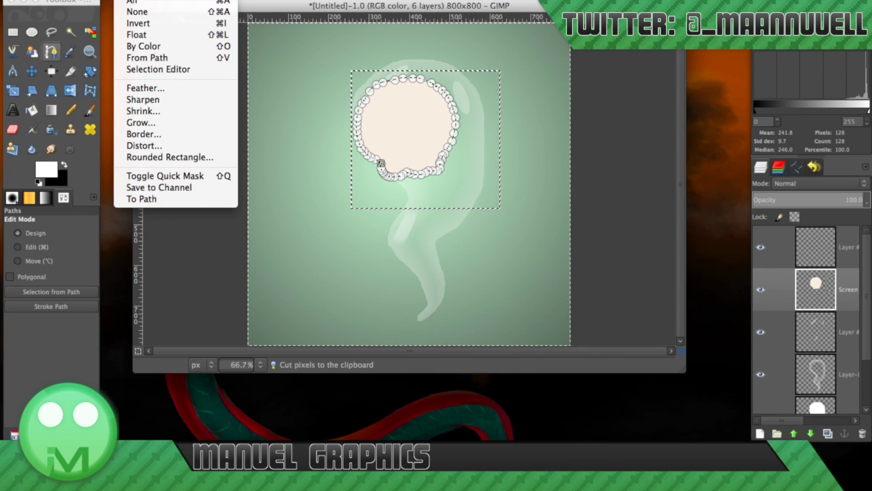
left_click(146, 13)
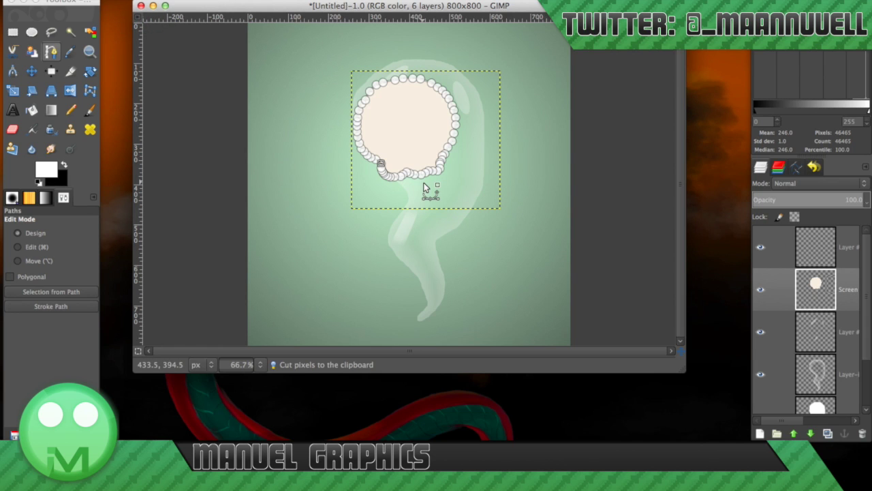
On the empty top layer, fill the head path selection with cream f6eee3, then deselect
left_click(819, 251, "alt")
left_click(818, 250)
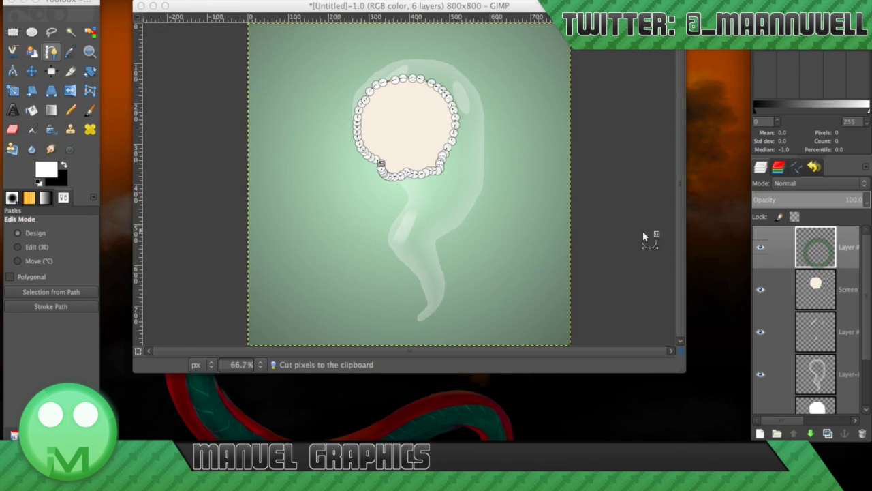
left_click(32, 111)
left_click(46, 169)
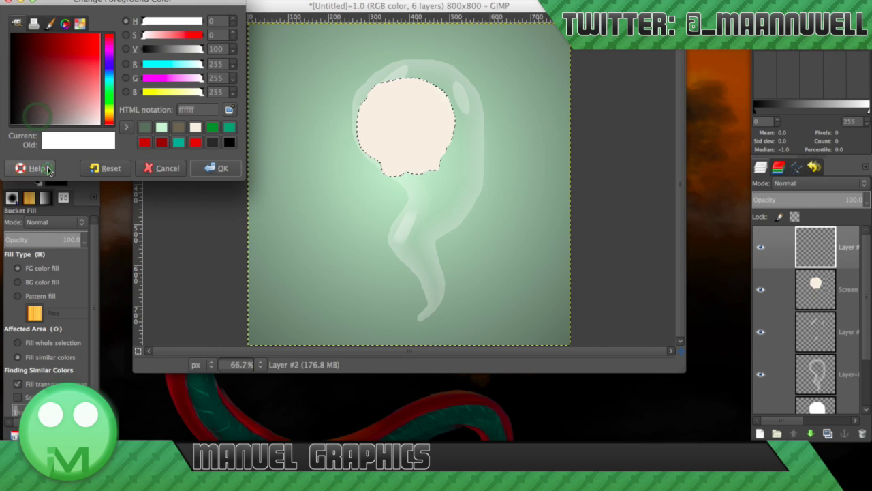
left_click(195, 129)
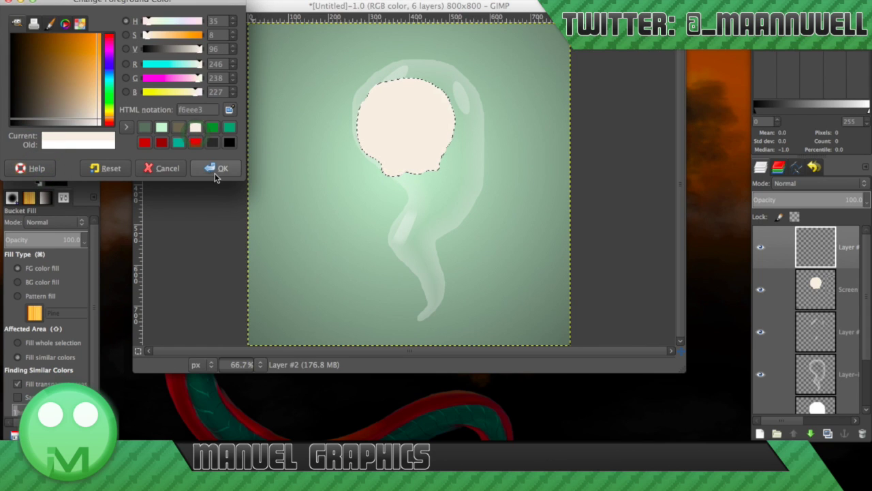
left_click(217, 168)
left_click(420, 120)
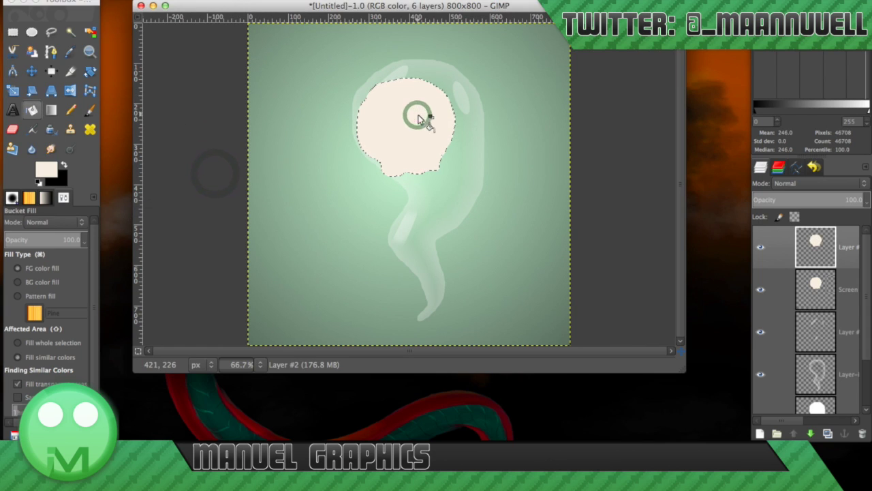
left_click(127, 0)
left_click(143, 12)
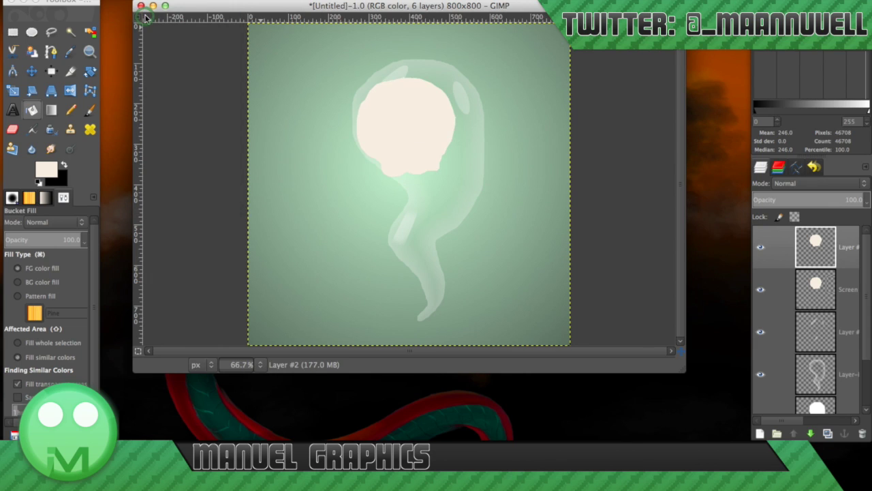
Delete the Screen reference layer and dab the cream head's edge with a small paintbrush
left_click(777, 290)
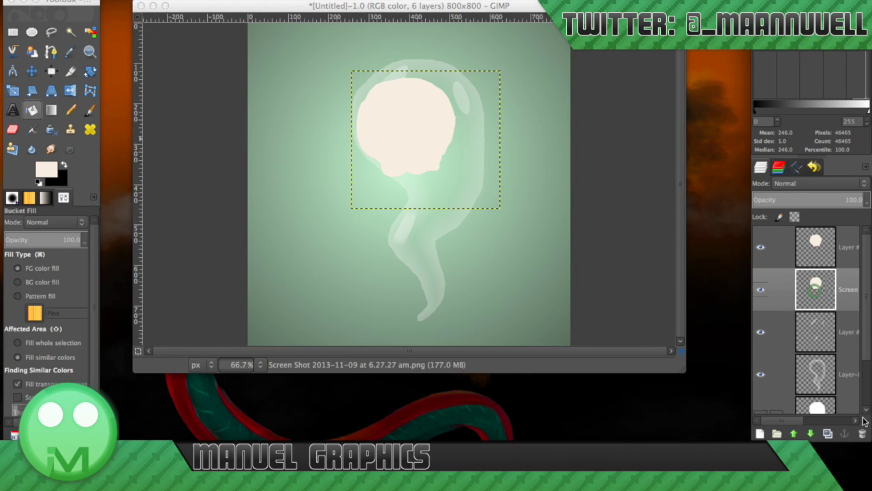
left_click(863, 434)
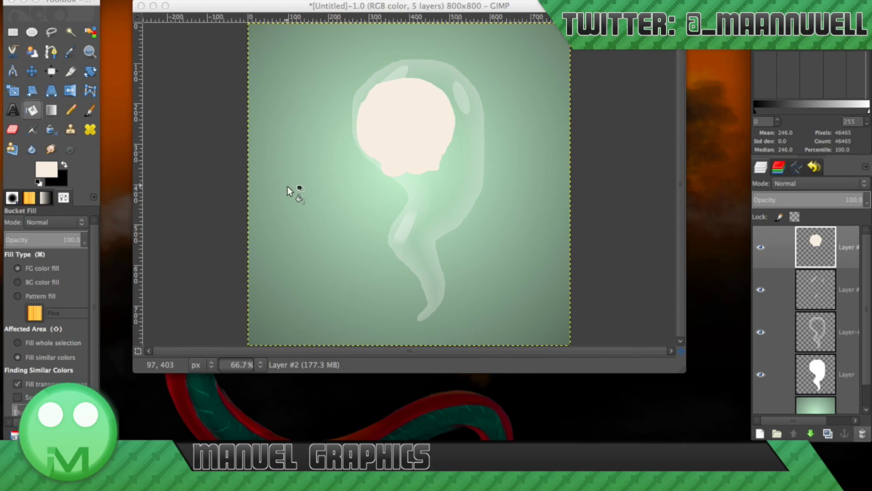
left_click(90, 109)
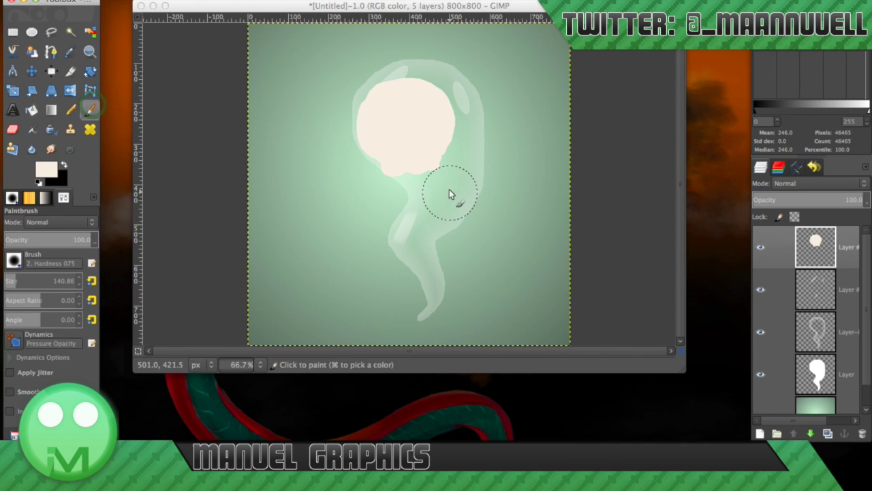
left_click(10, 279)
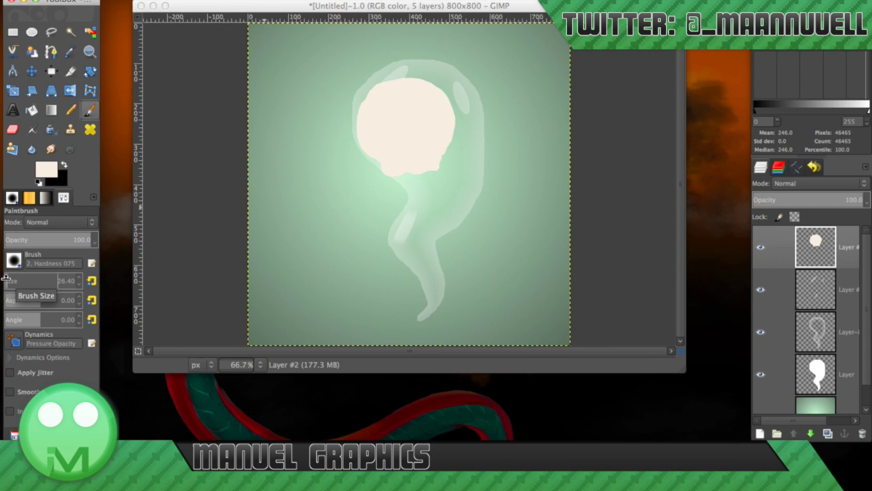
left_click(442, 154)
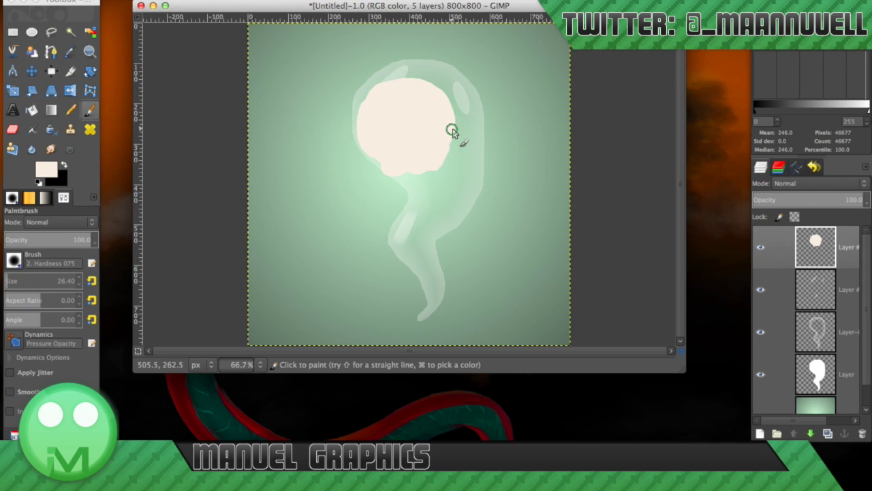
left_click(447, 144)
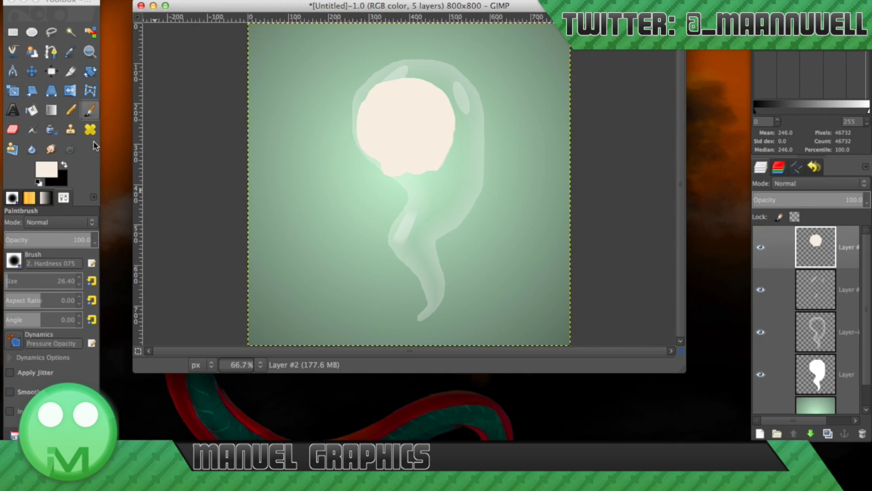
left_click(71, 91)
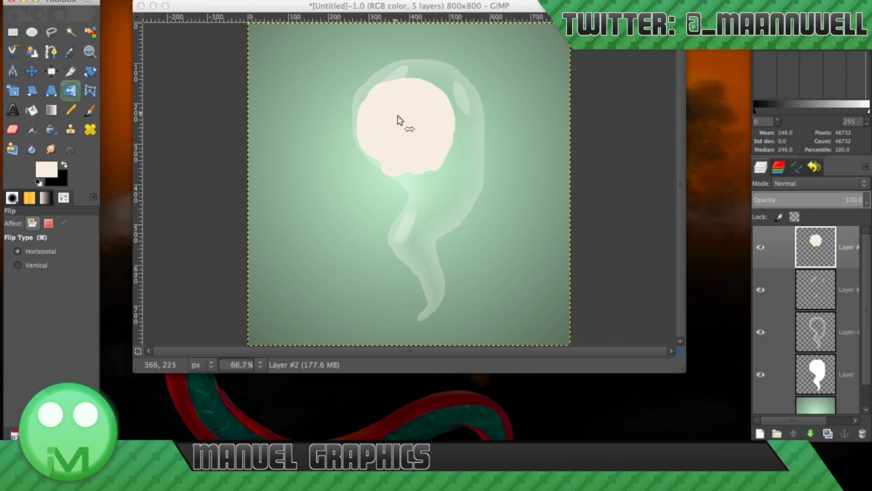
Flip the cream skull head horizontally and move it into place
left_click(399, 119)
left_click(34, 73)
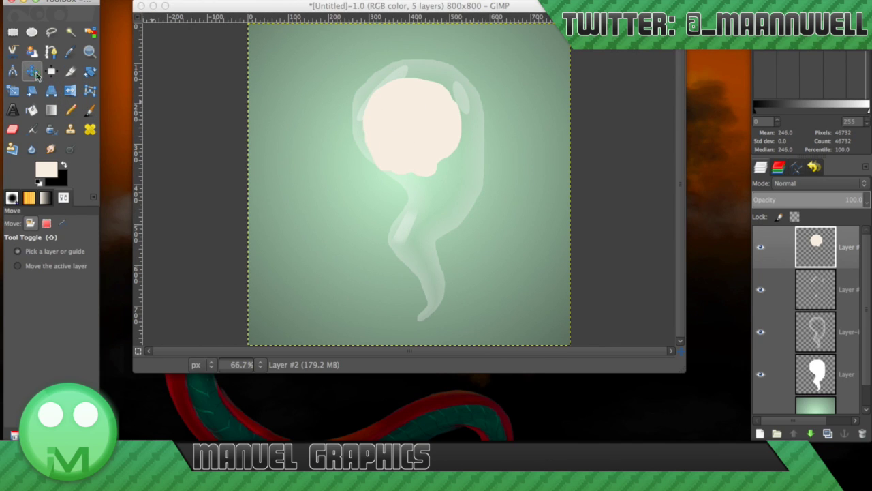
left_click_drag(413, 129, 416, 119)
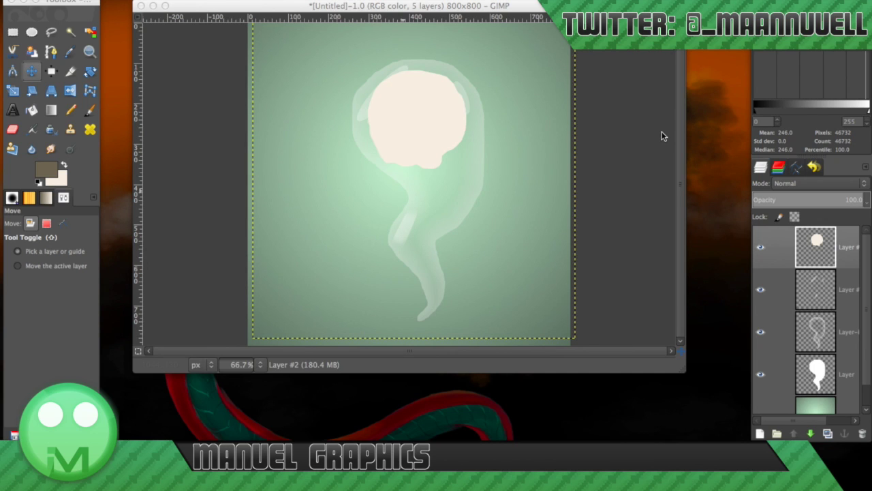
Rotate the cream head about -9.38° and nudge it slightly right over the ghost's head
left_click(31, 90)
left_click(483, 137)
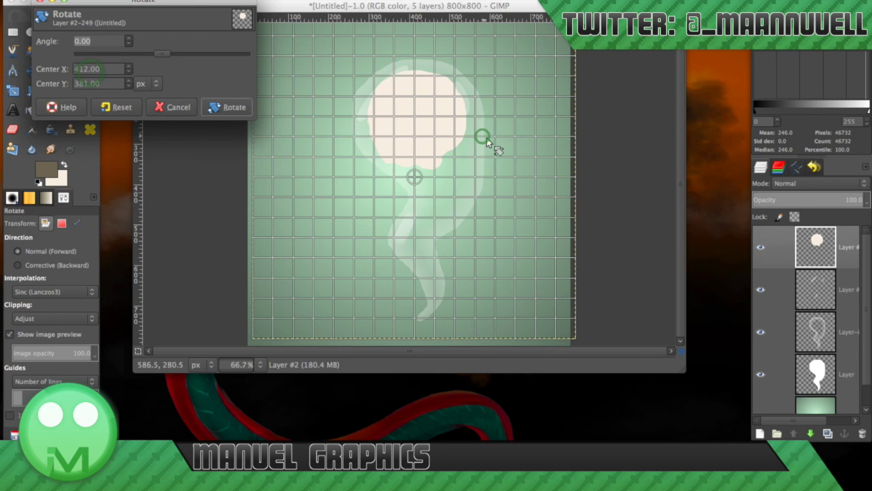
left_click_drag(520, 173, 519, 156)
left_click(229, 107)
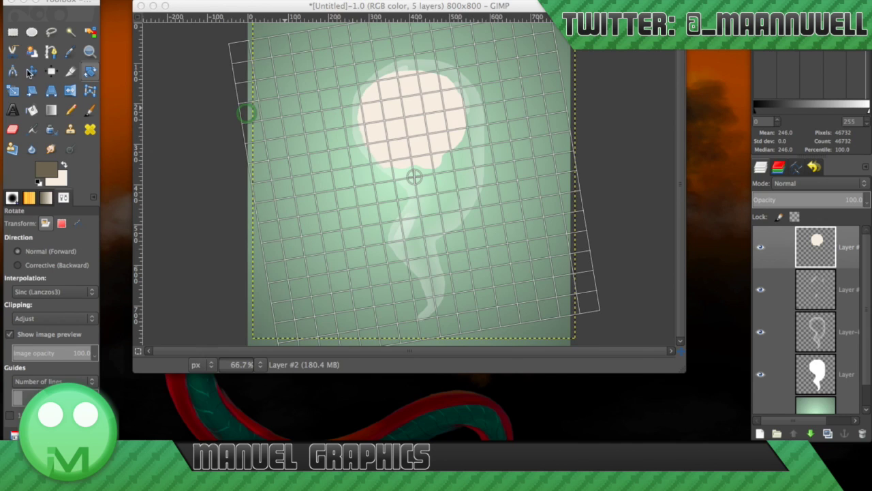
left_click(31, 71)
left_click_drag(413, 129, 424, 131)
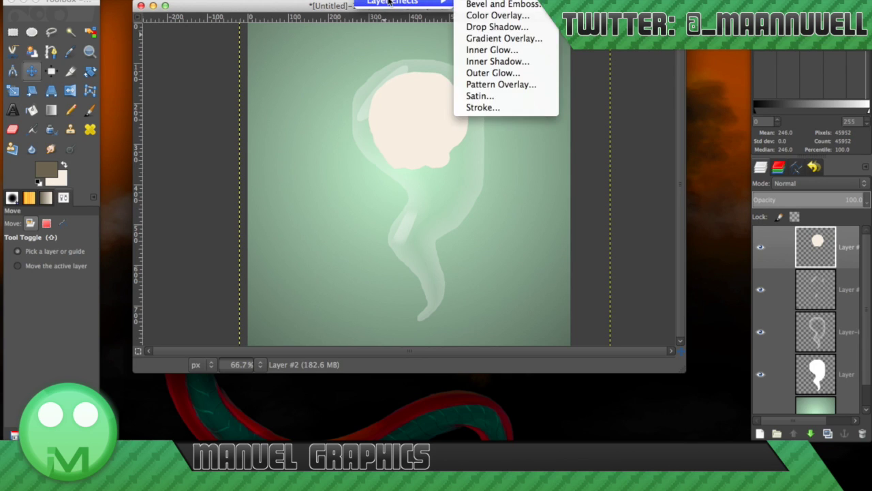
Copy the 6a6351 hex code from the foreground colour dialog, keeping grey-olive as foreground
left_click(160, 152)
left_click(51, 169)
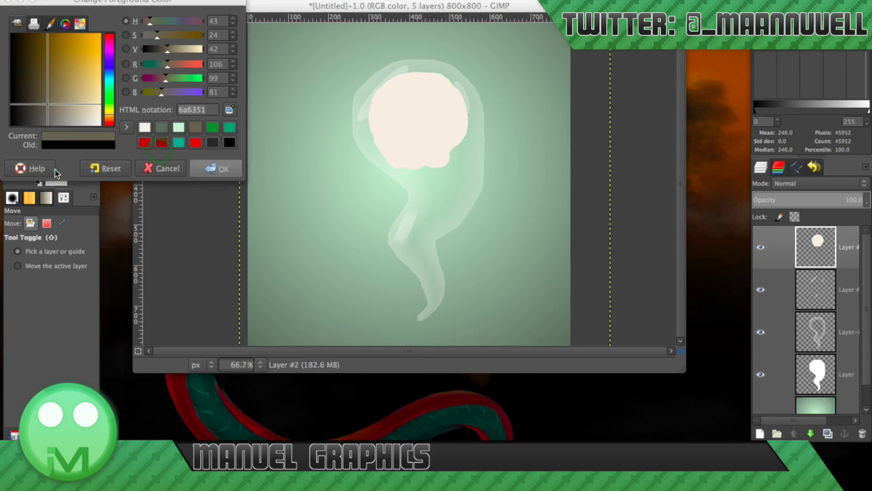
left_click(195, 109)
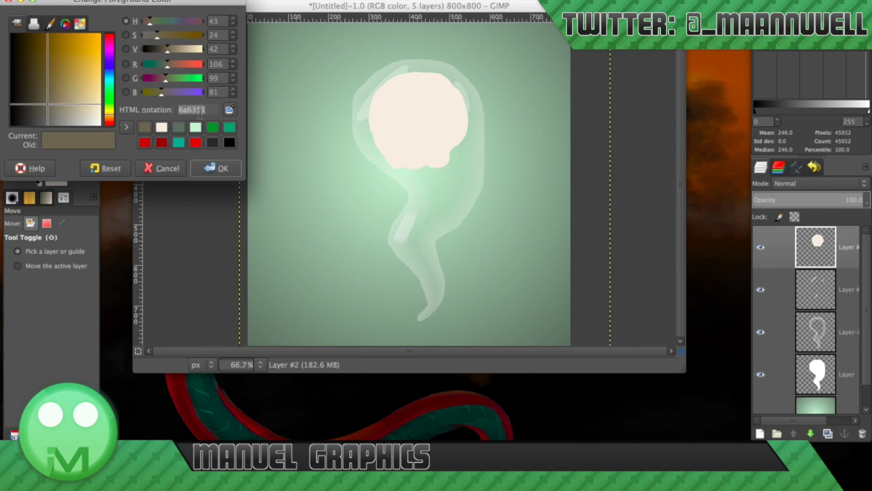
right_click(198, 109)
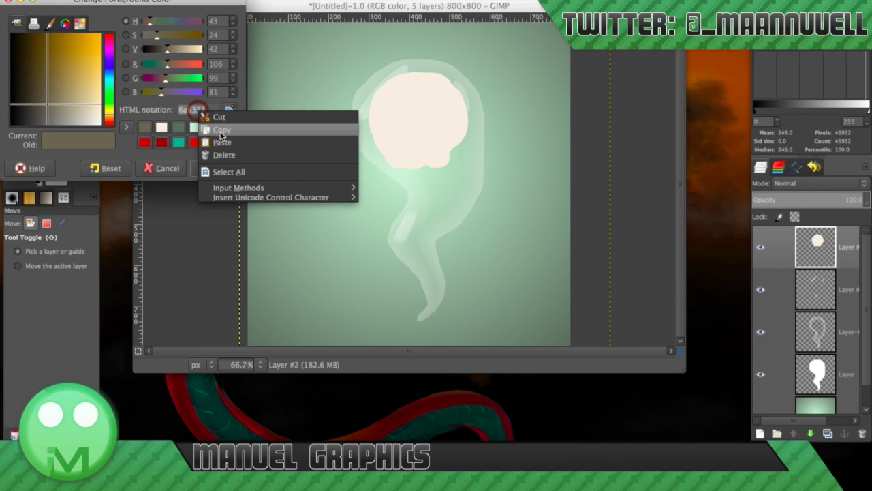
left_click(218, 126)
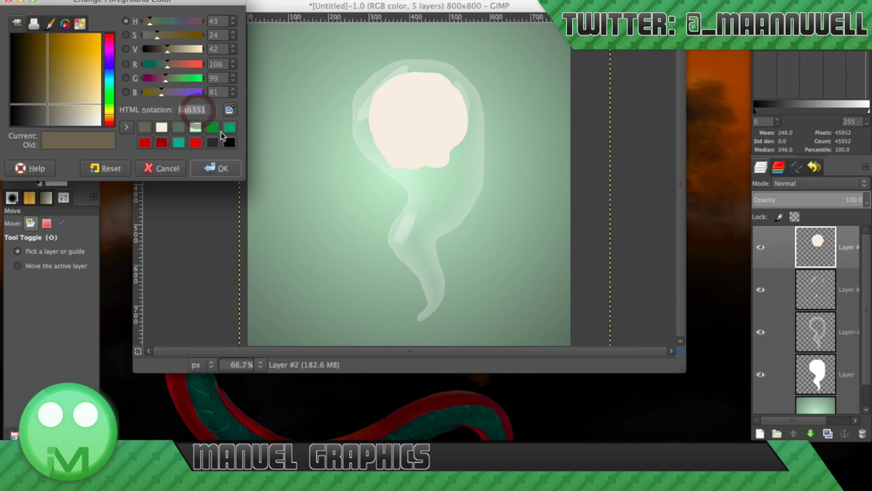
left_click(163, 129)
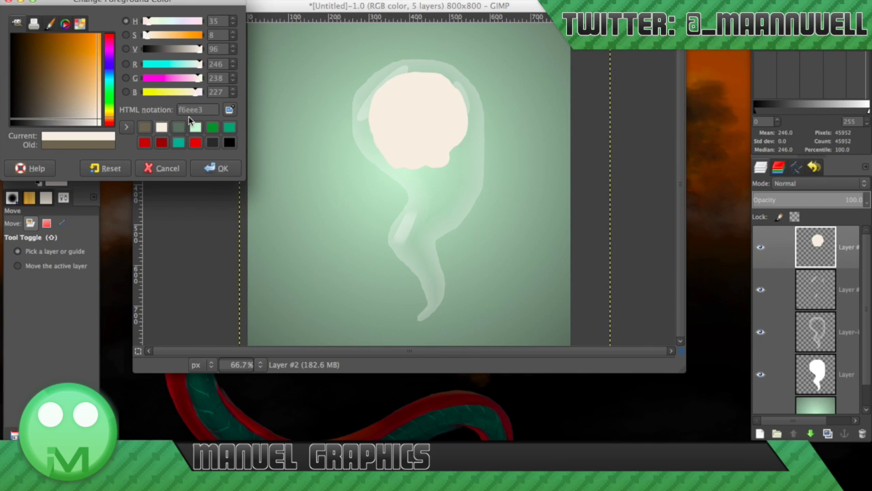
left_click(145, 127)
left_click(208, 169)
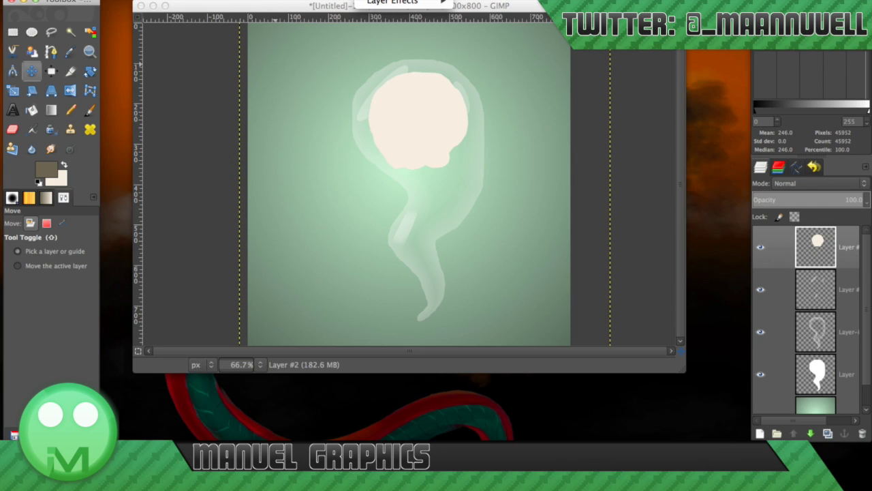
Apply an Inner Shadow in colour 6a6351 to the cream skull head
mouse_move(387, 4)
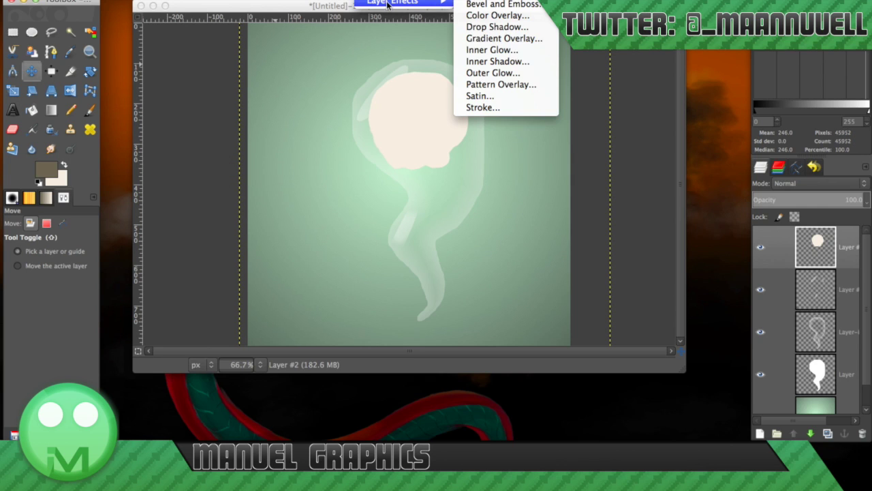
left_click(491, 62)
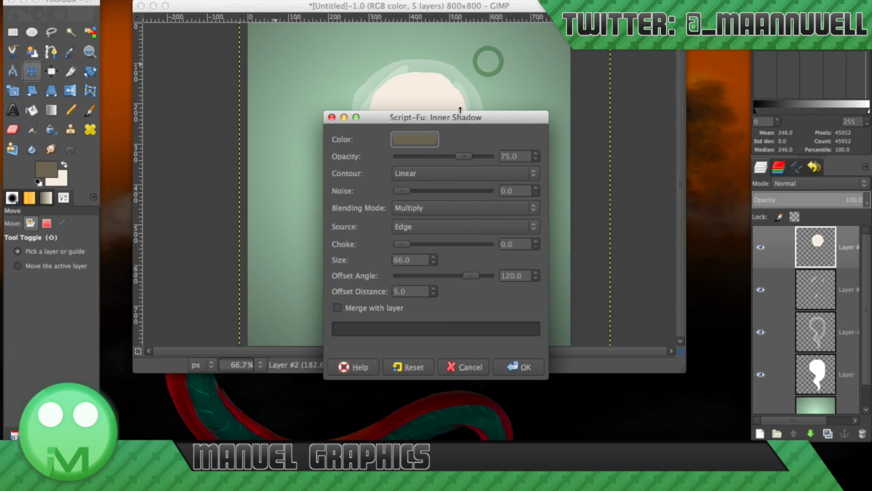
left_click(422, 141)
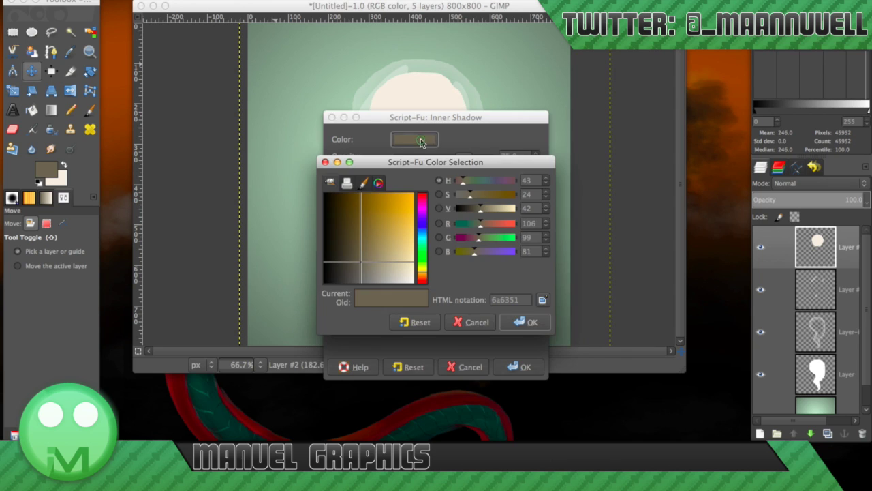
left_click(512, 318)
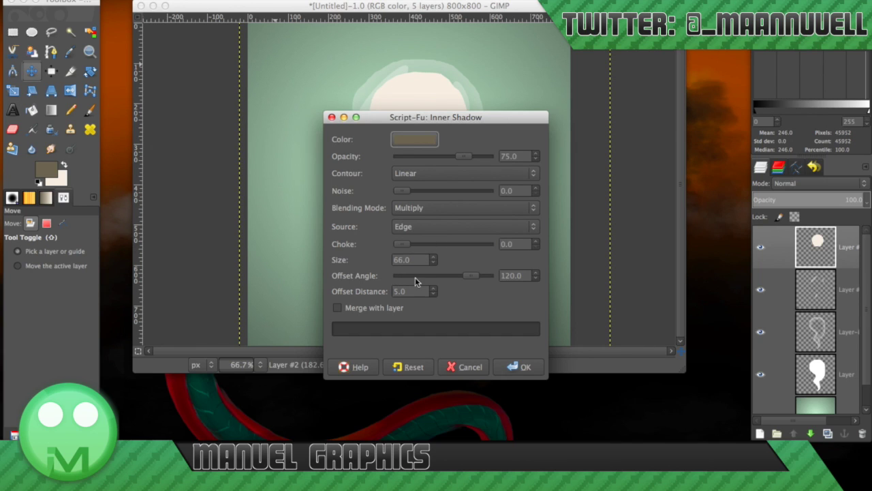
left_click(523, 368)
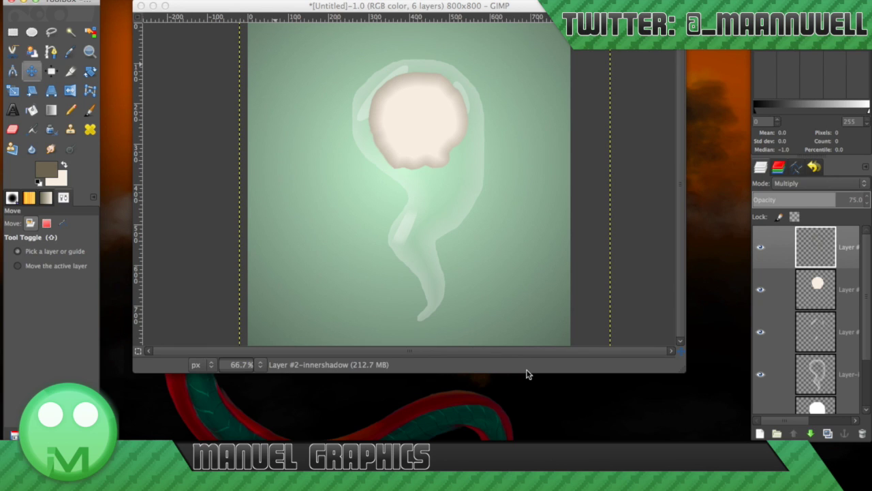
Lower the inner shadow layer's opacity to about 37 and merge it down into the head layer
left_click(802, 198)
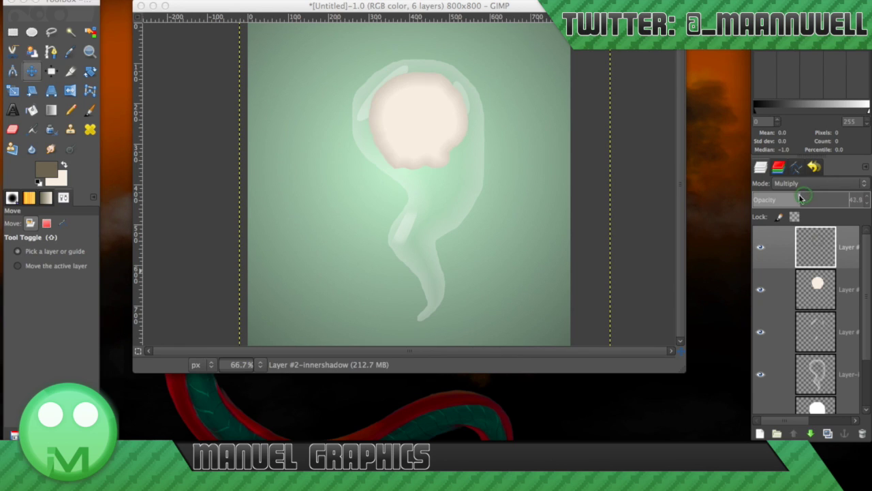
left_click_drag(801, 199, 793, 196)
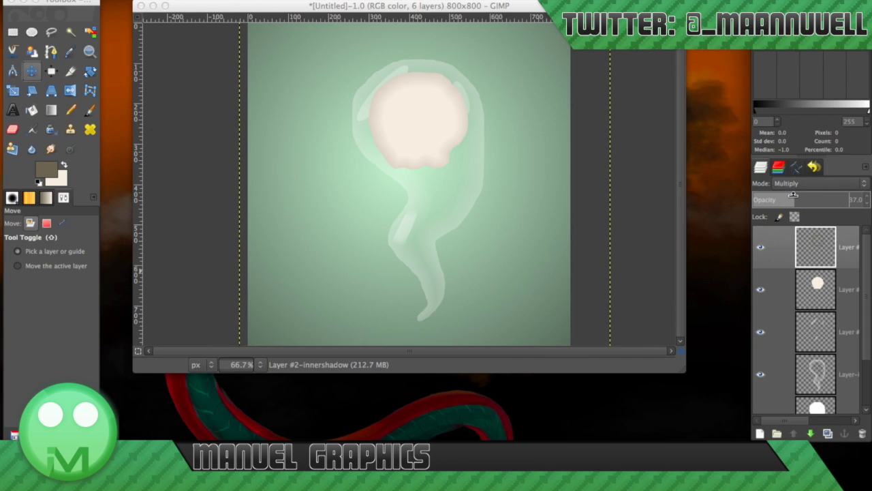
right_click(810, 252)
left_click(725, 68)
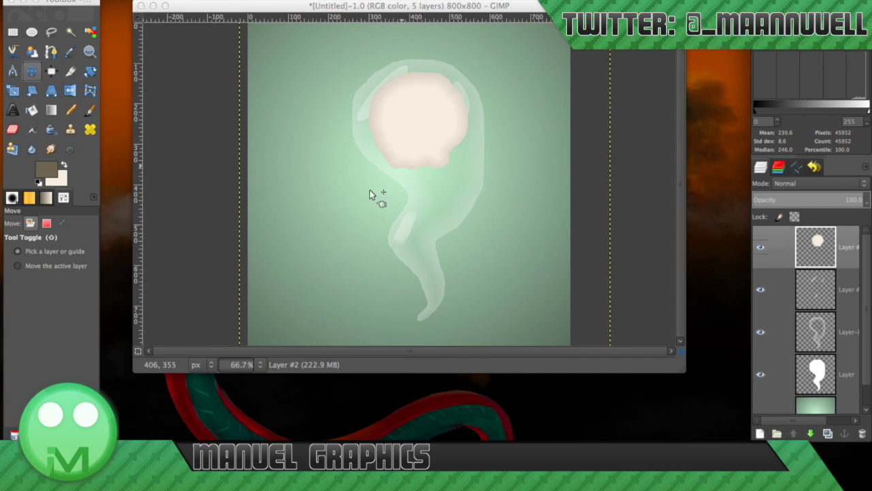
left_click(32, 31)
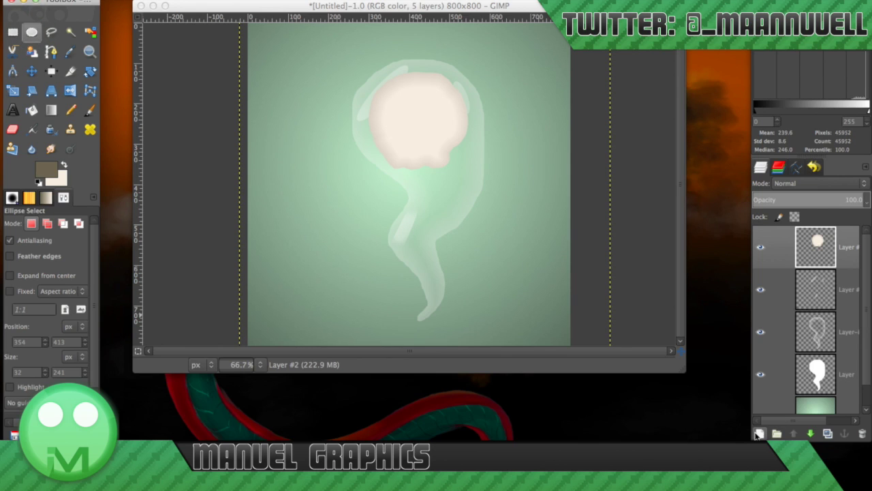
Add a new transparent layer and draw an oval selection left of the skull head
left_click(760, 433)
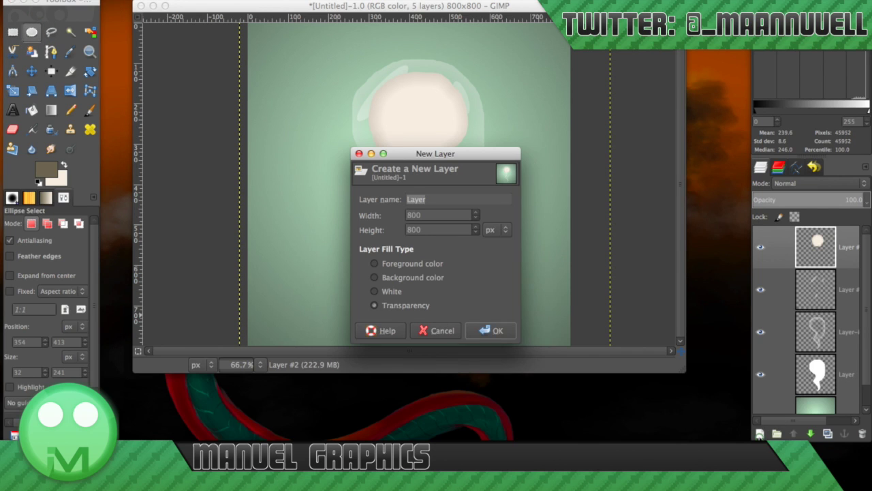
left_click(497, 330)
left_click_drag(340, 98, 361, 140)
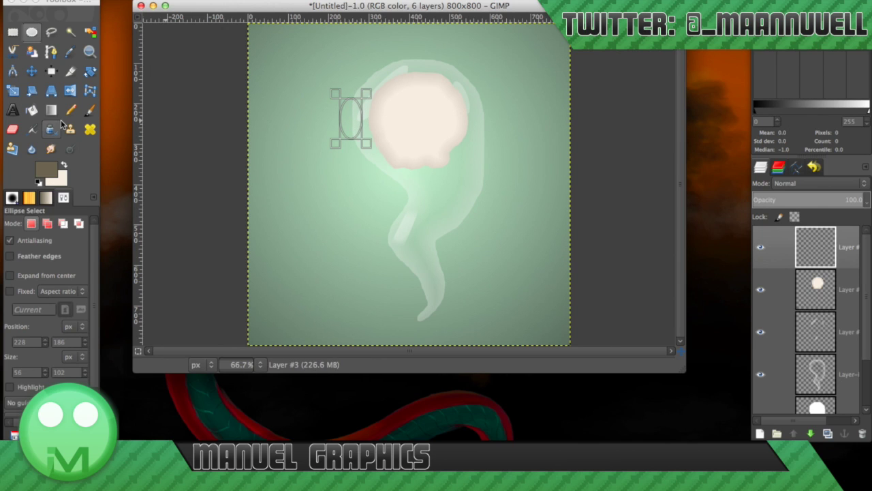
Bucket-fill the oval with brown 6a6351, after trying and undoing dark 292929
left_click(32, 110)
left_click(48, 171)
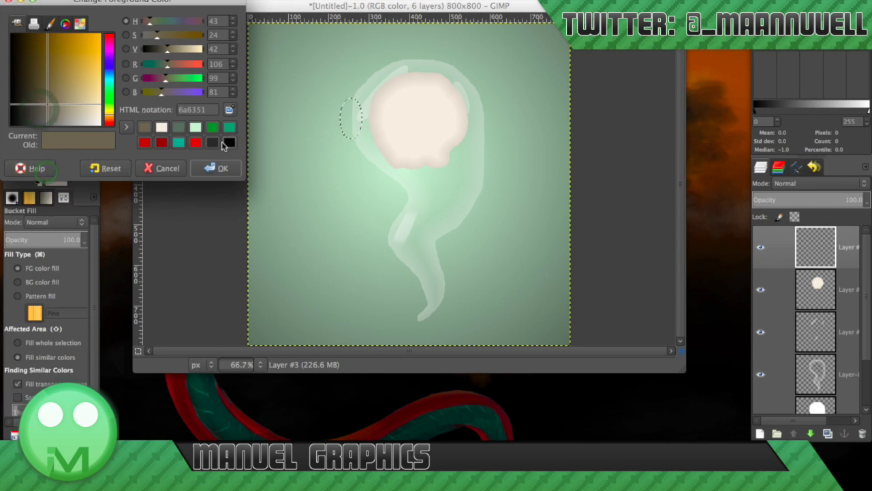
left_click(212, 143)
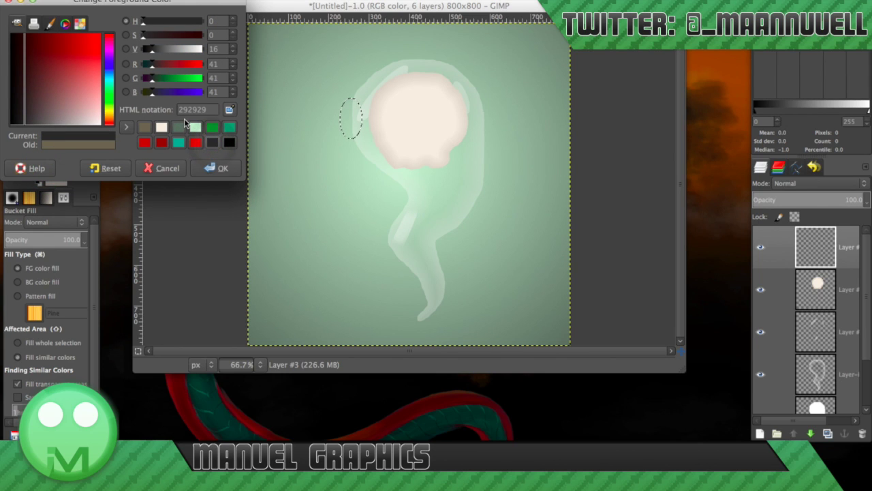
left_click(216, 167)
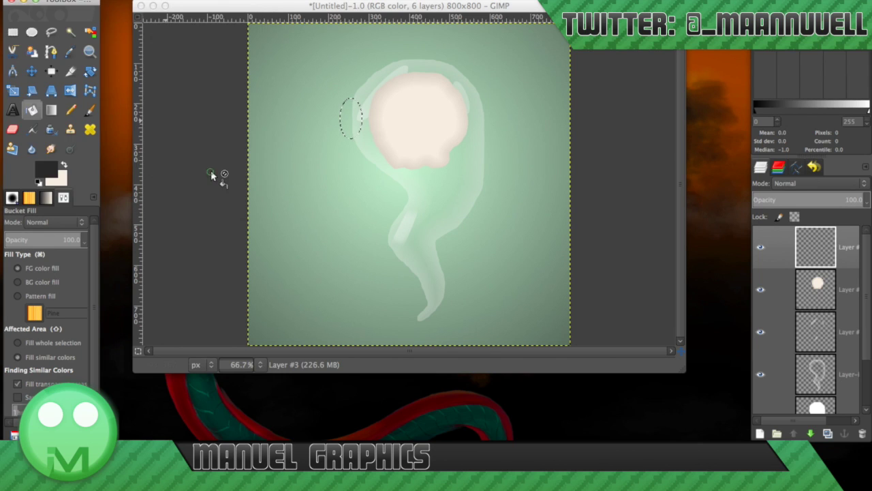
left_click(351, 120)
key("super+z")
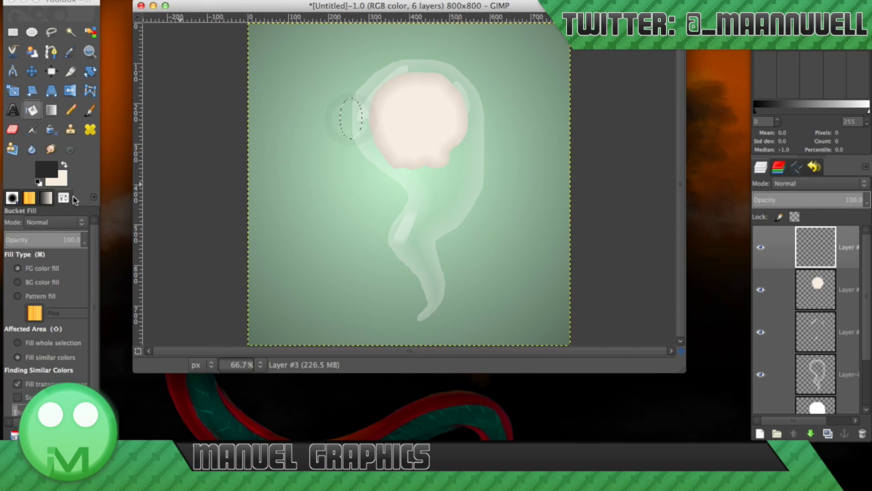
left_click(37, 174)
left_click(162, 127)
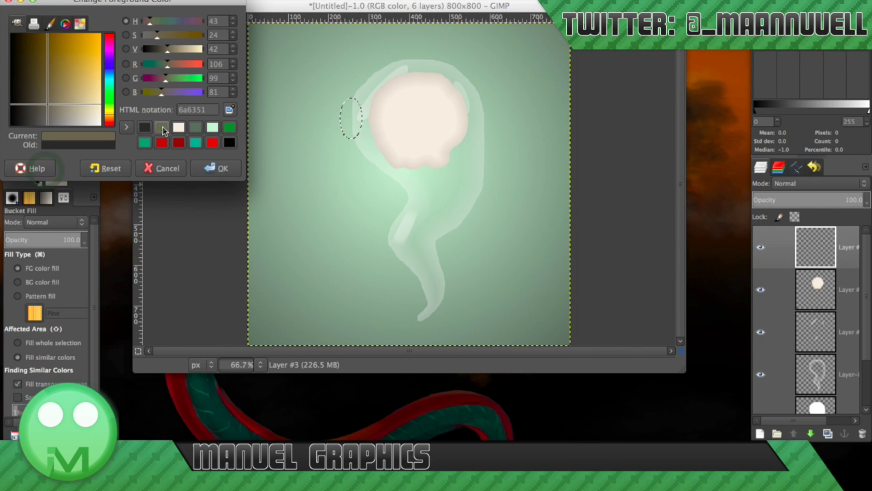
left_click(212, 168)
left_click(347, 108)
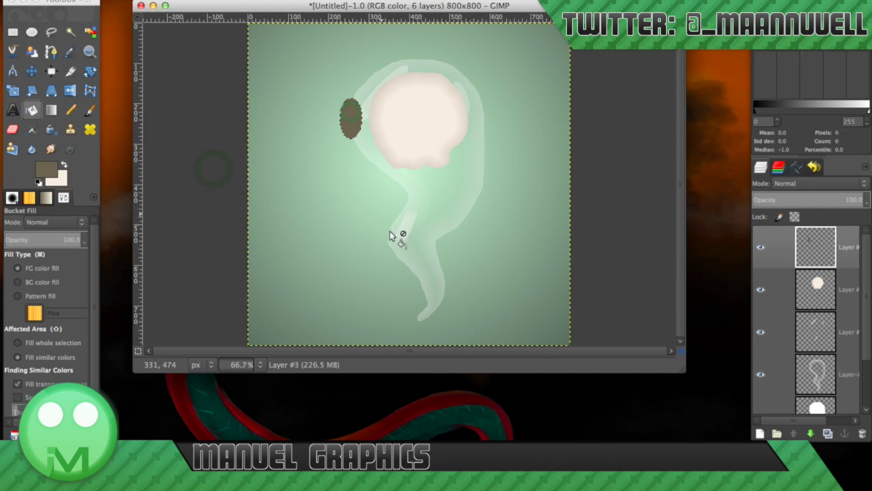
Keep the brown foreground colour and clear the oval selection with Select > None
left_click(47, 167)
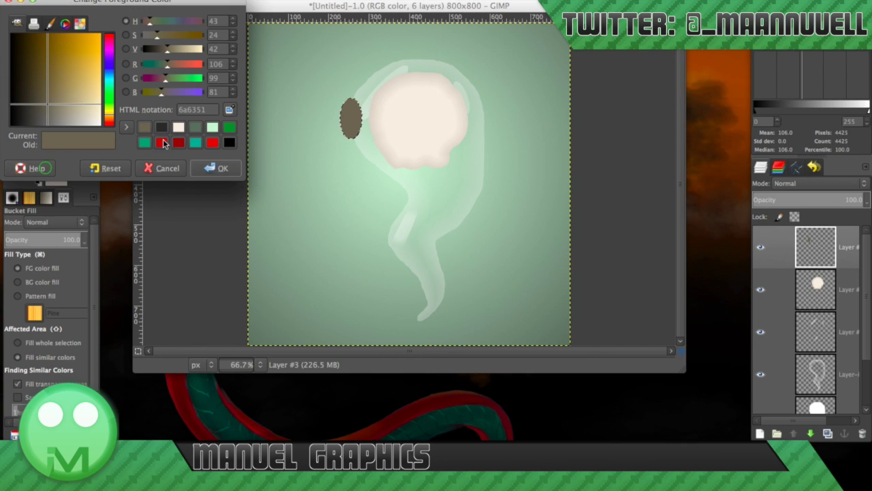
left_click(217, 168)
left_click(126, 1)
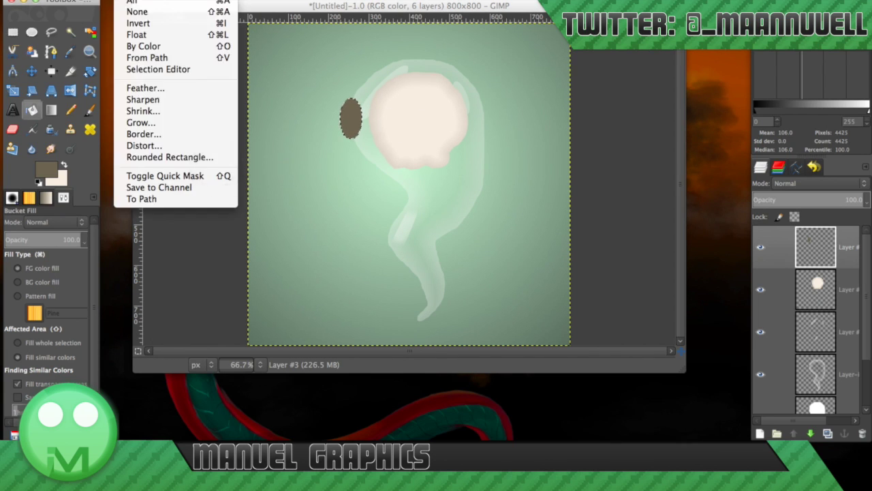
left_click(130, 10)
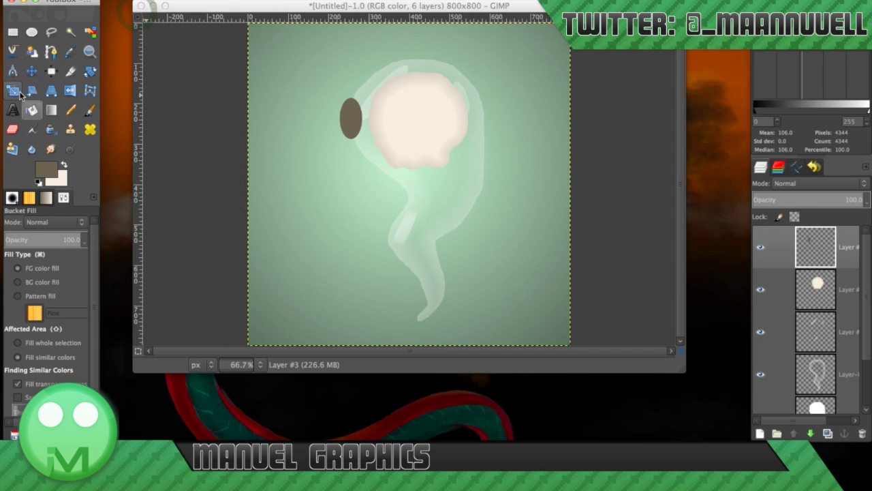
left_click(32, 71)
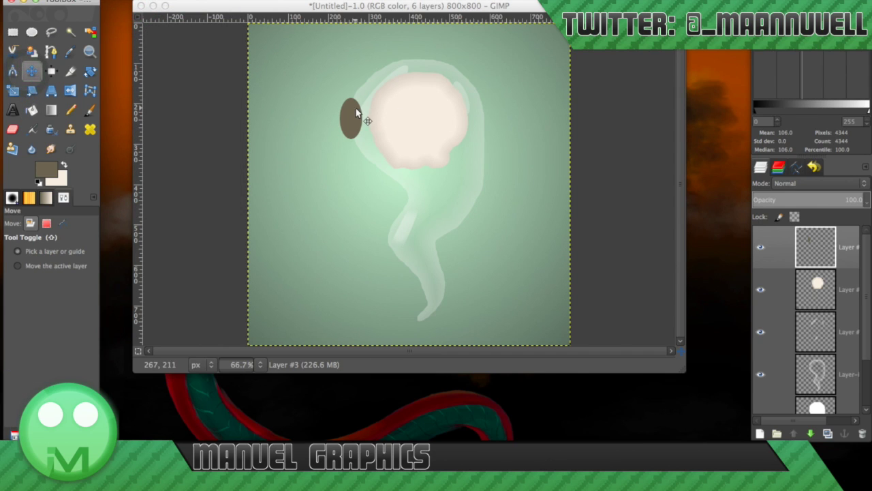
Move the brown eye socket onto the skull head and compare with the reference image
left_click_drag(355, 112, 441, 127)
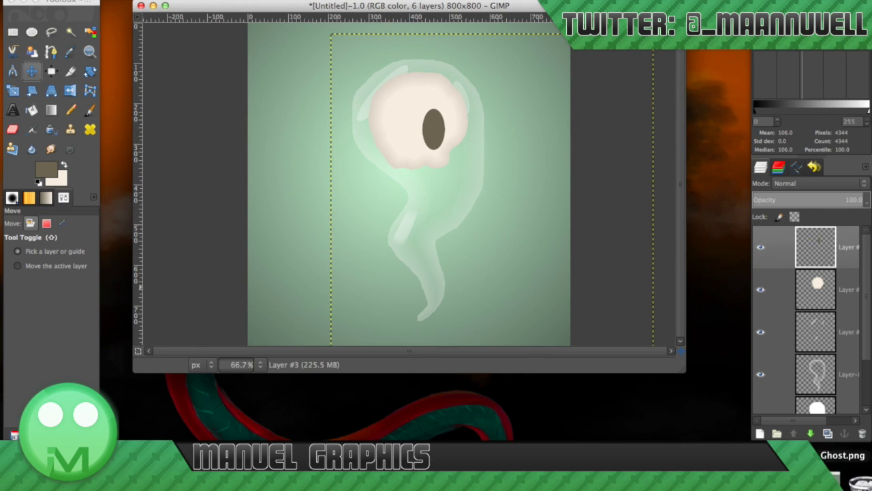
double_click(843, 447)
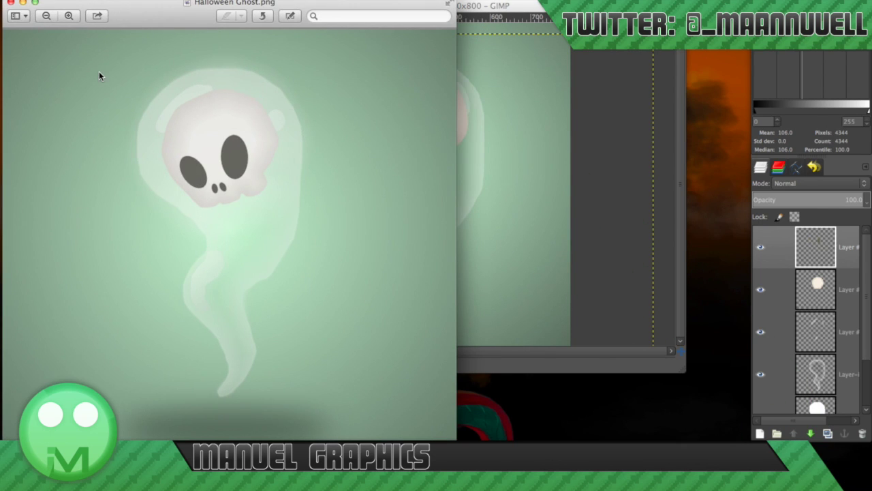
left_click(22, 3)
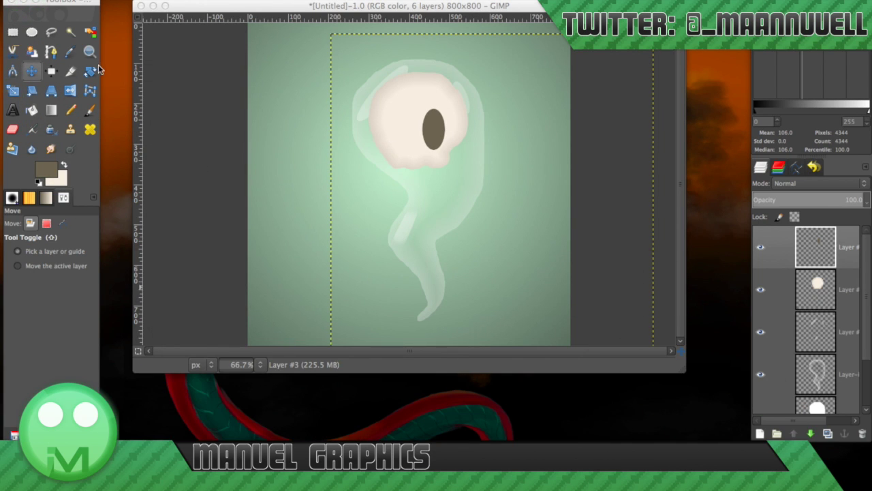
Tilt the eye socket about 6.31° and shift it slightly left and down
left_click(90, 71)
left_click(407, 150)
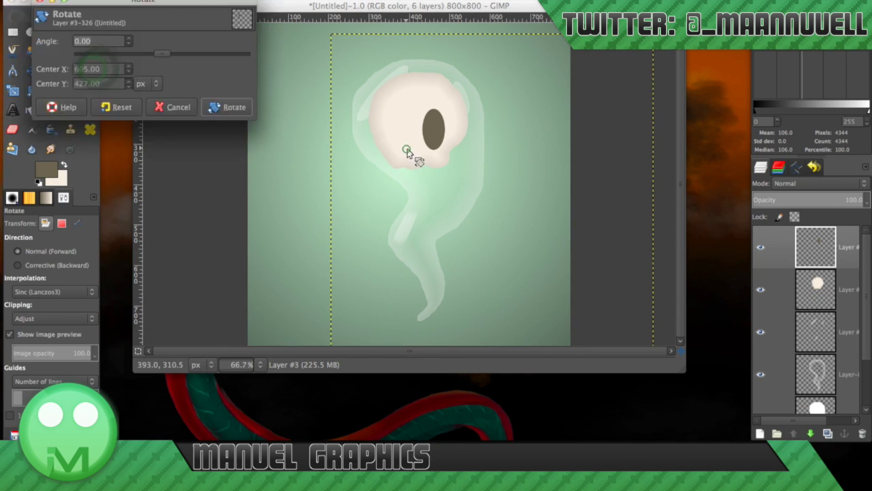
left_click_drag(407, 150, 429, 247)
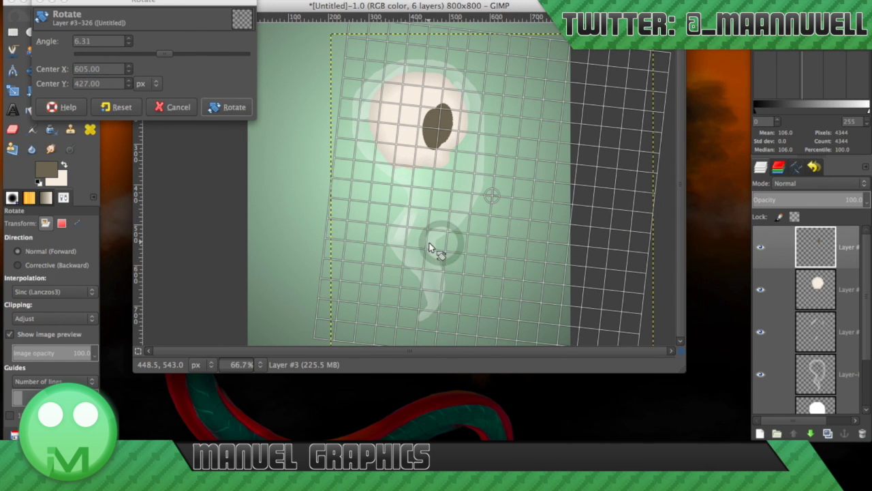
left_click(233, 106)
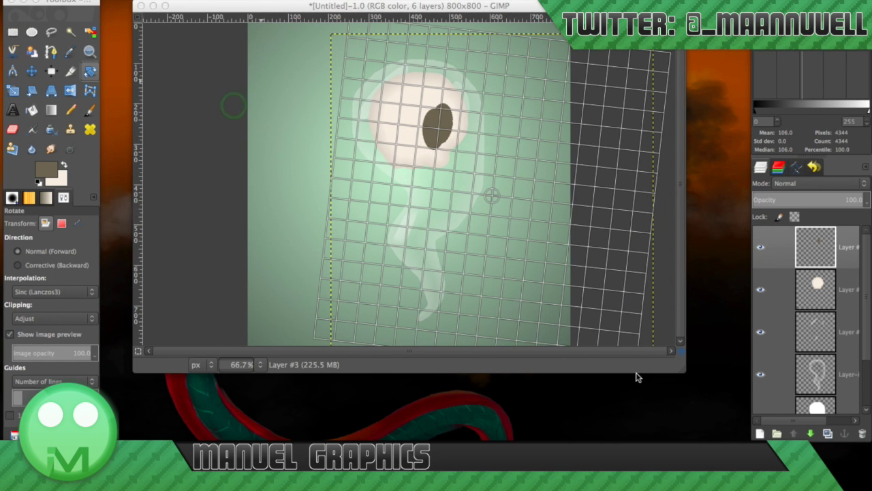
double_click(840, 436)
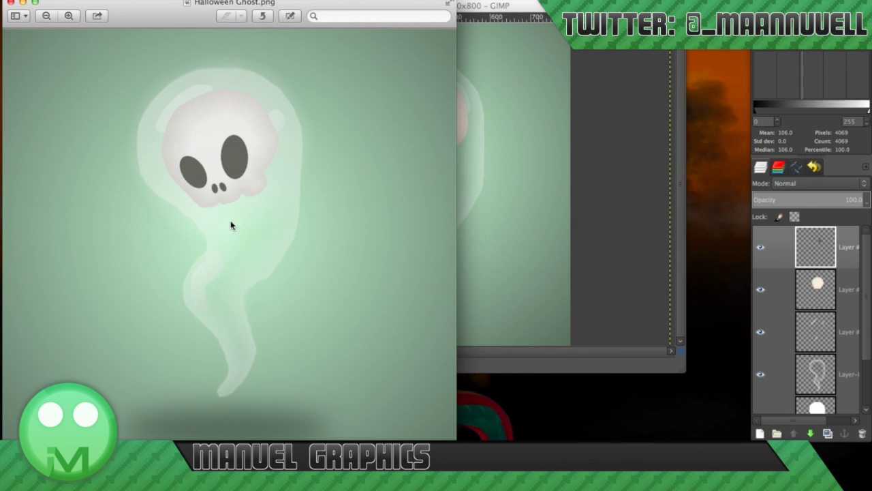
left_click(21, 3)
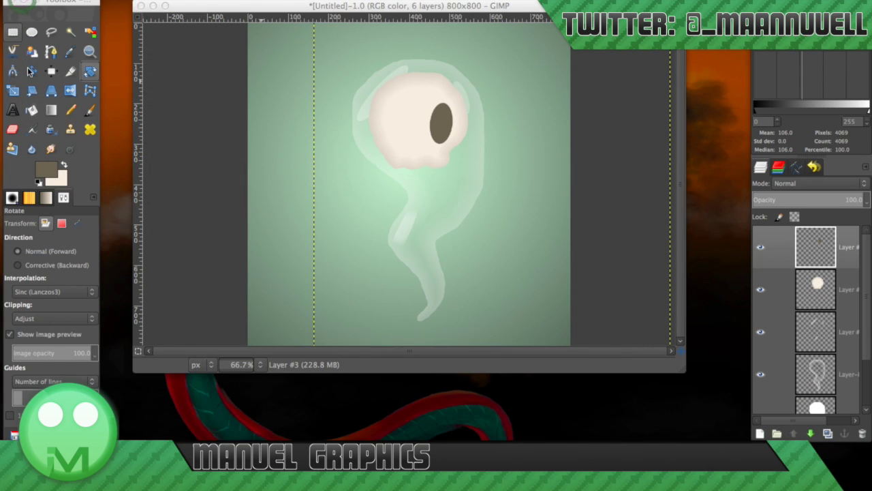
left_click_drag(442, 122, 432, 129)
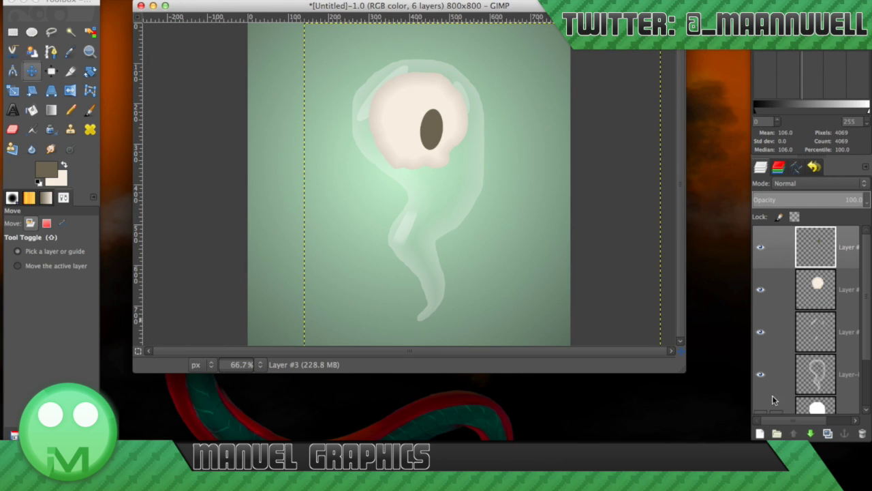
Duplicate the eye socket layer and scale the copy down smaller
left_click(828, 431)
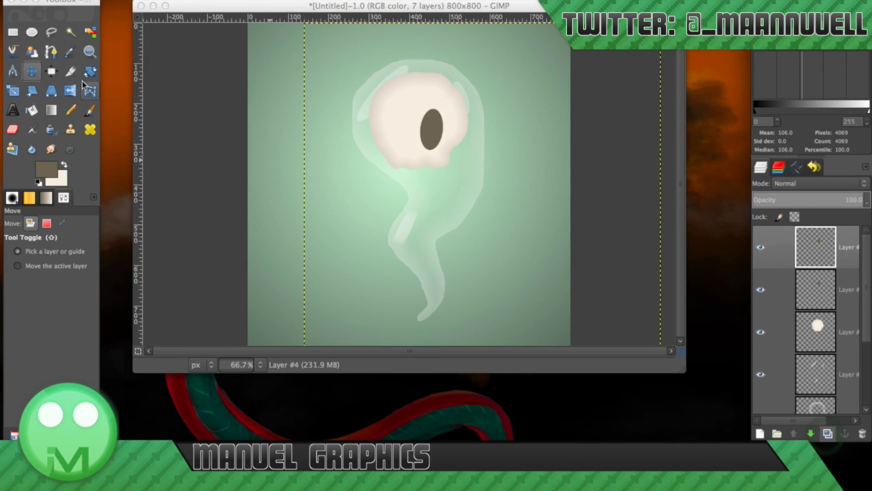
left_click(445, 301)
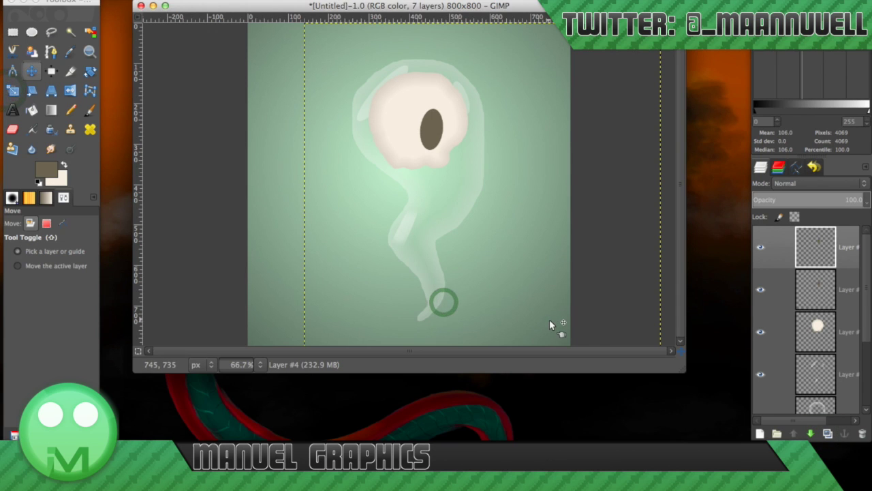
left_click(13, 110)
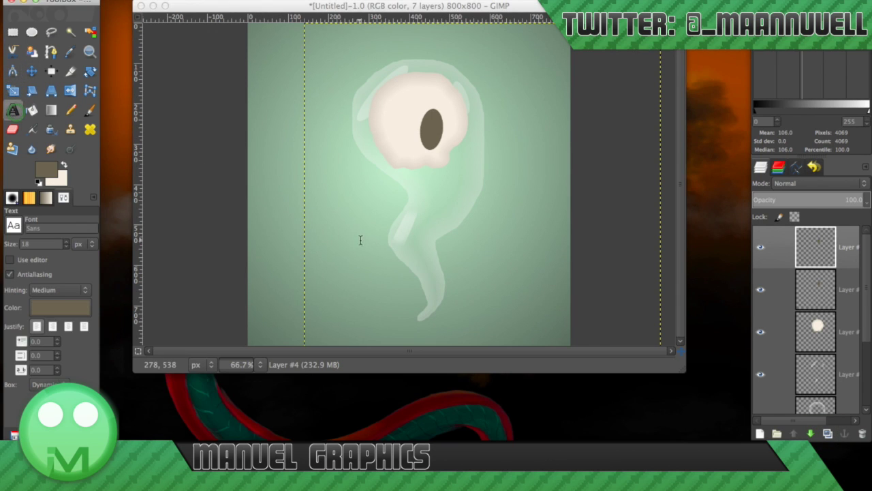
left_click(12, 90)
left_click(463, 251)
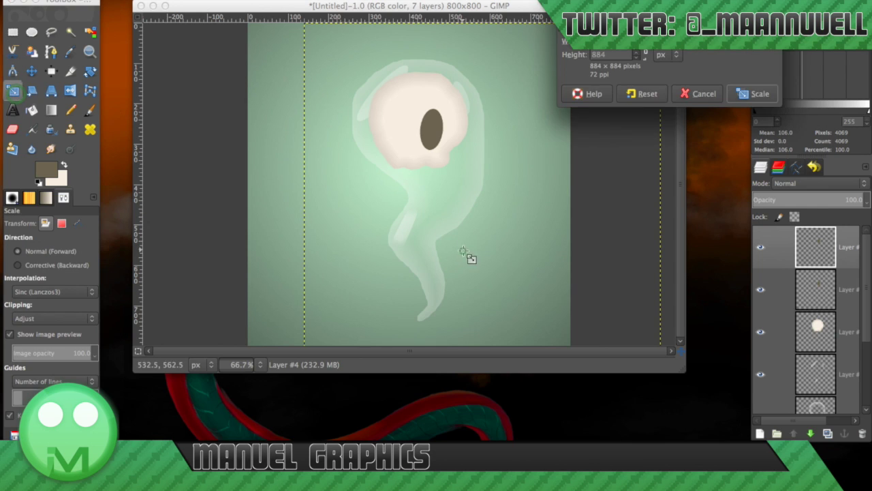
left_click_drag(606, 316, 518, 243)
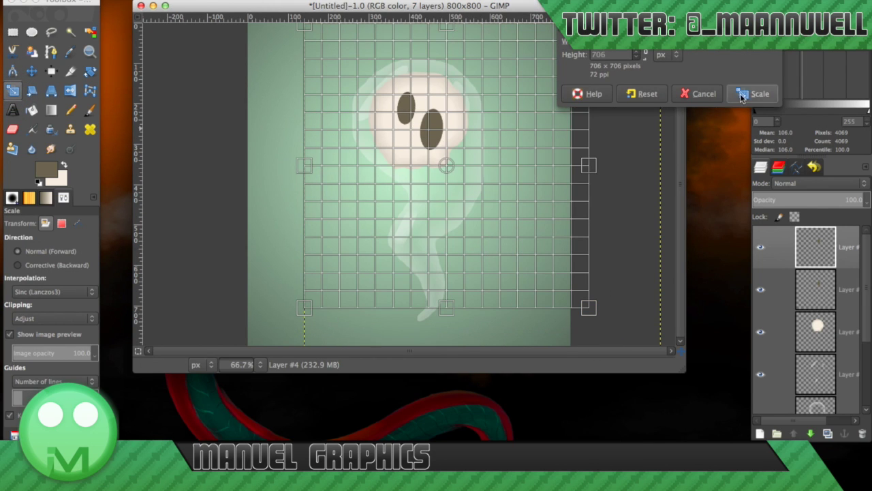
left_click(744, 93)
Rotate the second eye about -18° and move it beside the first eye
left_click(70, 71)
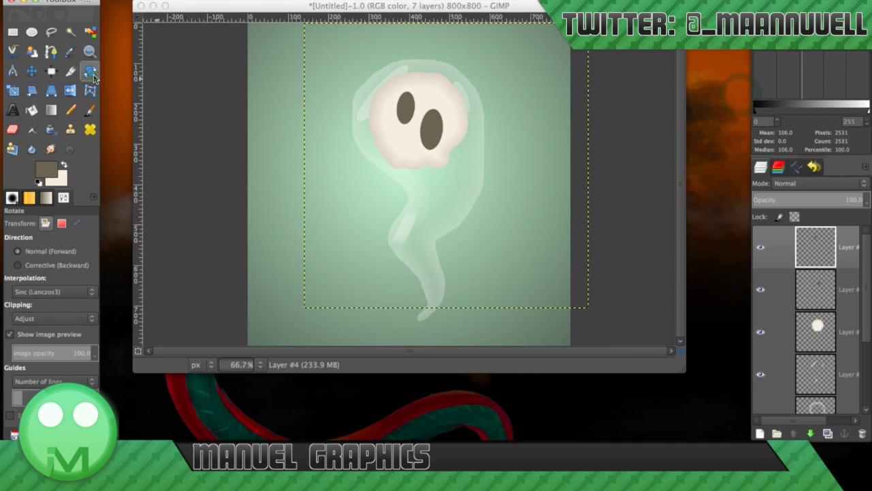
left_click(405, 214)
left_click_drag(372, 302, 432, 274)
left_click(222, 102)
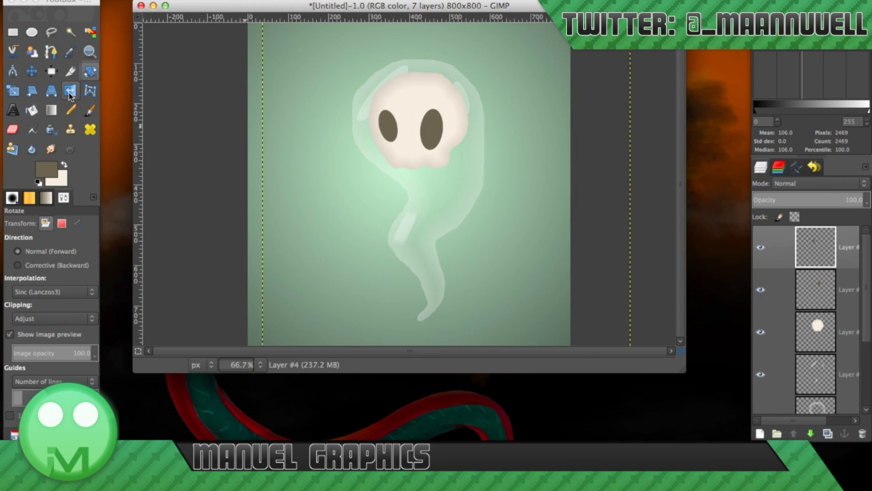
left_click(33, 71)
left_click(385, 129)
left_click_drag(385, 129, 392, 141)
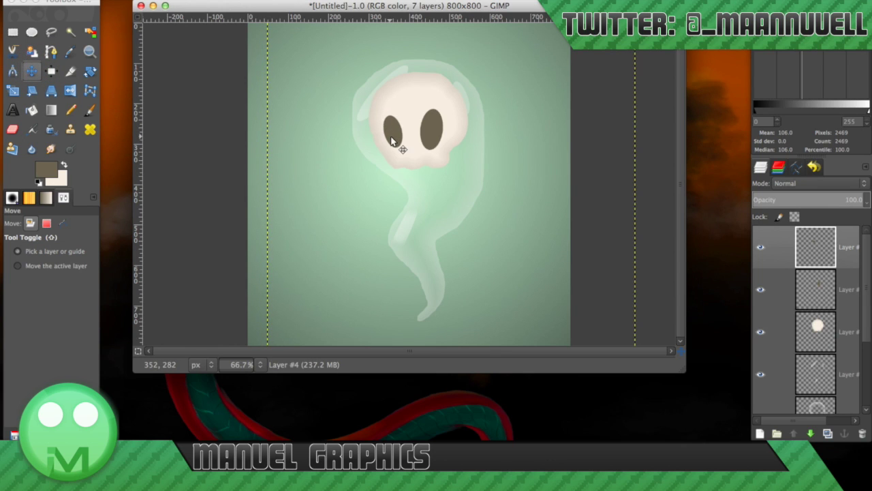
left_click(827, 433)
Scale the eye copy down to 303×303 and move it under the eye sockets as a nostril
left_click(14, 91)
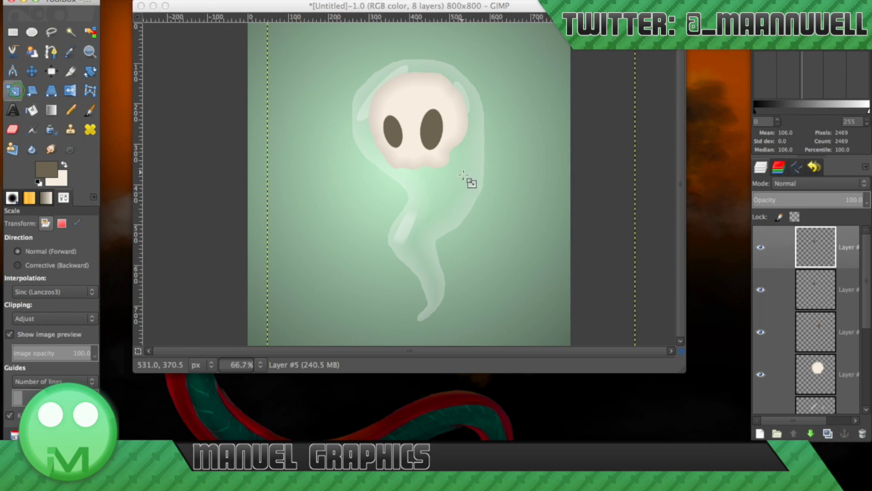
left_click(470, 184)
left_click_drag(486, 262, 267, 70)
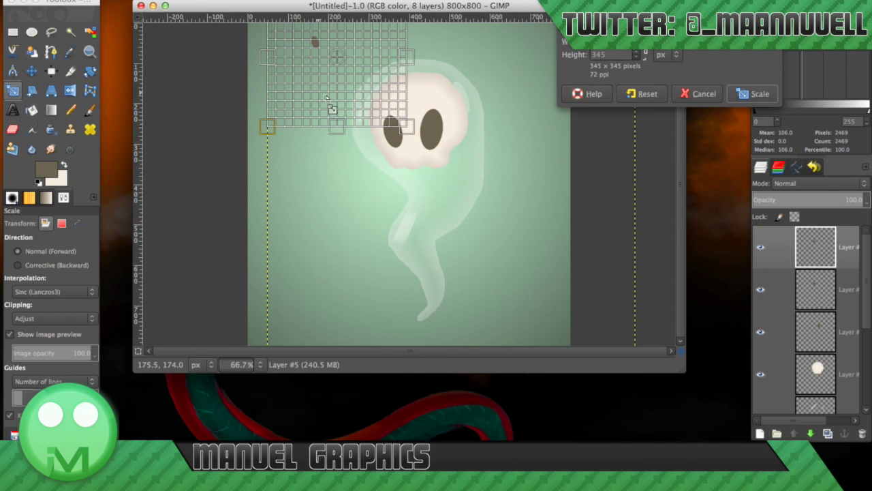
left_click_drag(271, 126, 290, 103)
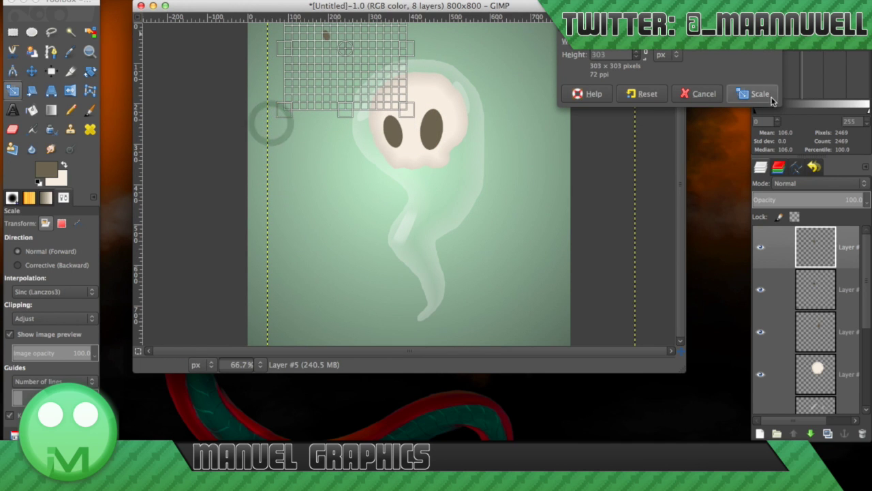
left_click(753, 93)
left_click(31, 71)
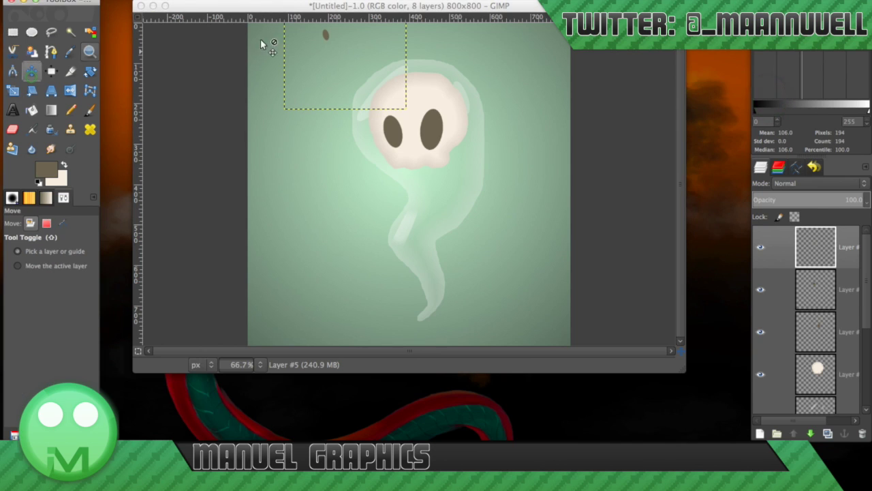
left_click(327, 37)
left_click_drag(328, 37, 423, 158)
Duplicate the nostril, flip it horizontally, and nudge it left and down with arrow keys
left_click(824, 436)
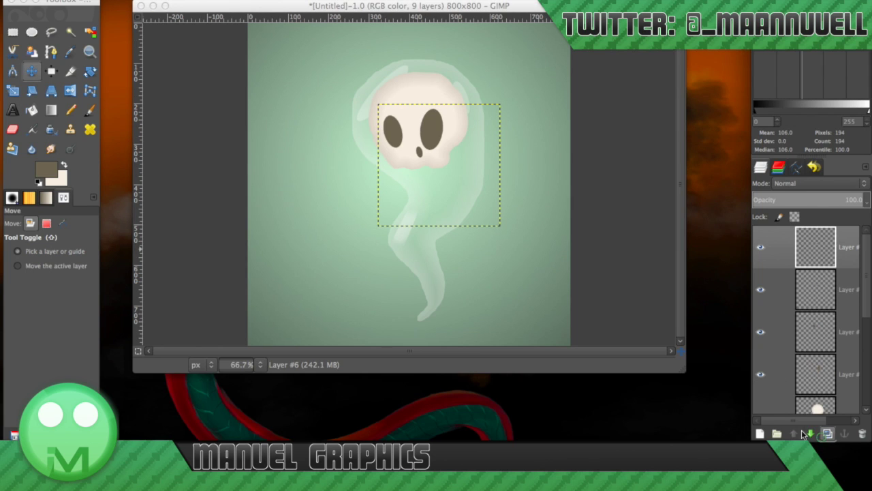
left_click(70, 91)
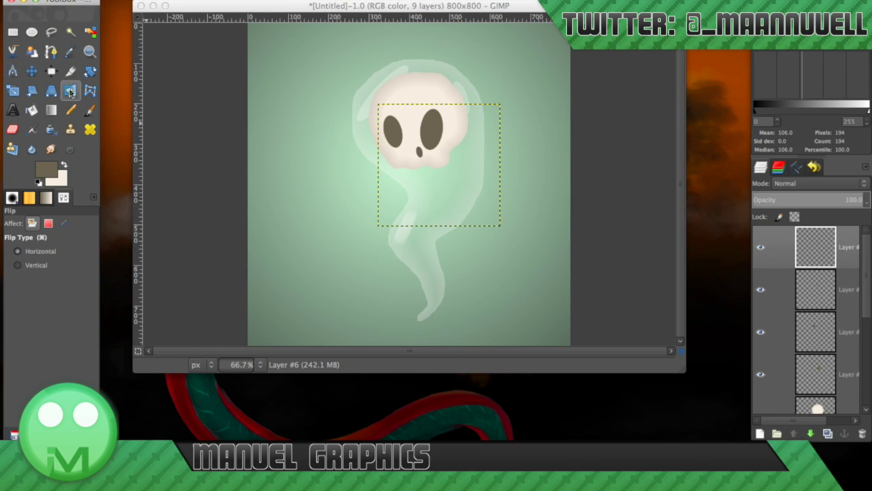
left_click(423, 159)
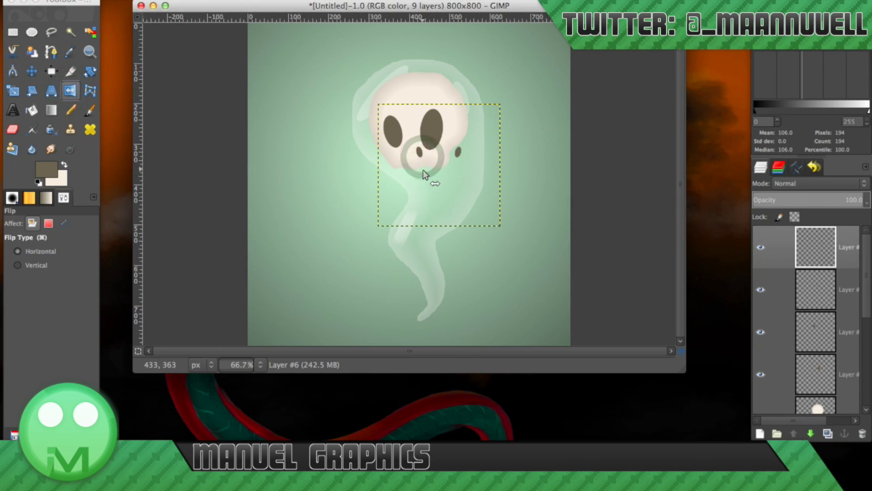
key("m")
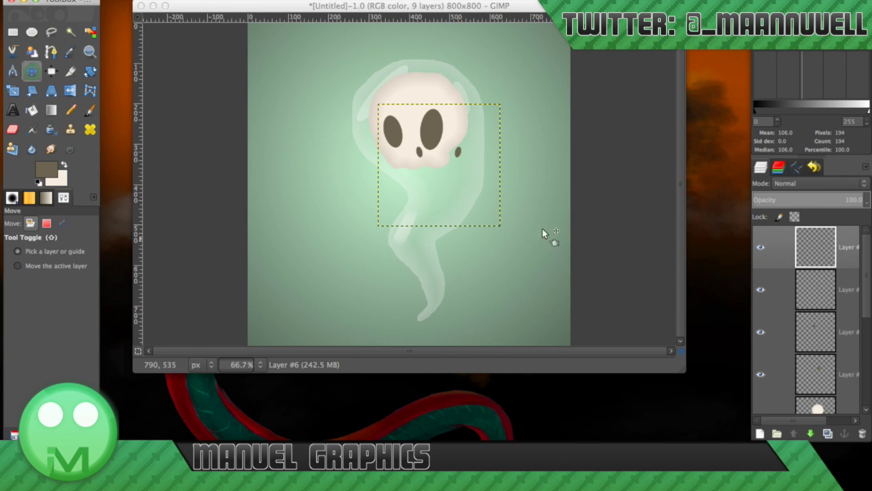
left_click_drag(461, 156, 459, 155)
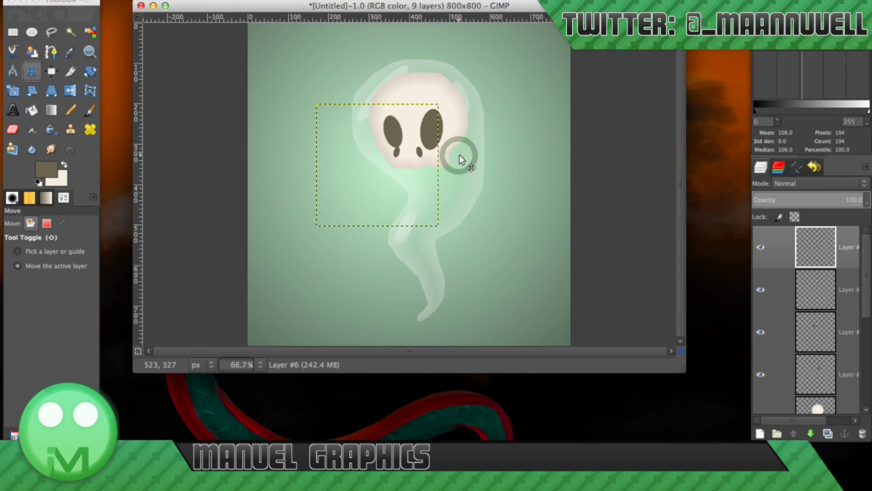
key("ctrl+z")
key("Left")
key("Left")
key("Left")
key("Left")
key("Left")
key("Left")
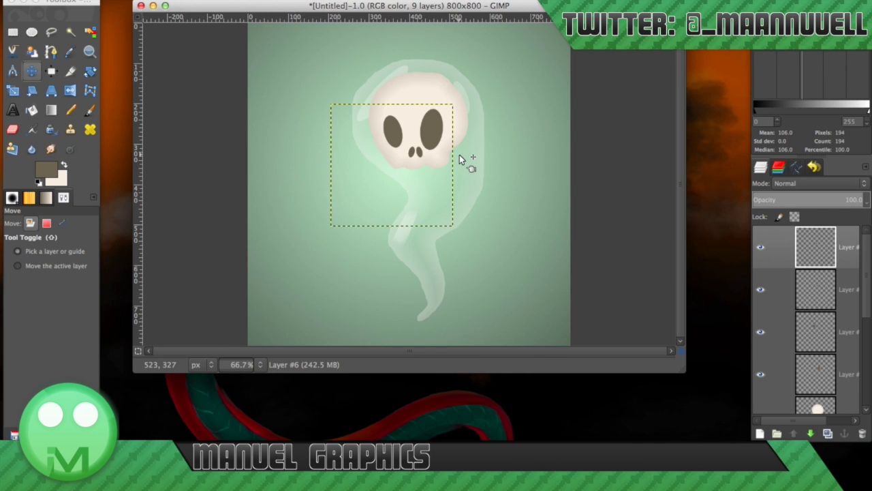
key("Down")
key("Down")
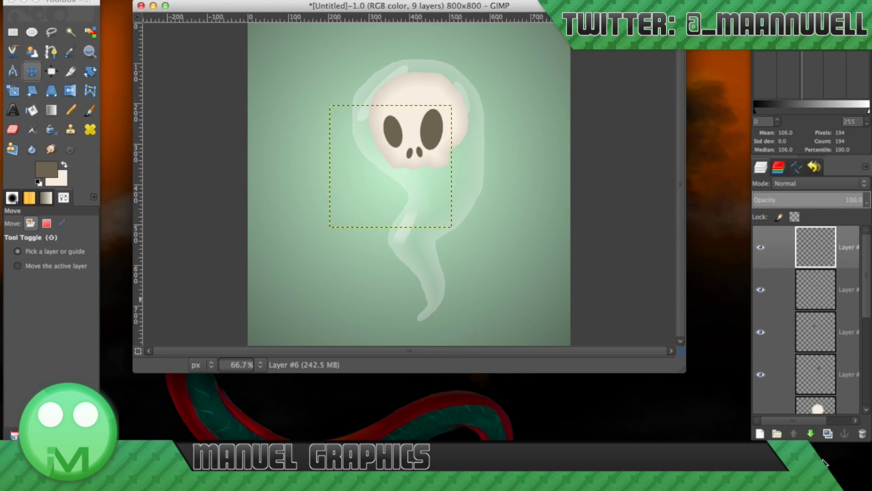
left_click(832, 480)
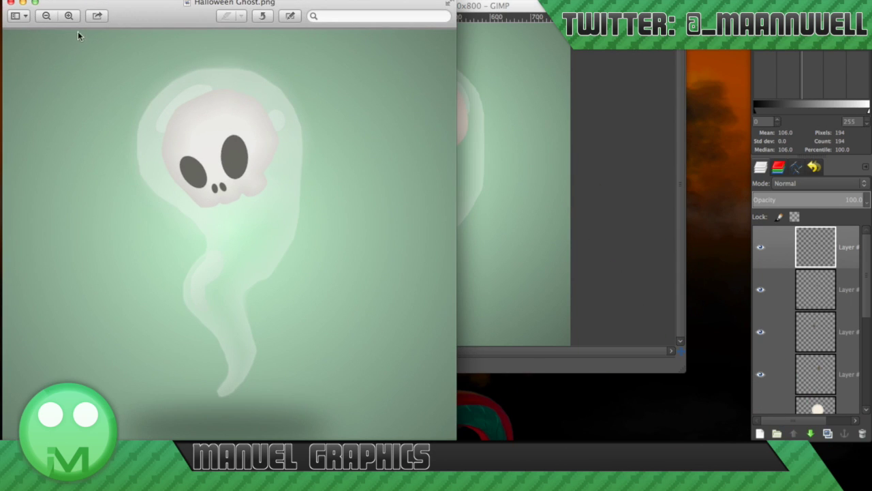
left_click(23, 3)
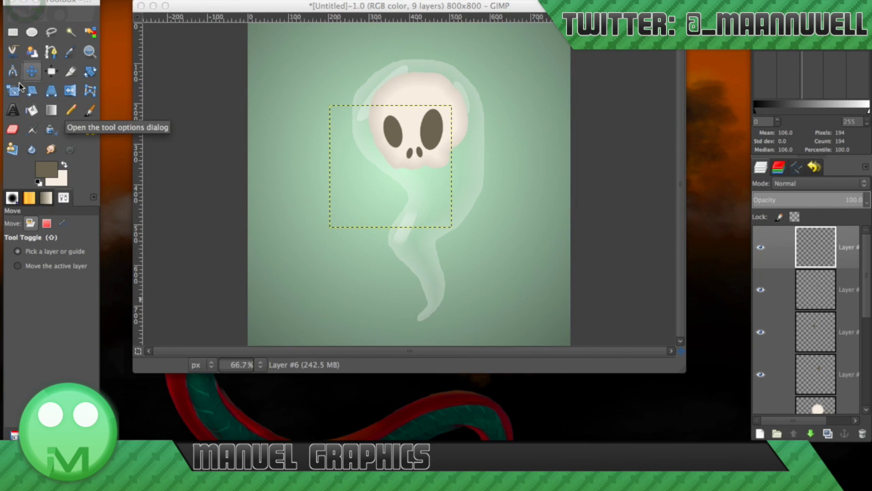
left_click(12, 93)
Tilt the nostril layer to about -11.71° and nudge it down and right beneath the eyes
left_click(421, 223)
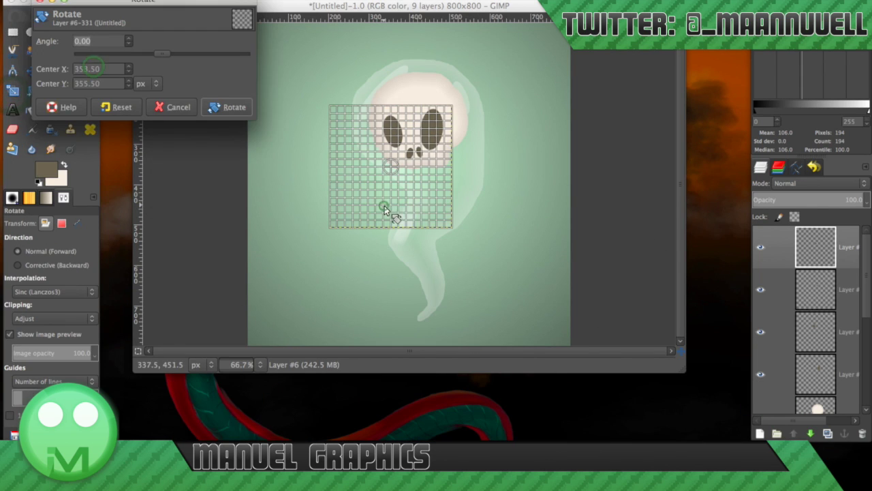
left_click_drag(420, 223, 436, 211)
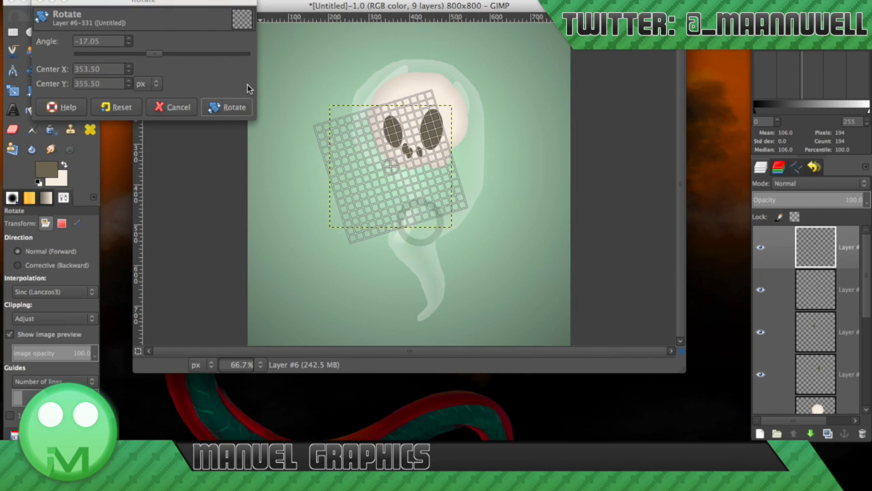
left_click(236, 103)
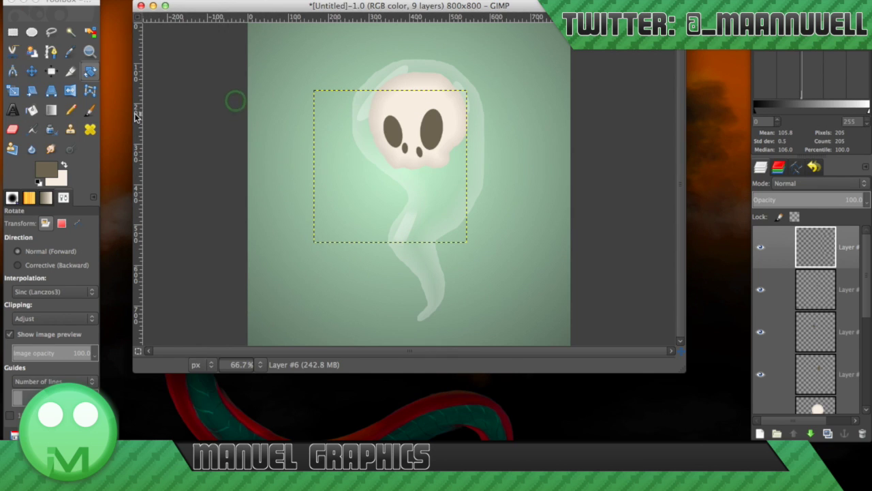
left_click(346, 171)
left_click_drag(335, 184, 344, 194)
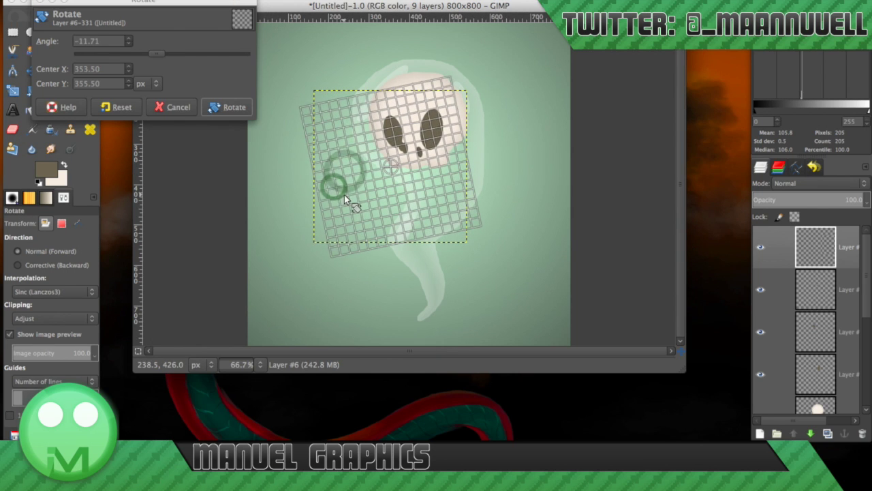
left_click(216, 106)
key("m")
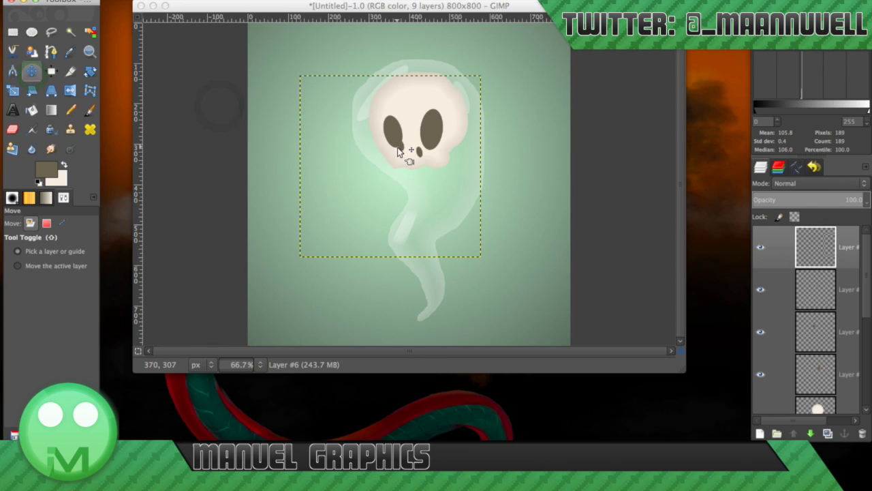
left_click_drag(399, 149, 421, 159)
left_click(421, 159)
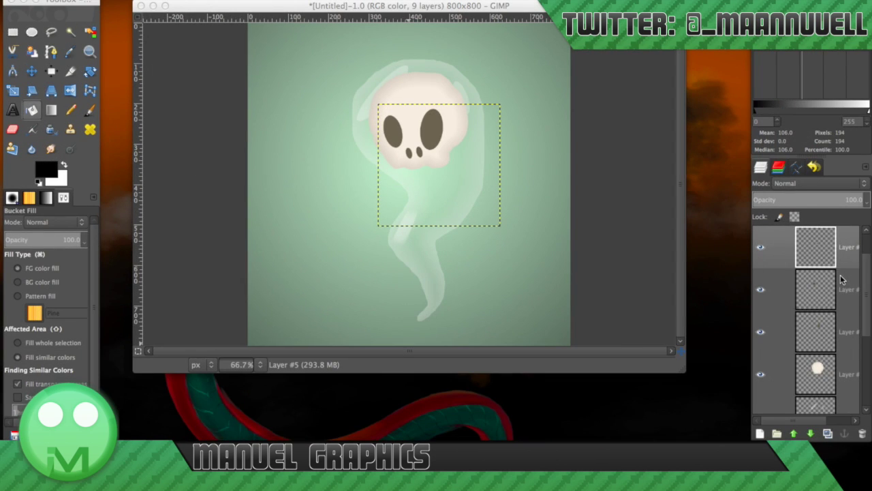
scroll(841, 279, "up", 2)
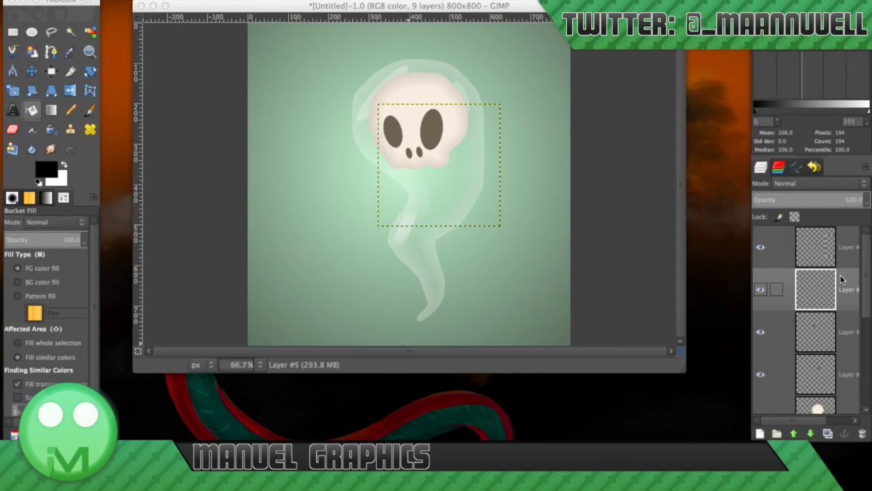
Merge Down the skull's eye, nostril and head layers four times into one layer
right_click(826, 243)
left_click(747, 60)
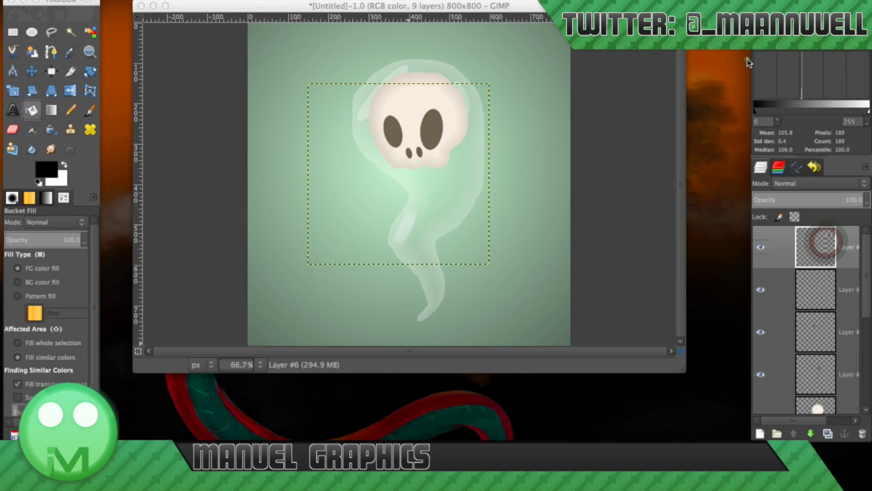
right_click(833, 251)
left_click(745, 60)
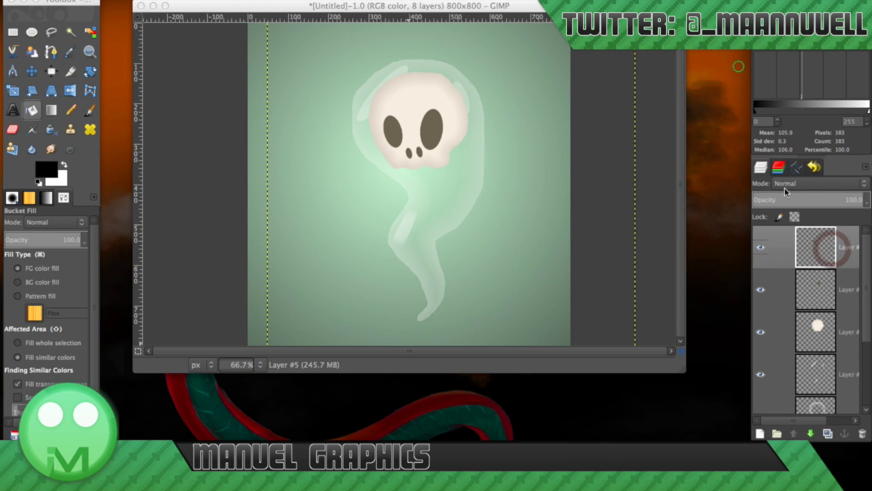
right_click(820, 249)
left_click(746, 61)
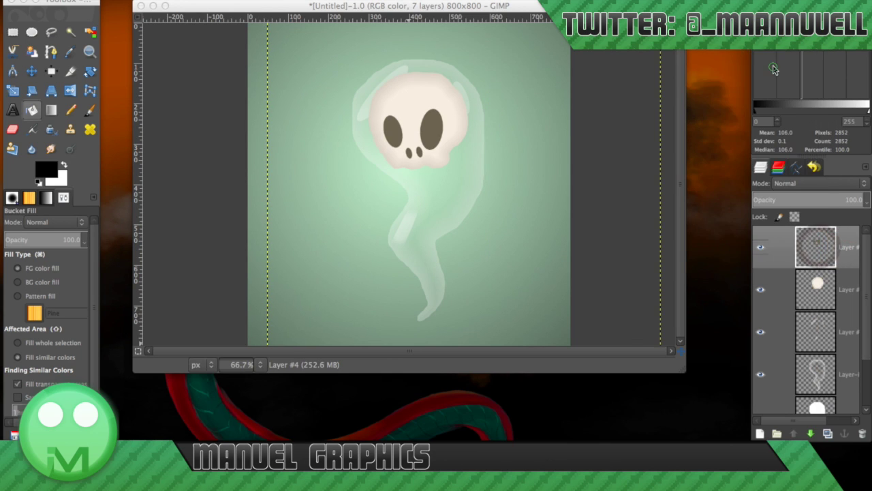
right_click(840, 248)
left_click(747, 61)
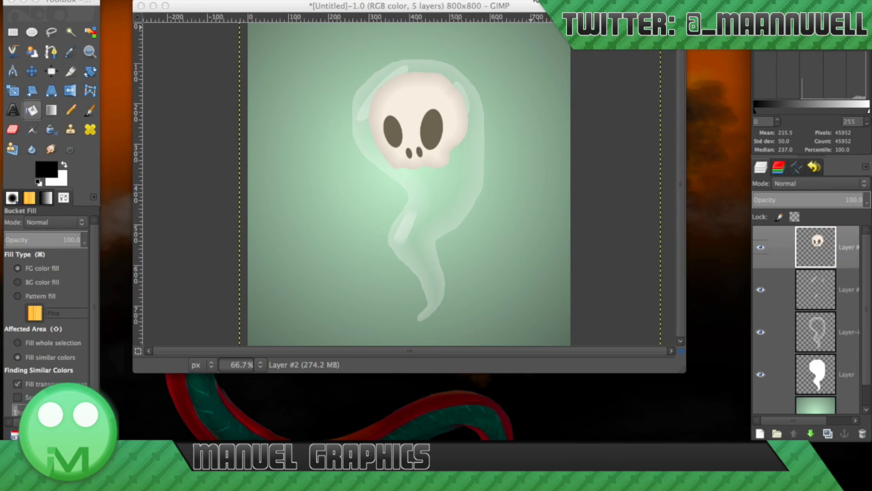
Reduce the skull's saturation to about -75 with Colors > Hue-Saturation
left_click(269, 0)
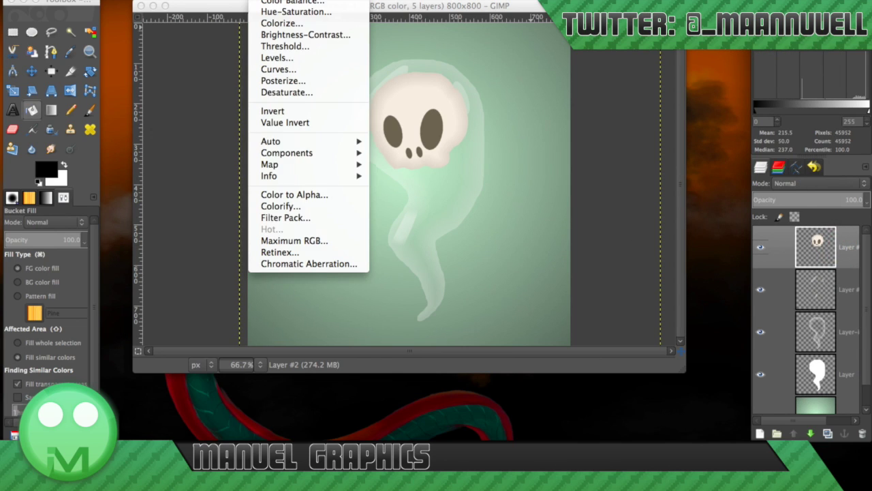
left_click(297, 12)
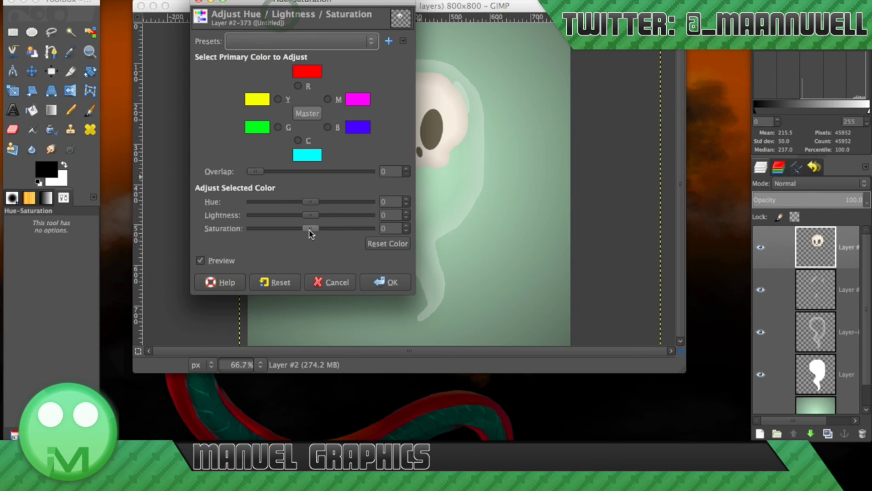
left_click_drag(309, 232, 267, 233)
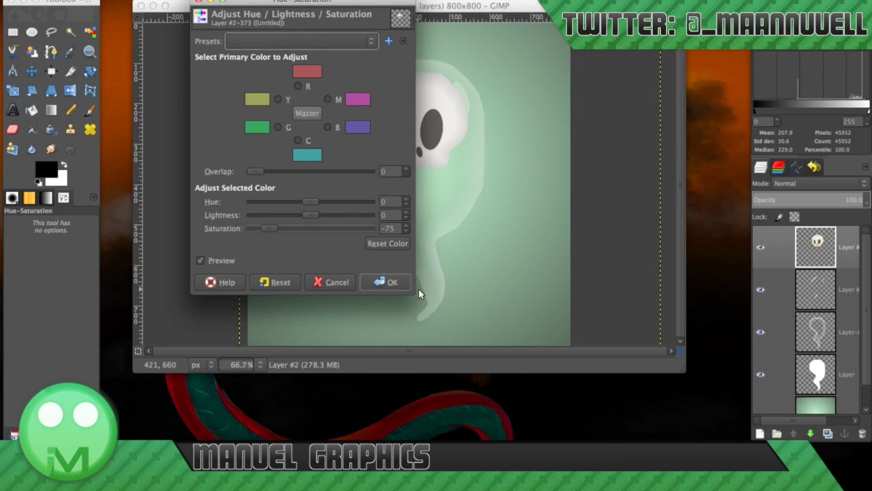
left_click(387, 282)
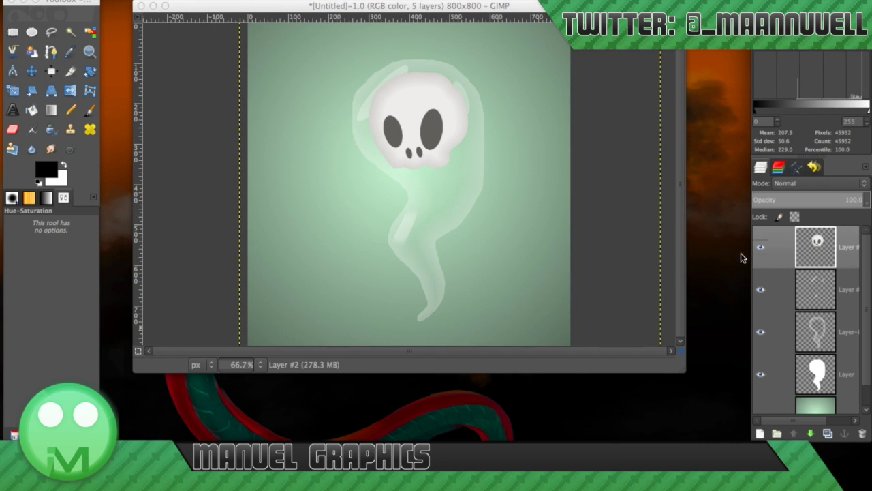
scroll(816, 396, "down", 1)
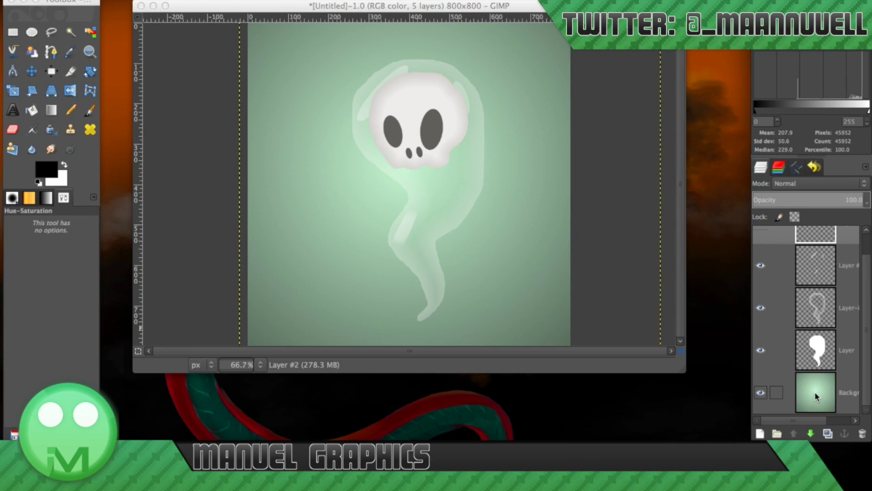
With the Background layer active, draw a wide flat elliptical selection beneath the ghost's tail
left_click(817, 396)
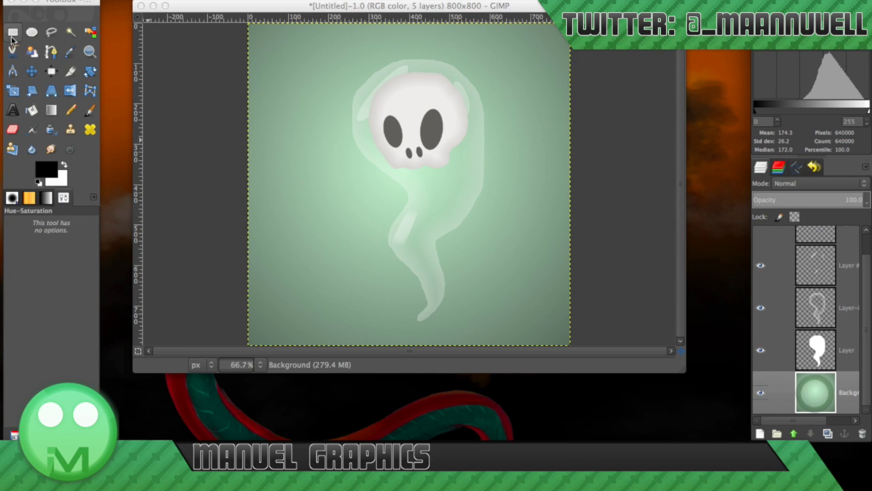
left_click(32, 32)
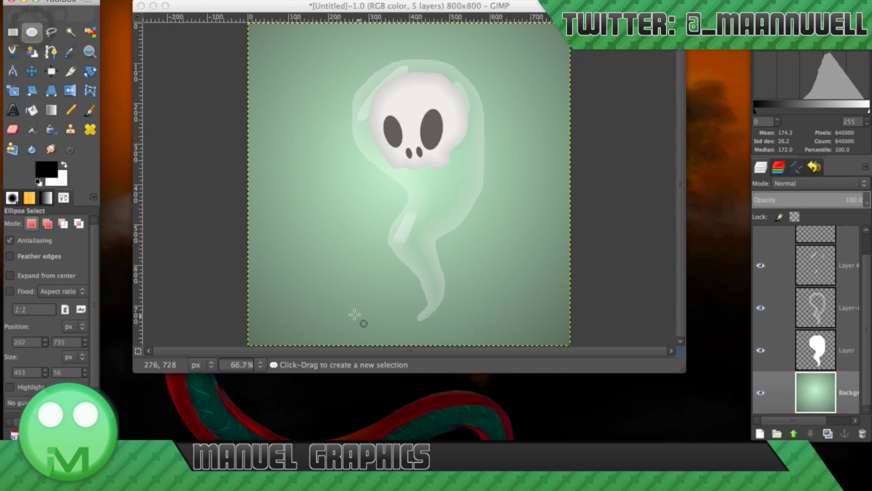
left_click_drag(347, 321, 496, 340)
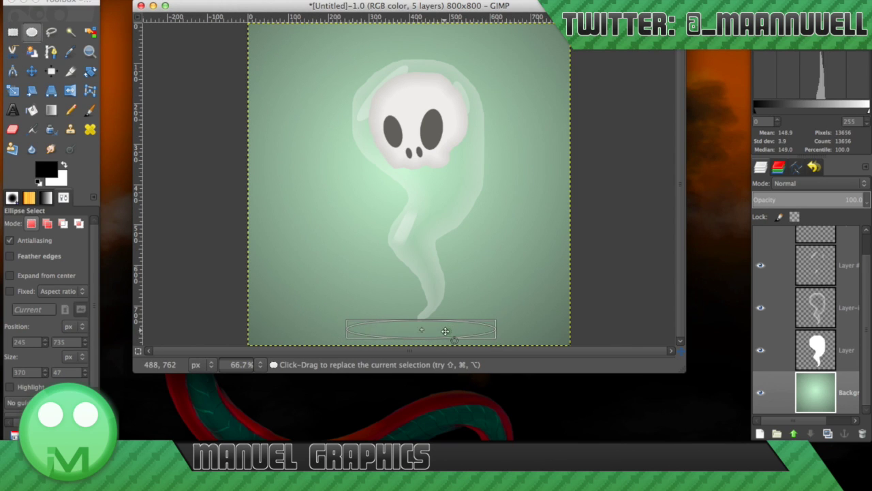
left_click_drag(444, 335, 450, 332)
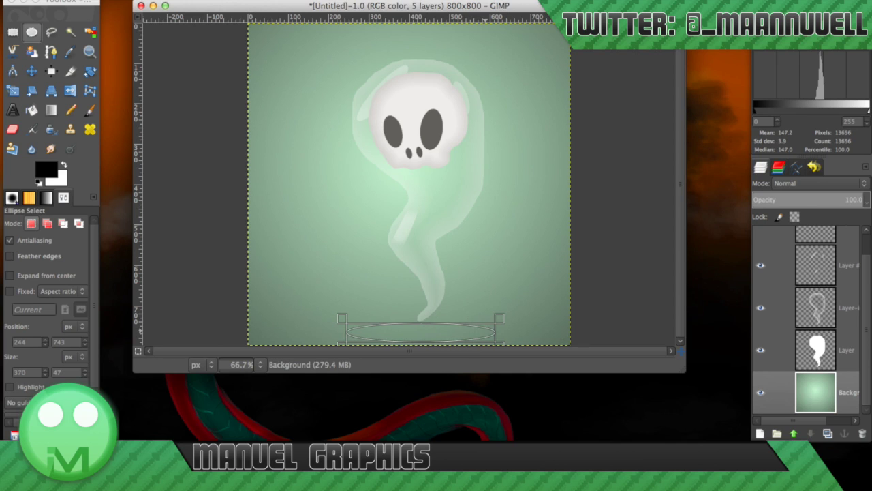
Add a new transparent layer, bucket-fill the oval black, and clear the selection
key("ctrl+shift+n")
left_click(496, 331)
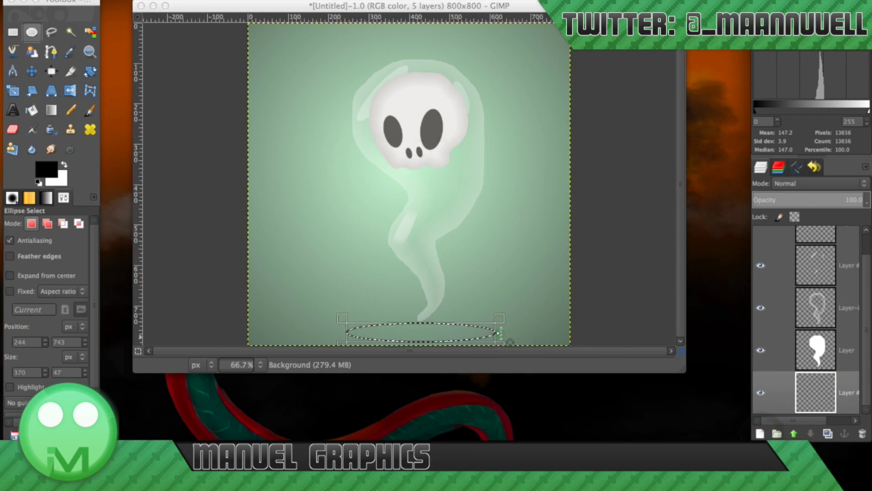
left_click(31, 110)
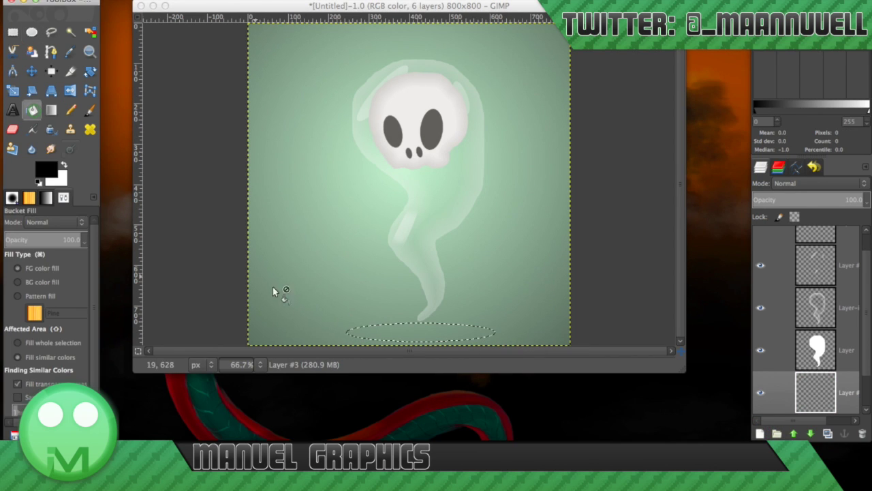
left_click(407, 338)
left_click(408, 339)
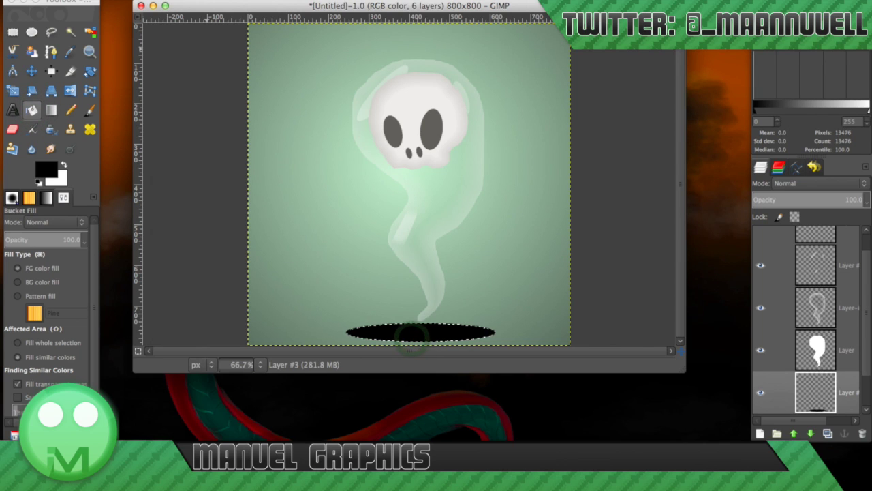
left_click(134, 0)
left_click(136, 12)
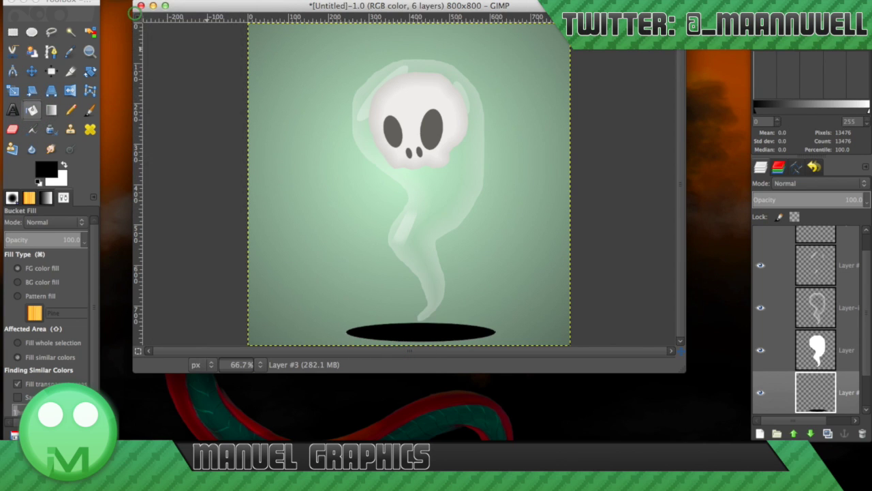
left_click(330, 0)
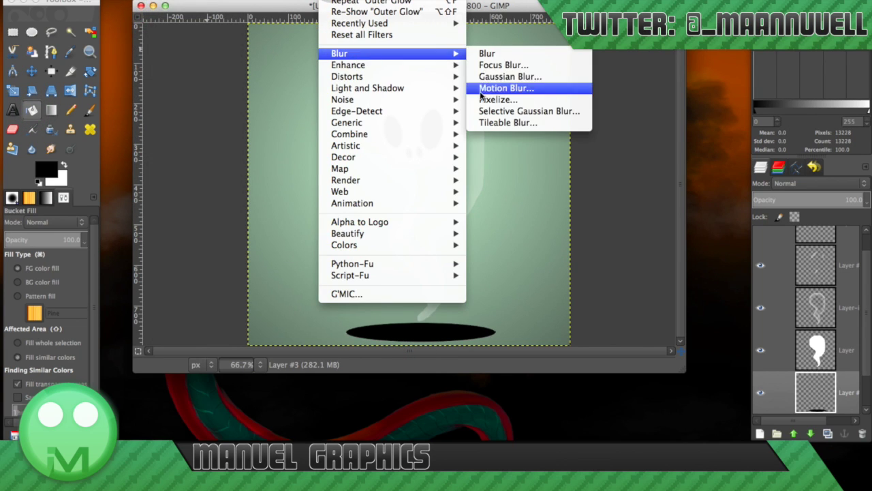
Blur the black shadow oval with a 37 px Gaussian Blur and lower its layer opacity to about 24.5
left_click(498, 79)
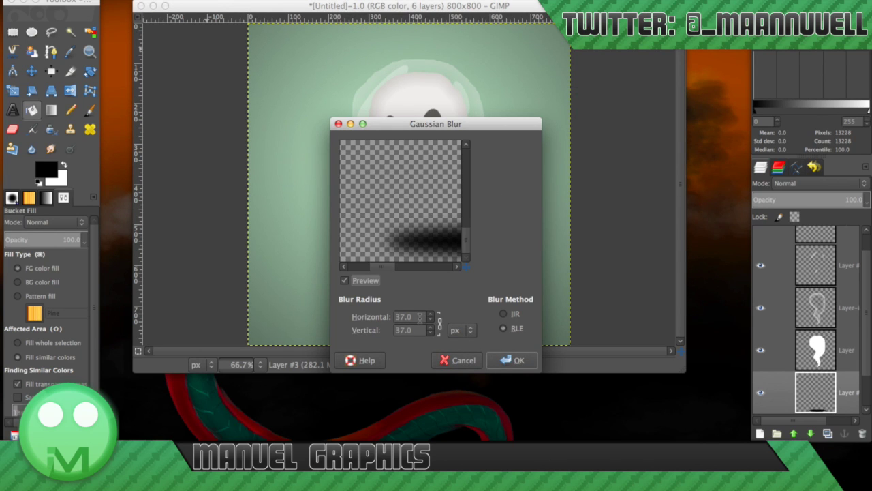
left_click(516, 360)
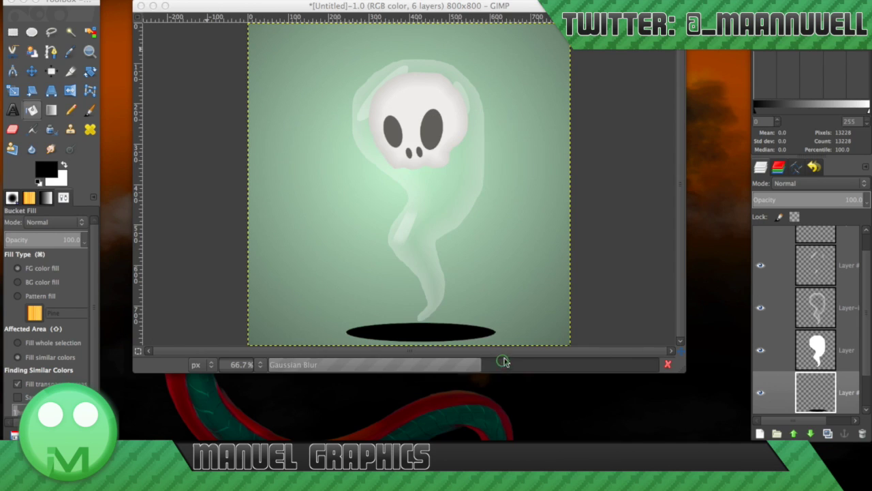
left_click(770, 198)
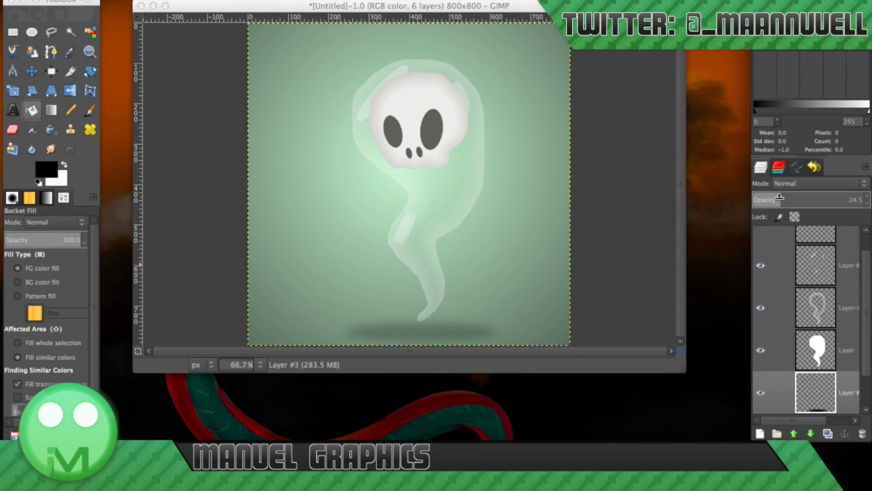
left_click(826, 355)
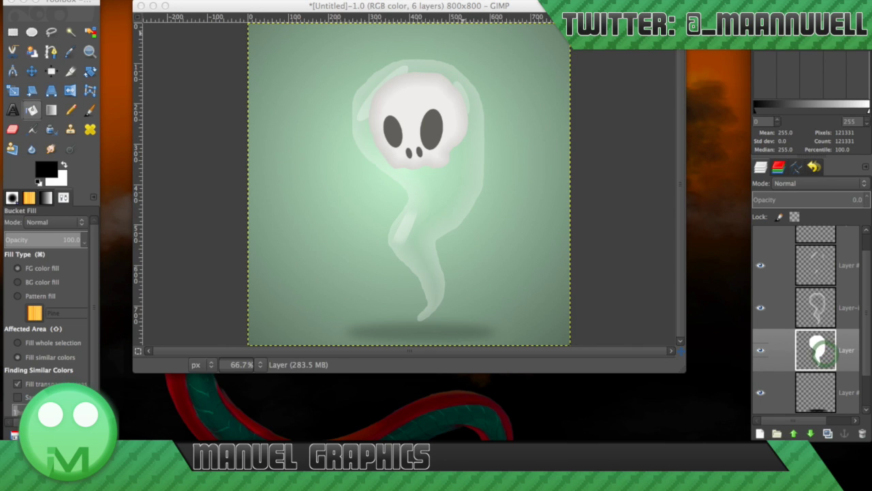
mouse_move(402, 4)
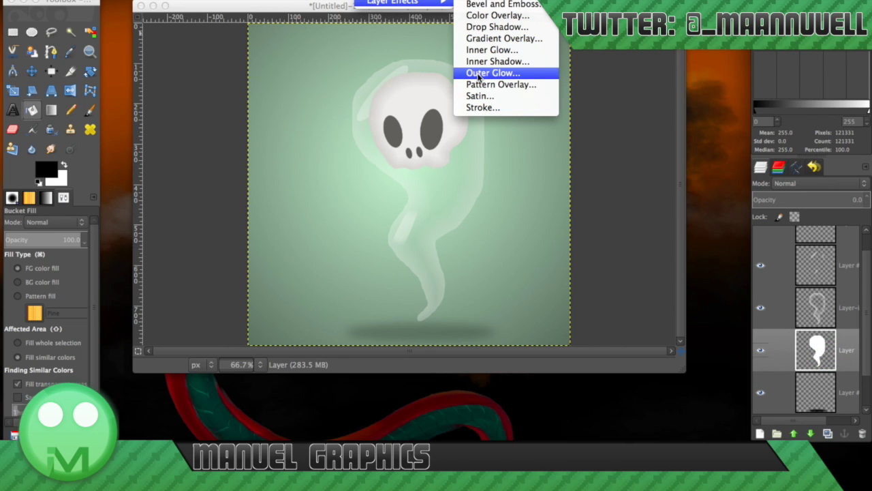
left_click(271, 5)
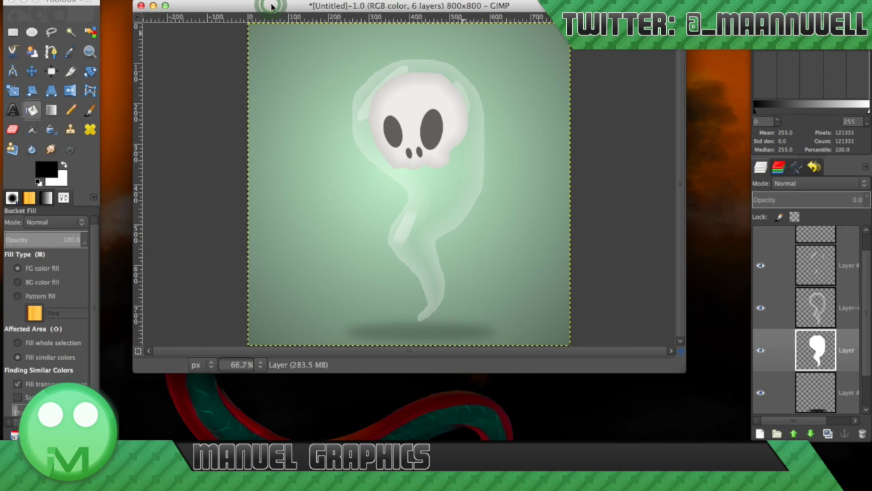